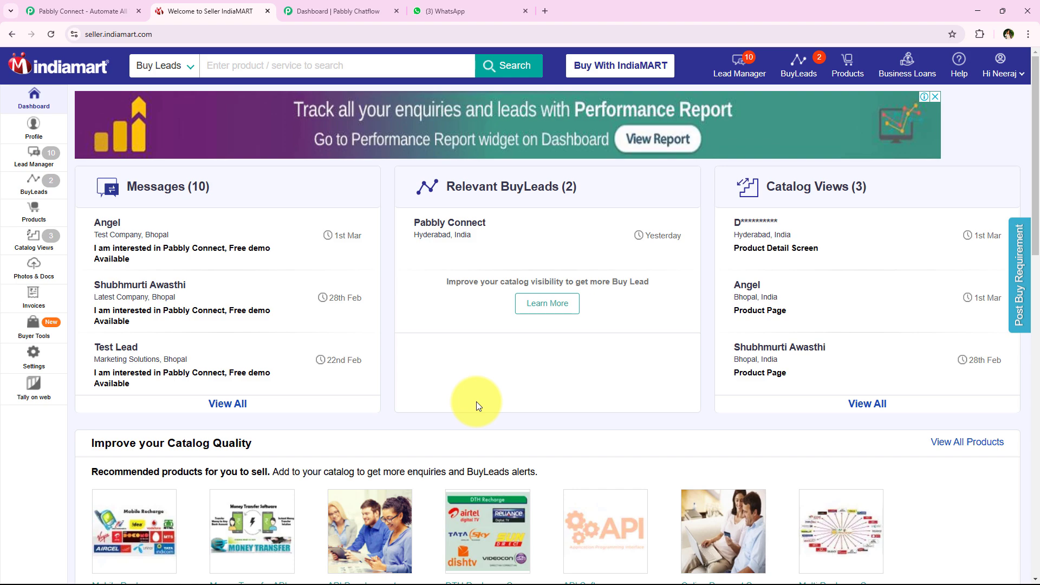
Bring up the Pabbly Connect website and sign in to the Pabbly account.
{"action": "left_click", "coordinate": [122, 11]}
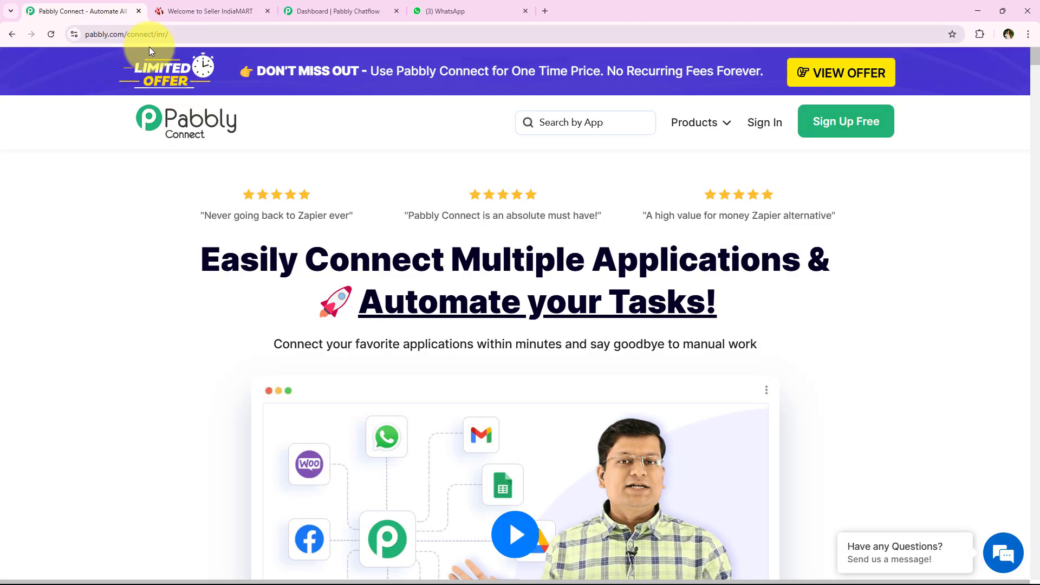
{"action": "left_click", "coordinate": [161, 35]}
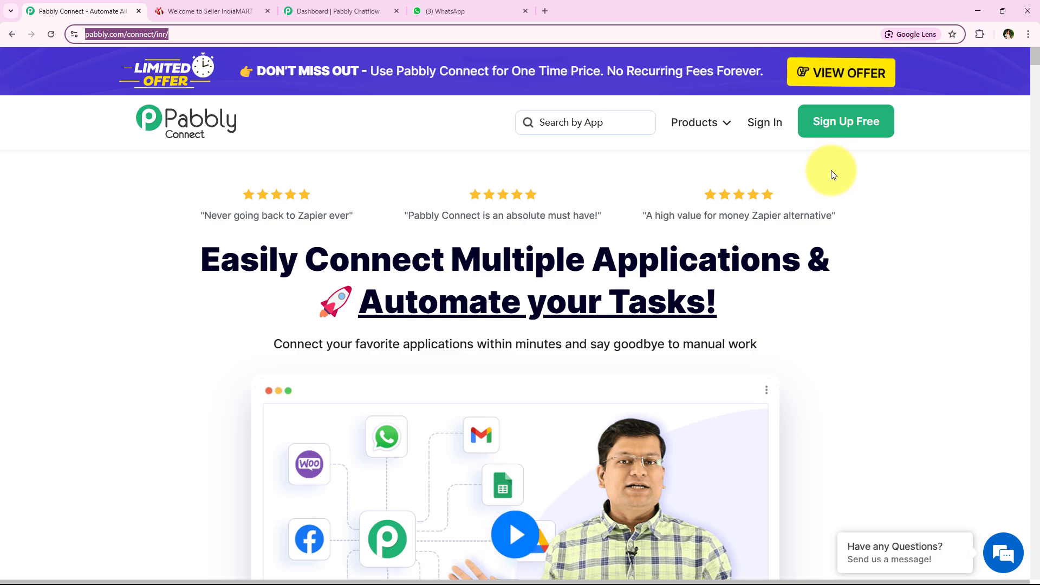
{"action": "left_click", "coordinate": [758, 136]}
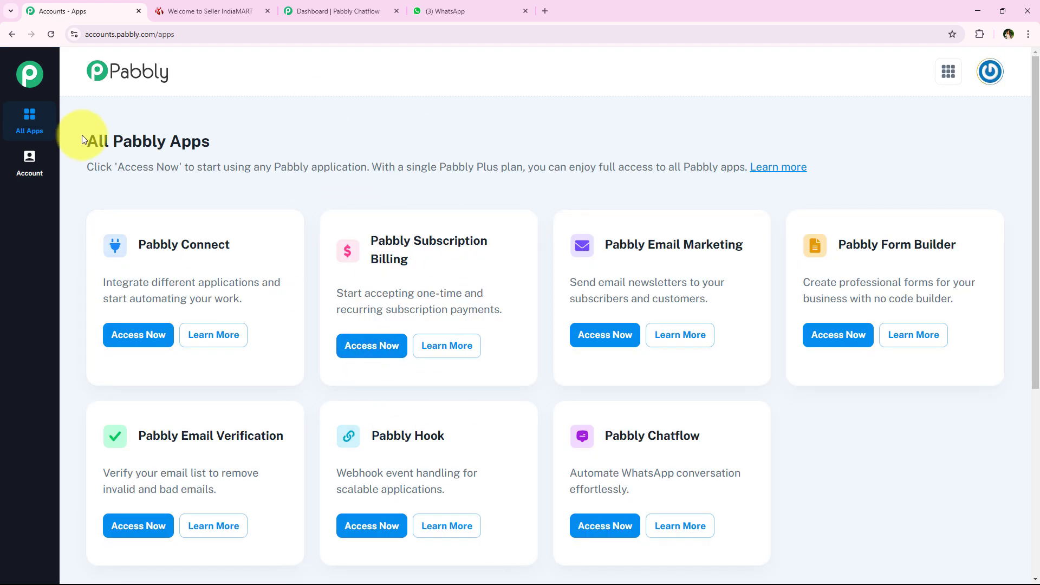
Launch Pabbly Connect from the All Pabbly Apps list with its Access Now button.
{"action": "left_click_drag", "start_coordinate": [82, 140], "coordinate": [233, 140]}
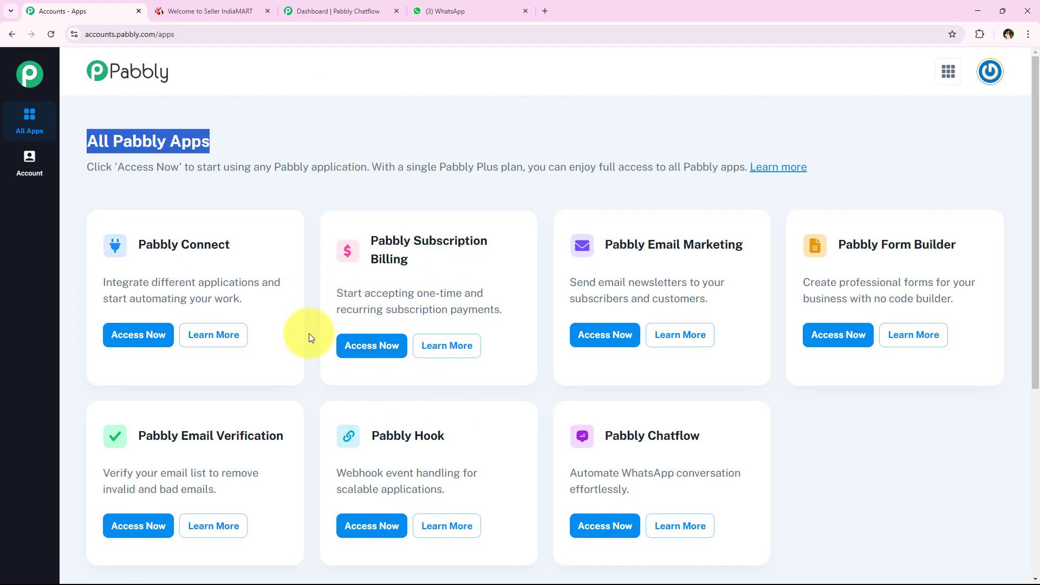
{"action": "scroll", "coordinate": [308, 336], "scroll_direction": "down", "scroll_amount": 1}
{"action": "scroll", "coordinate": [313, 351], "scroll_direction": "up", "scroll_amount": 1}
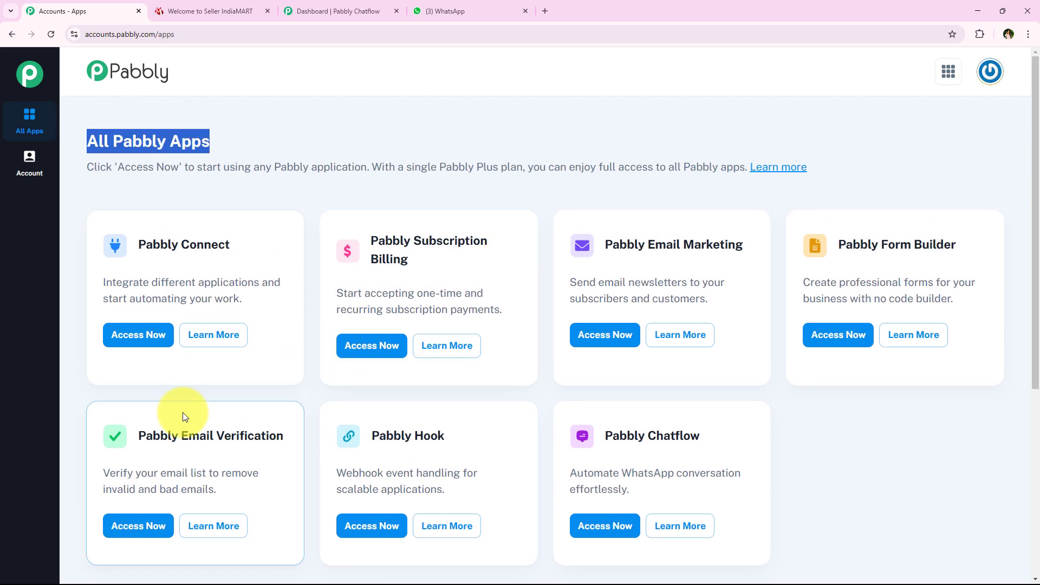
{"action": "left_click_drag", "start_coordinate": [129, 240], "coordinate": [253, 242]}
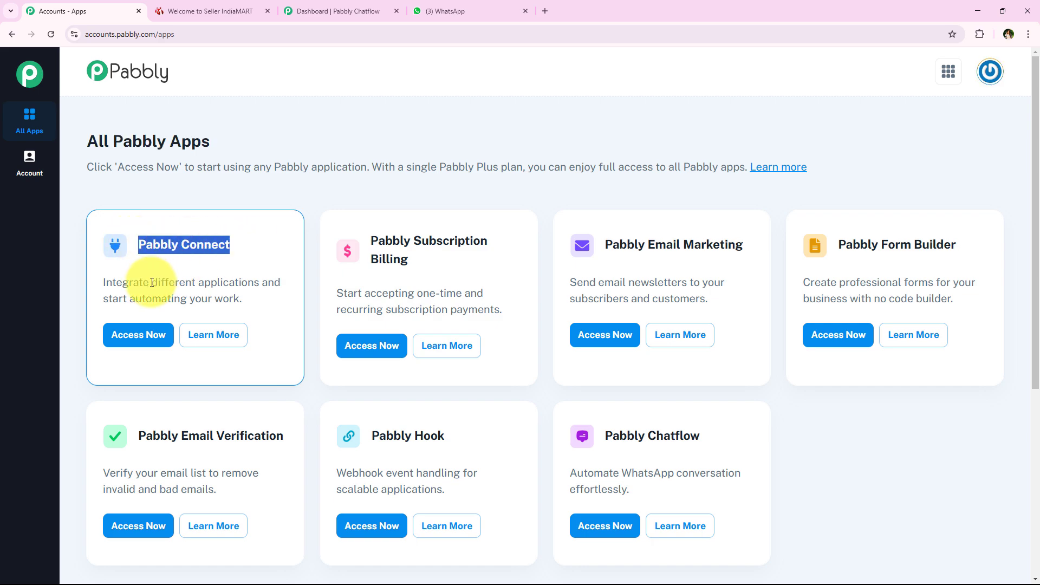
{"action": "left_click_drag", "start_coordinate": [152, 282], "coordinate": [257, 282]}
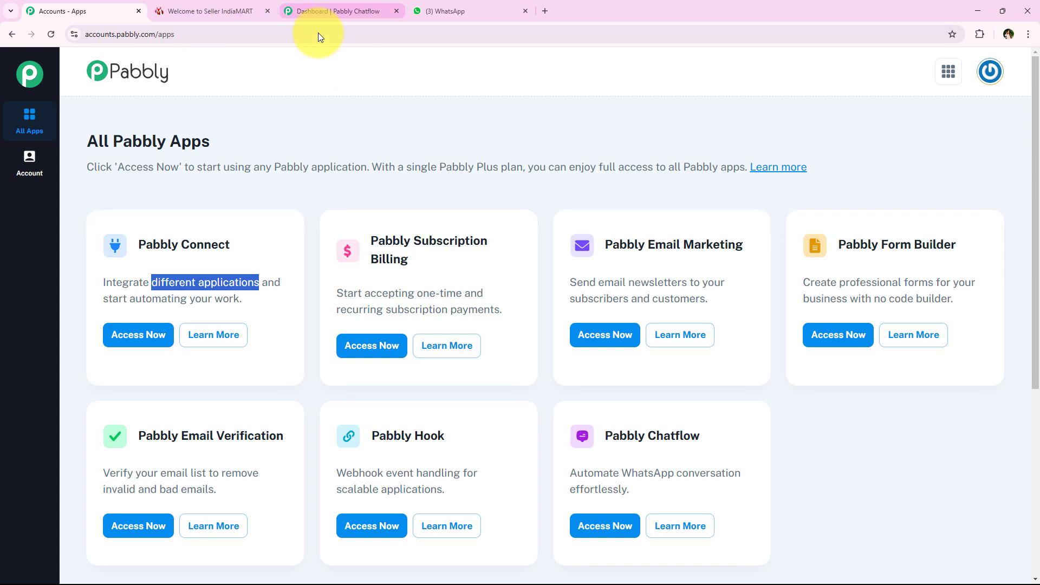
{"action": "left_click", "coordinate": [255, 184]}
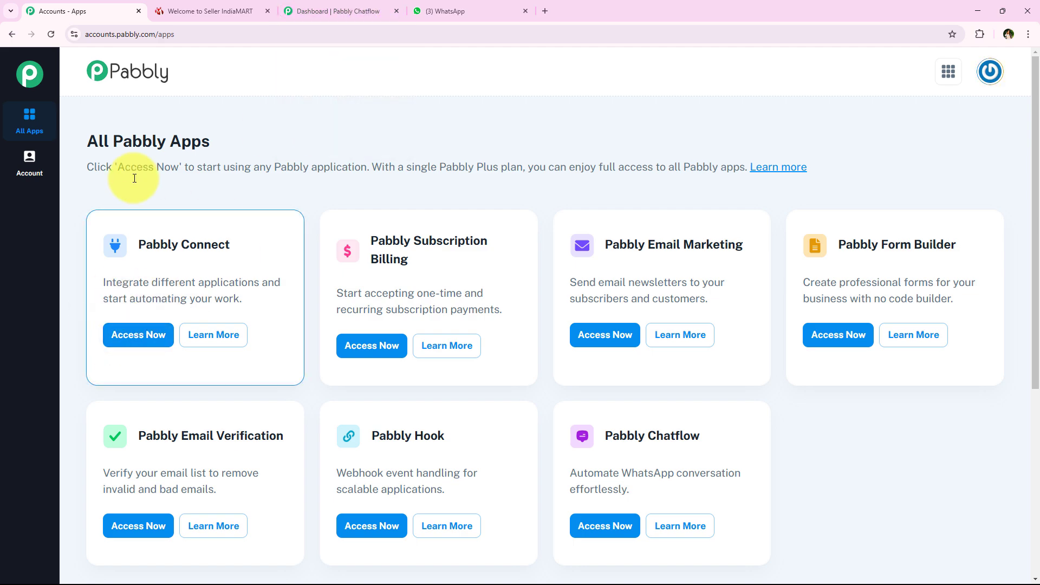
{"action": "left_click_drag", "start_coordinate": [137, 238], "coordinate": [300, 251]}
{"action": "left_click", "coordinate": [99, 436]}
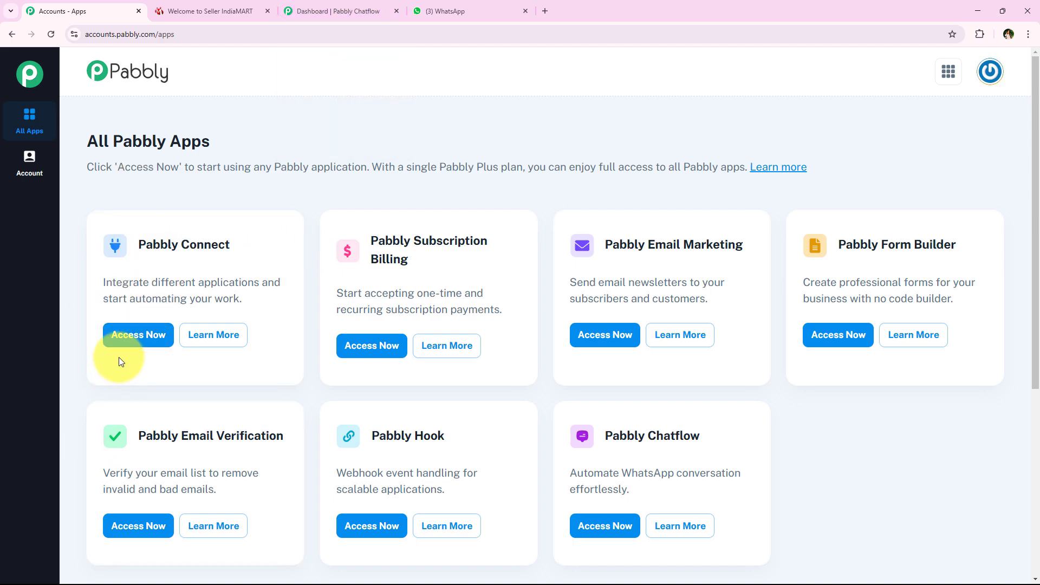
{"action": "left_click", "coordinate": [142, 336]}
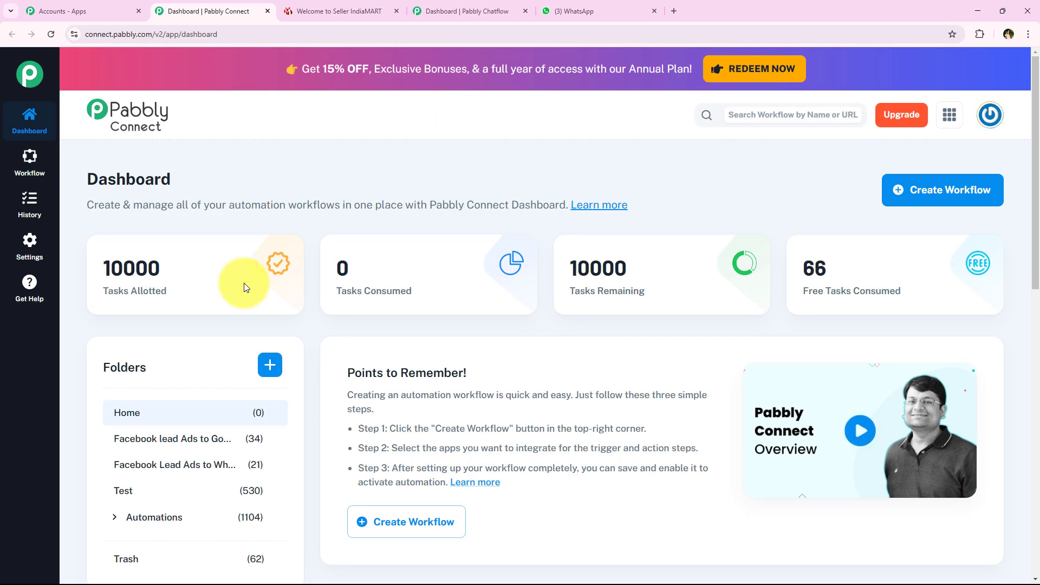
Start a new workflow, then close the form and expand the Automations folder's subfolders.
{"action": "left_click", "coordinate": [966, 200]}
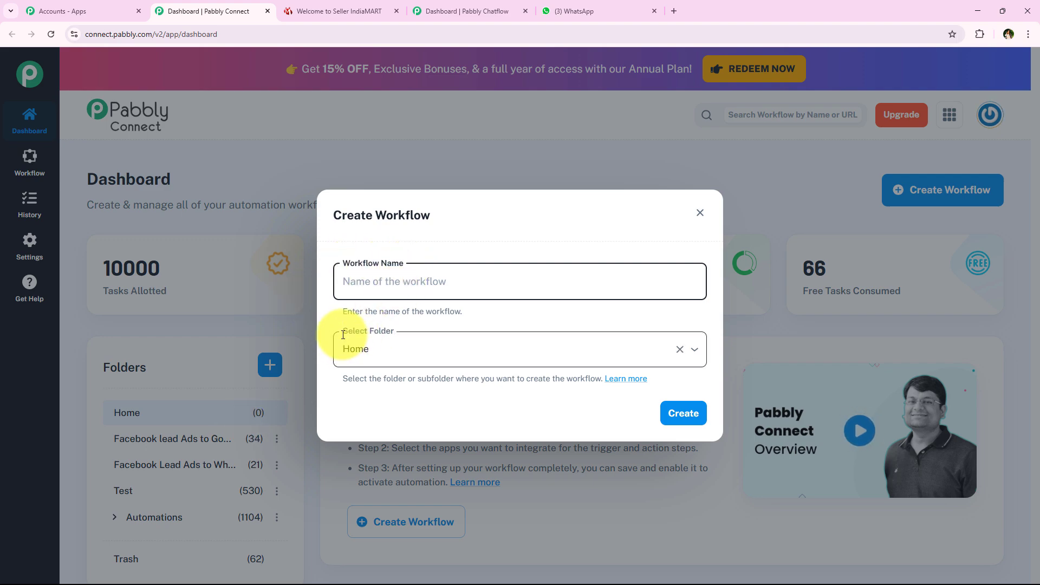
{"action": "left_click", "coordinate": [392, 330]}
{"action": "left_click", "coordinate": [541, 299]}
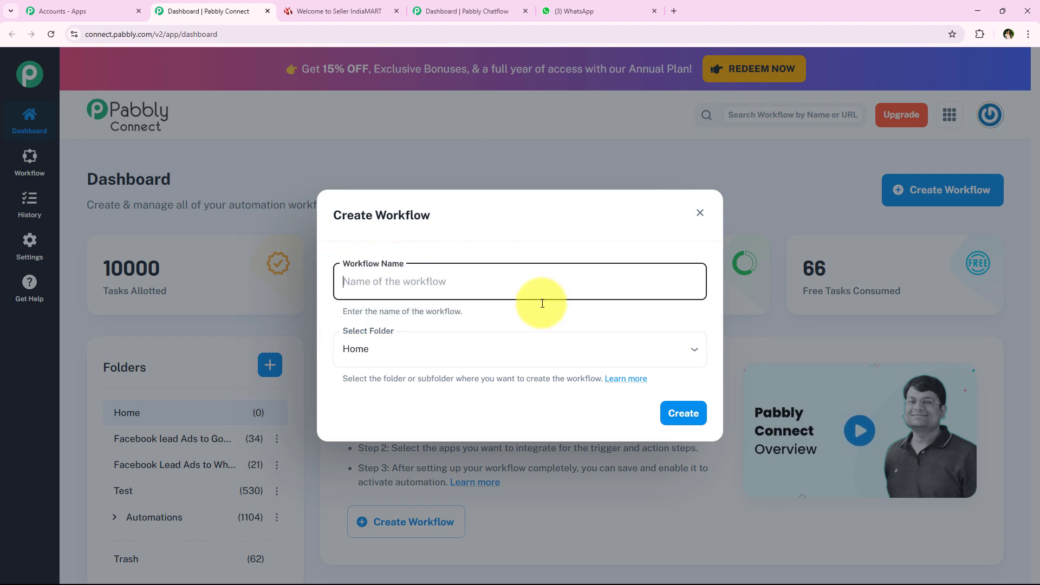
{"action": "left_click", "coordinate": [607, 227]}
{"action": "scroll", "coordinate": [151, 437], "scroll_direction": "down", "scroll_amount": 2}
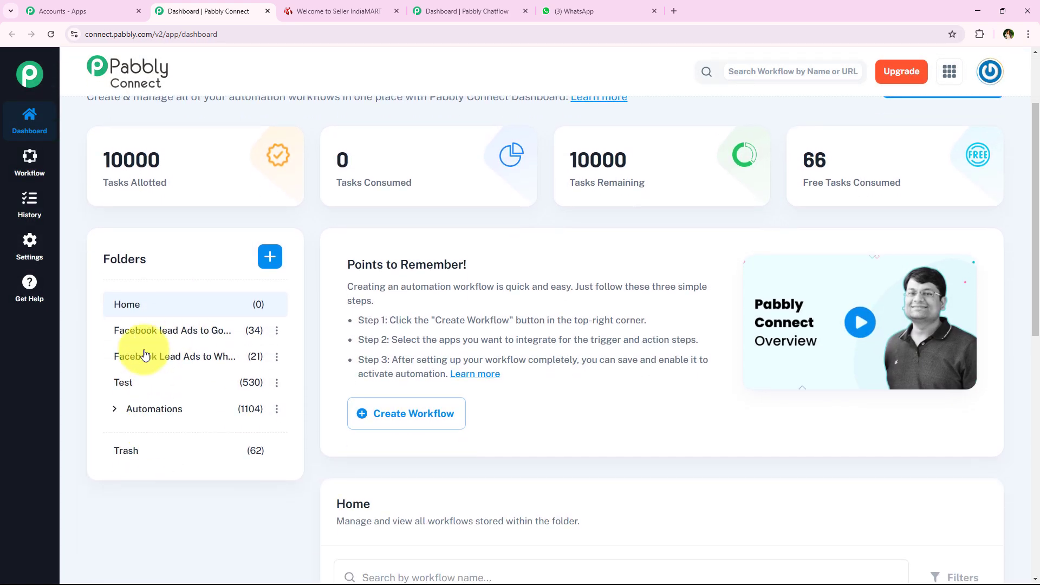
{"action": "left_click", "coordinate": [115, 410]}
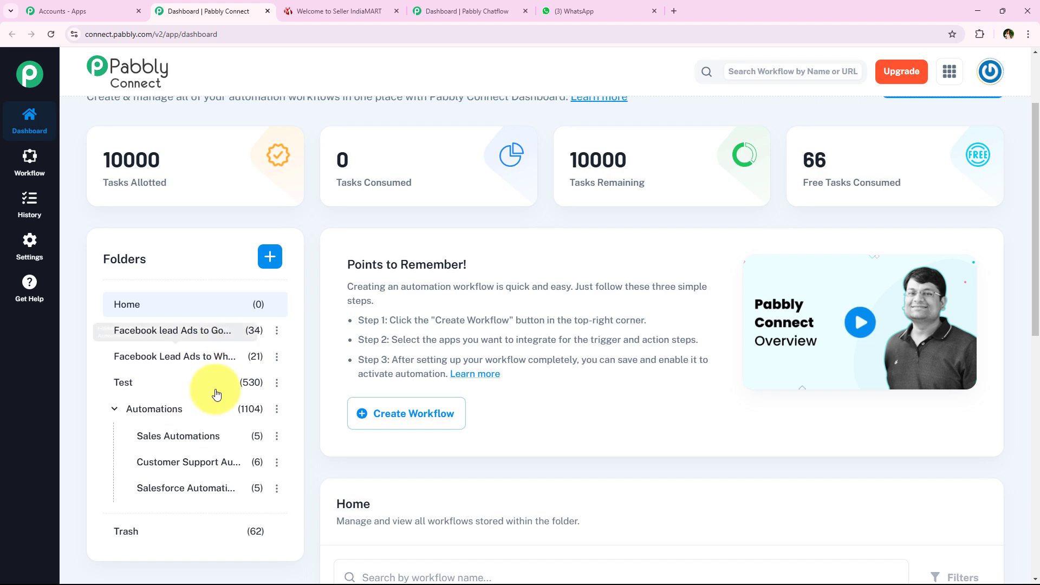
{"action": "scroll", "coordinate": [420, 301], "scroll_direction": "up", "scroll_amount": 2}
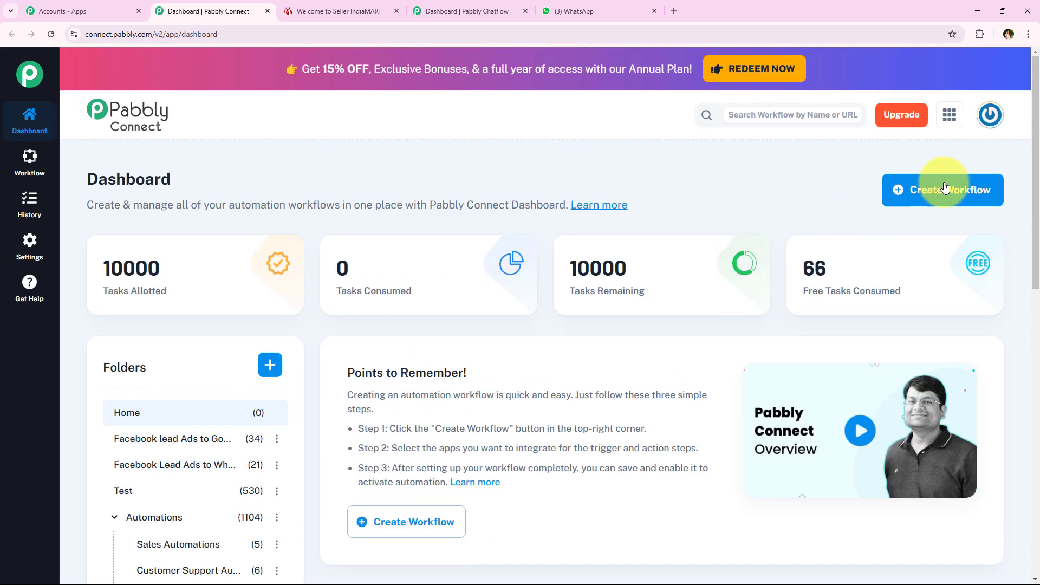
Create the workflow in the Automations folder using the pasted IndiaMART-leads WhatsApp name.
{"action": "left_click", "coordinate": [947, 189]}
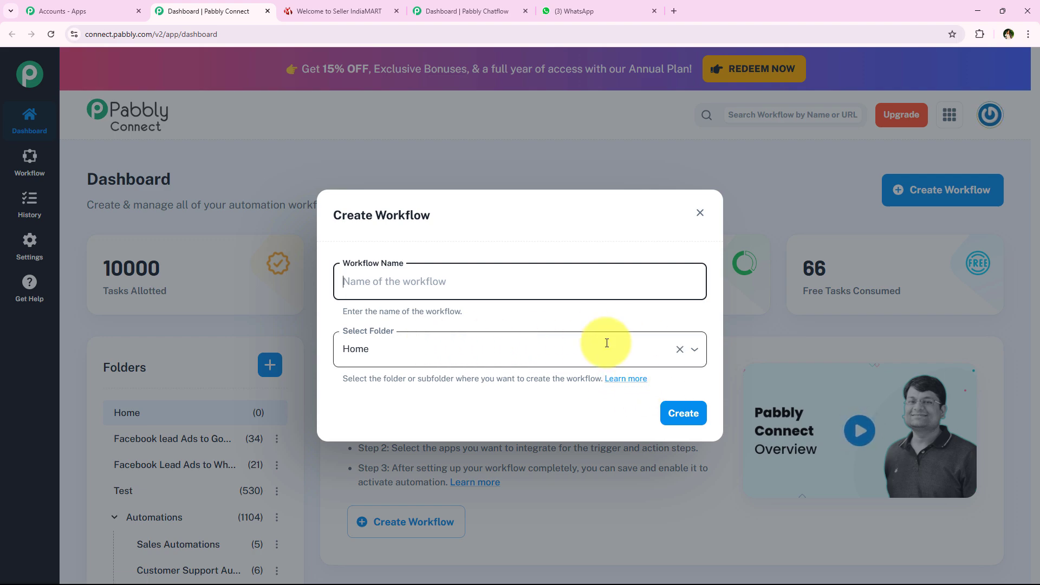
{"action": "left_click", "coordinate": [692, 350]}
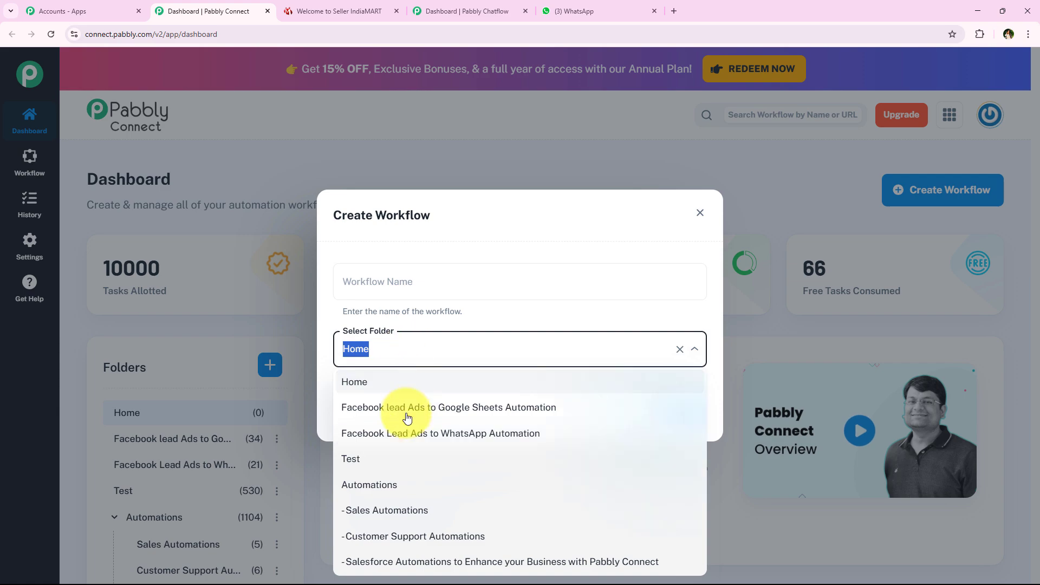
{"action": "left_click", "coordinate": [489, 488]}
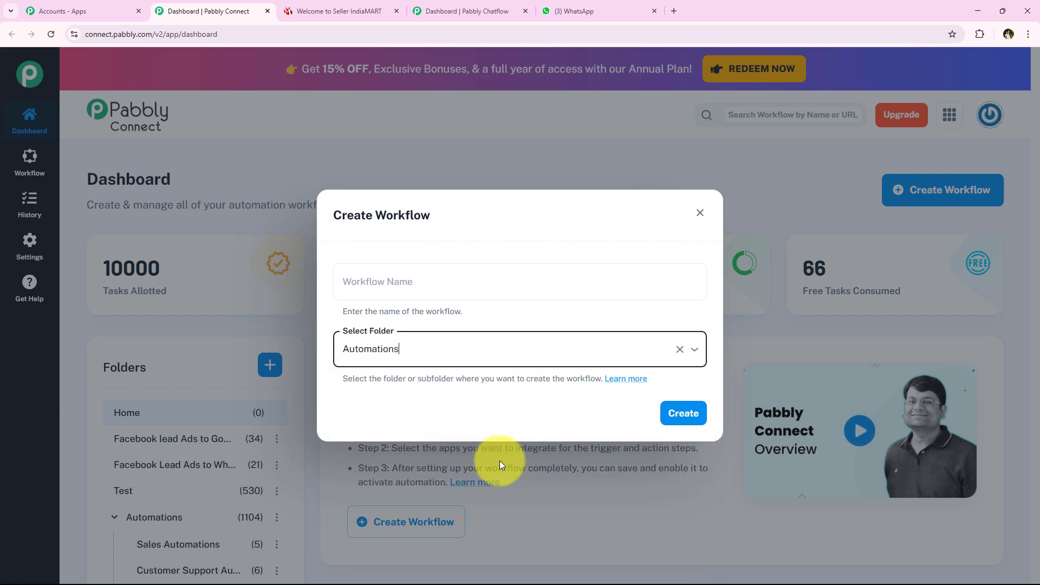
{"action": "left_click", "coordinate": [418, 268]}
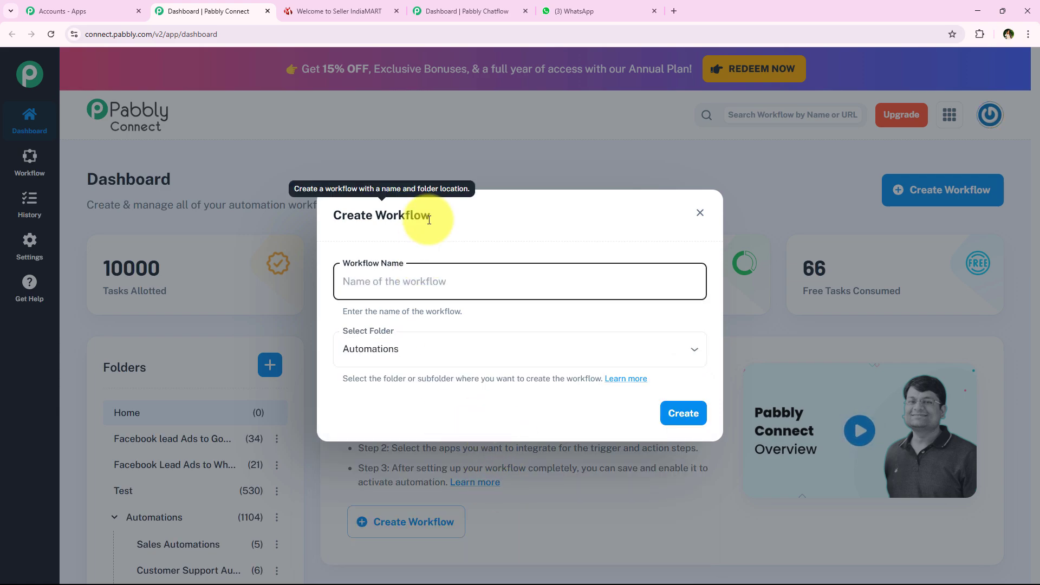
{"action": "key", "text": "ctrl+v"}
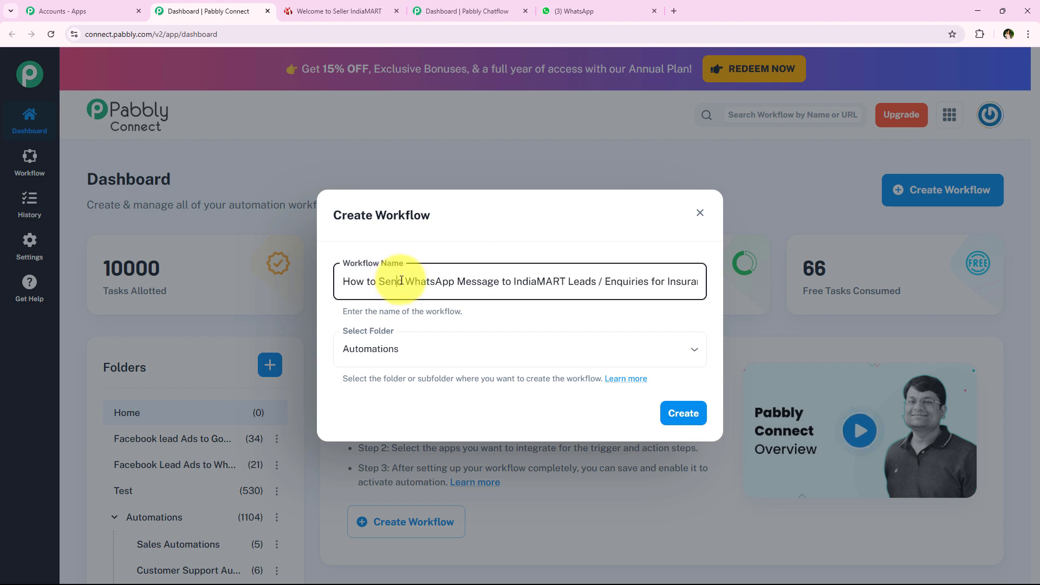
{"action": "left_click_drag", "start_coordinate": [397, 281], "coordinate": [705, 288]}
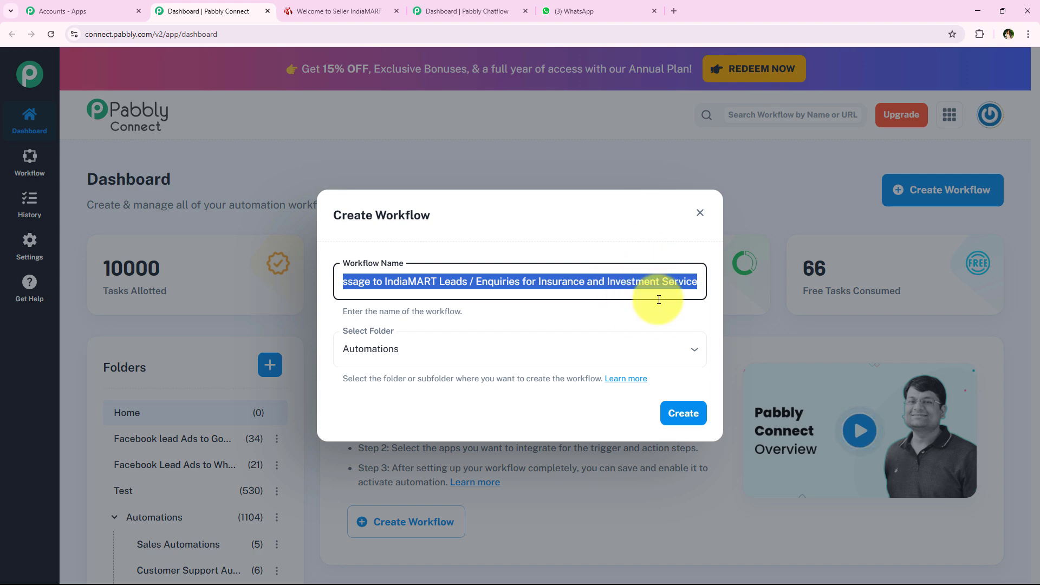
{"action": "left_click", "coordinate": [684, 413]}
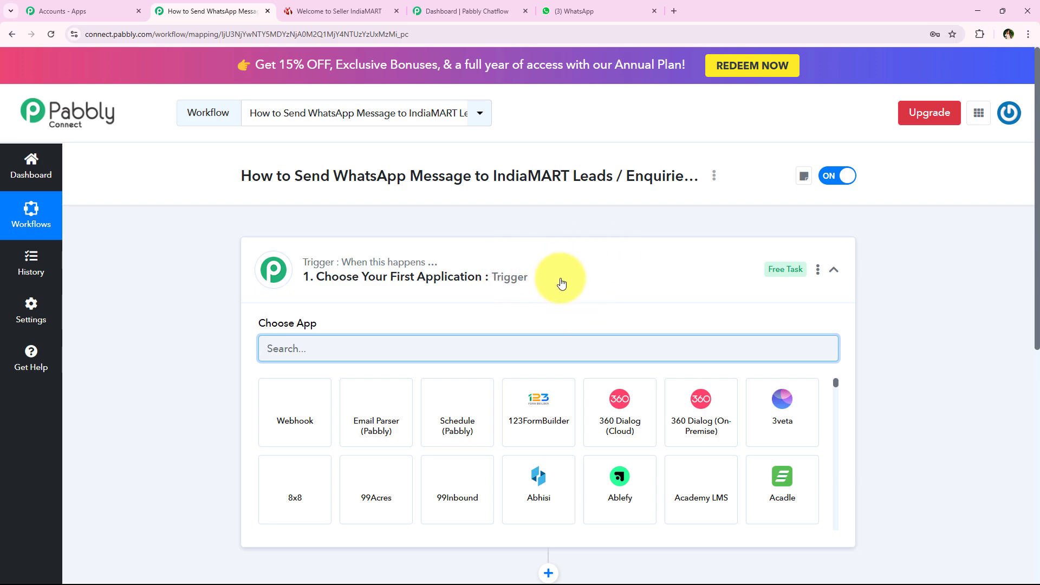
Search the trigger step's Choose App list for IndiaMART.
{"action": "left_click", "coordinate": [587, 290]}
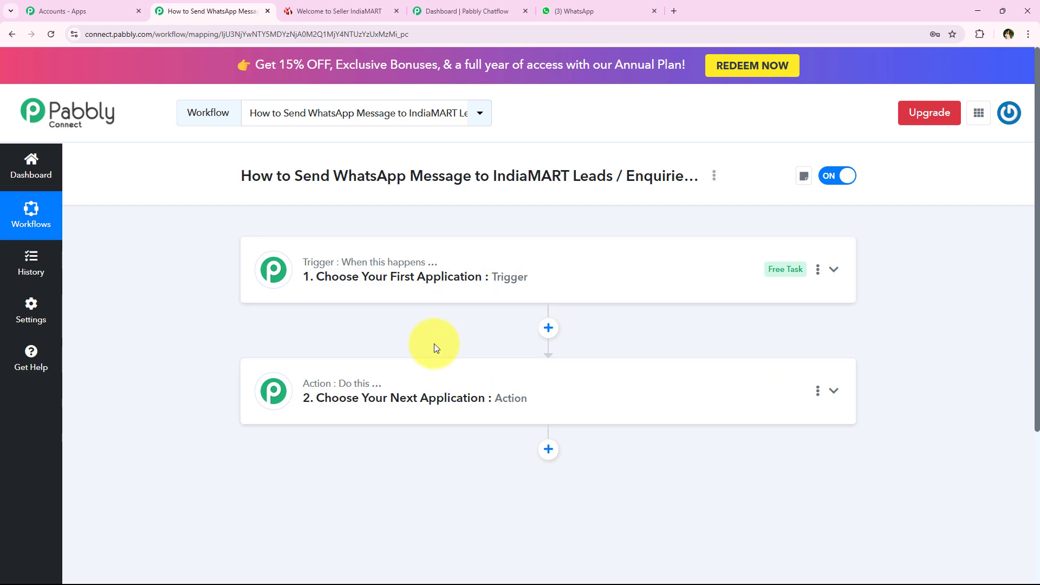
{"action": "mouse_move", "coordinate": [340, 271]}
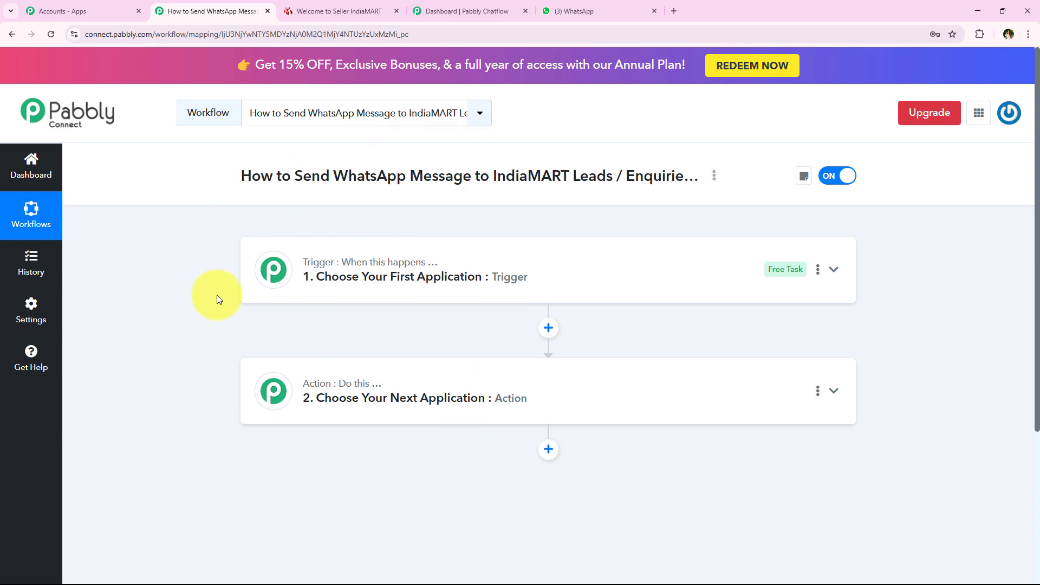
{"action": "left_click", "coordinate": [502, 291]}
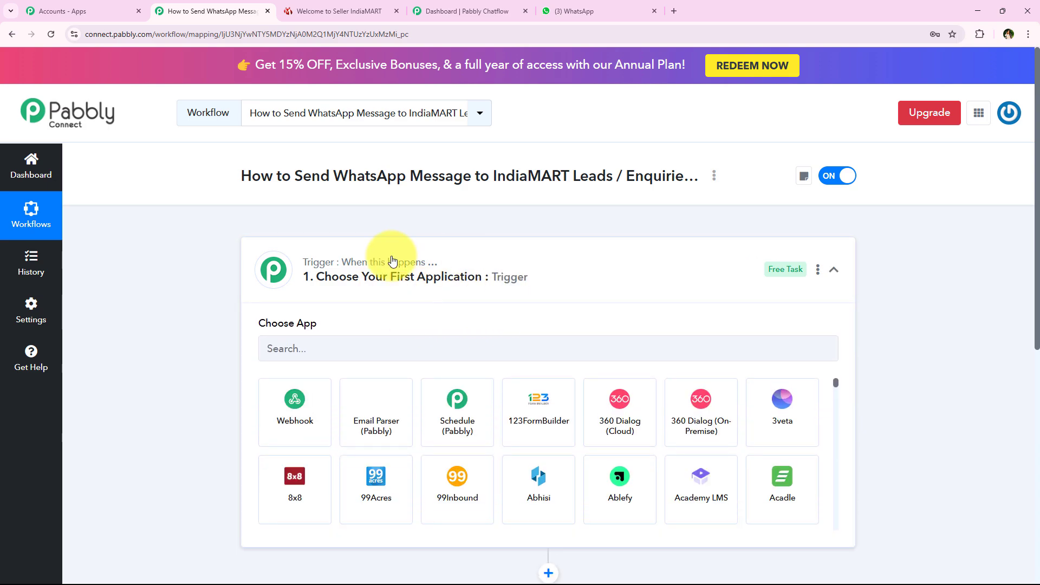
{"action": "left_click", "coordinate": [349, 343]}
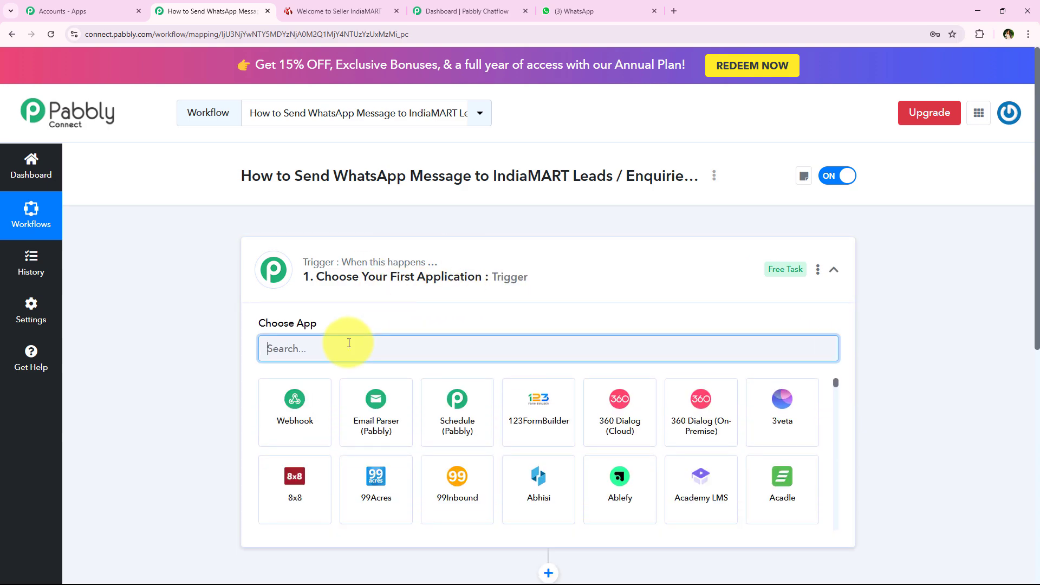
{"action": "type", "text": "IndiaMART"}
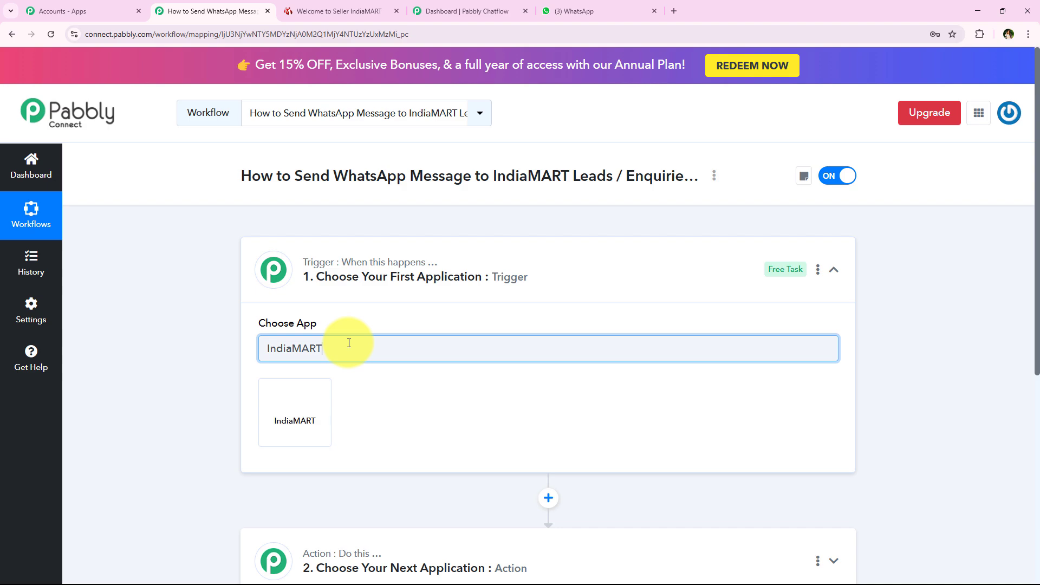
Set the trigger to IndiaMART New Leads and copy its webhook URL.
{"action": "left_click", "coordinate": [299, 413]}
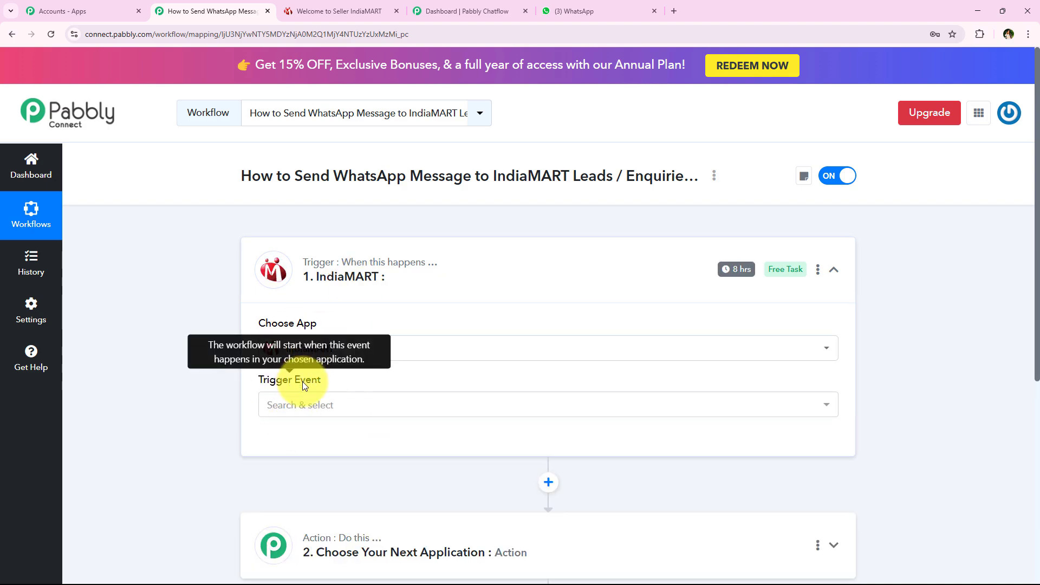
{"action": "left_click", "coordinate": [302, 405]}
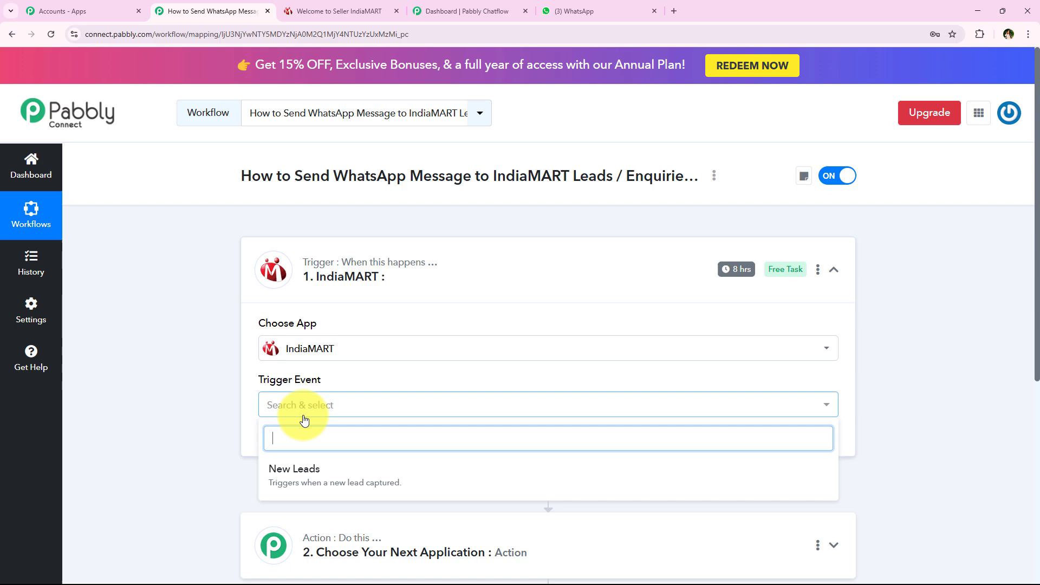
{"action": "left_click", "coordinate": [501, 477]}
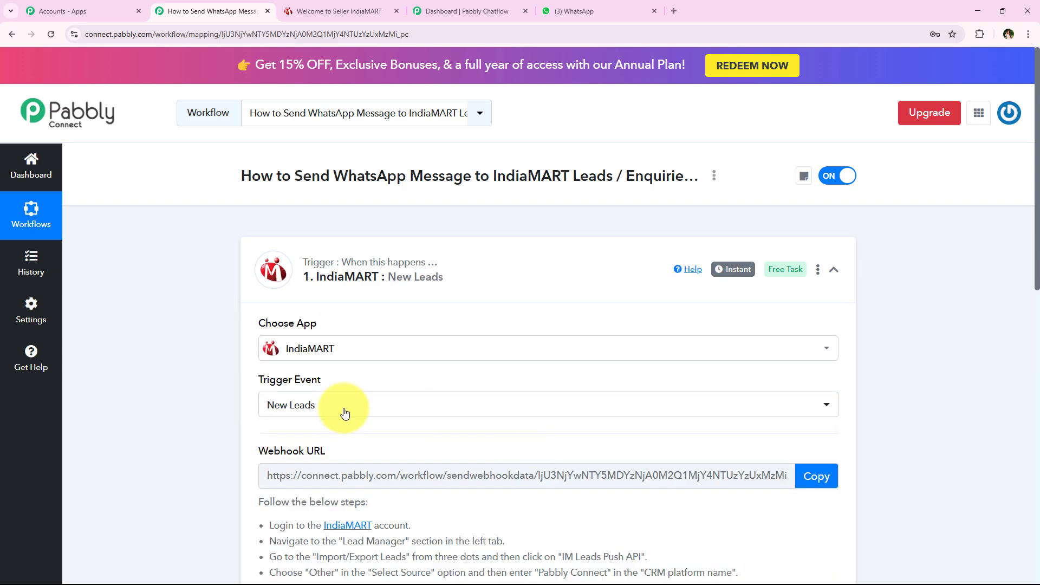
{"action": "scroll", "coordinate": [205, 346], "scroll_direction": "down", "scroll_amount": 4}
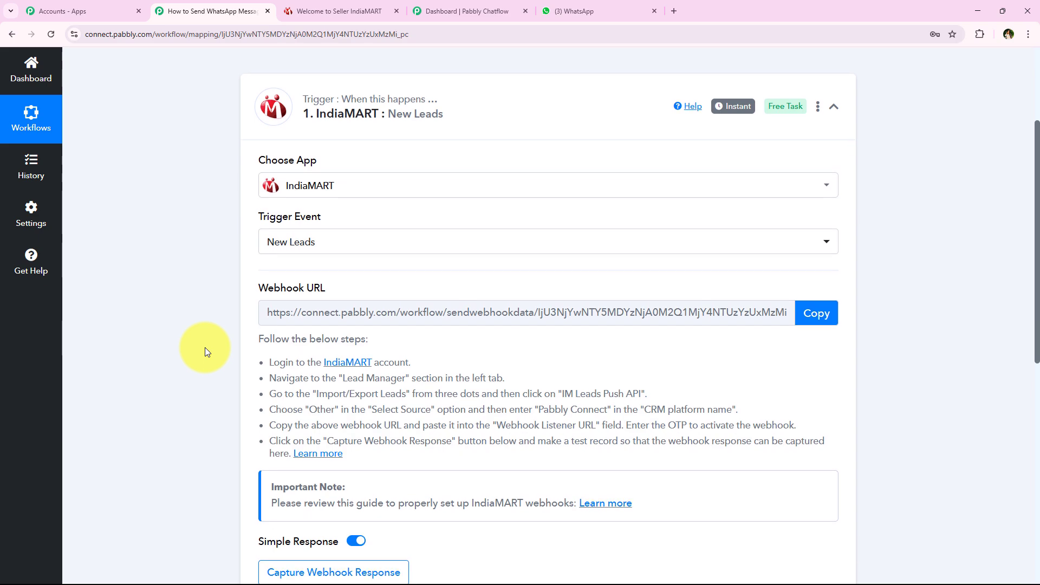
{"action": "left_click_drag", "start_coordinate": [264, 234], "coordinate": [404, 233]}
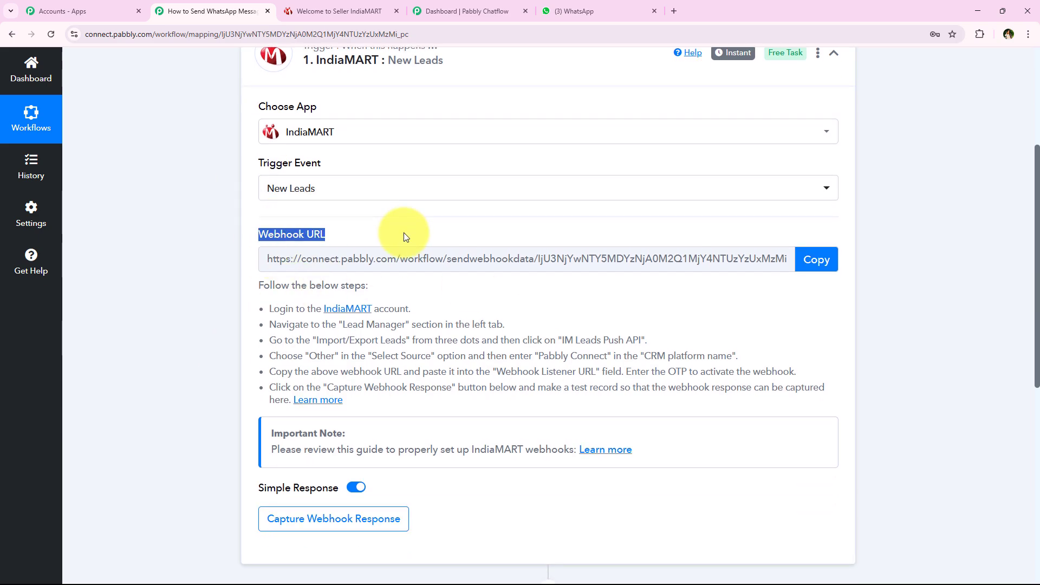
{"action": "left_click", "coordinate": [404, 232]}
{"action": "scroll", "coordinate": [300, 235], "scroll_direction": "up", "scroll_amount": 2}
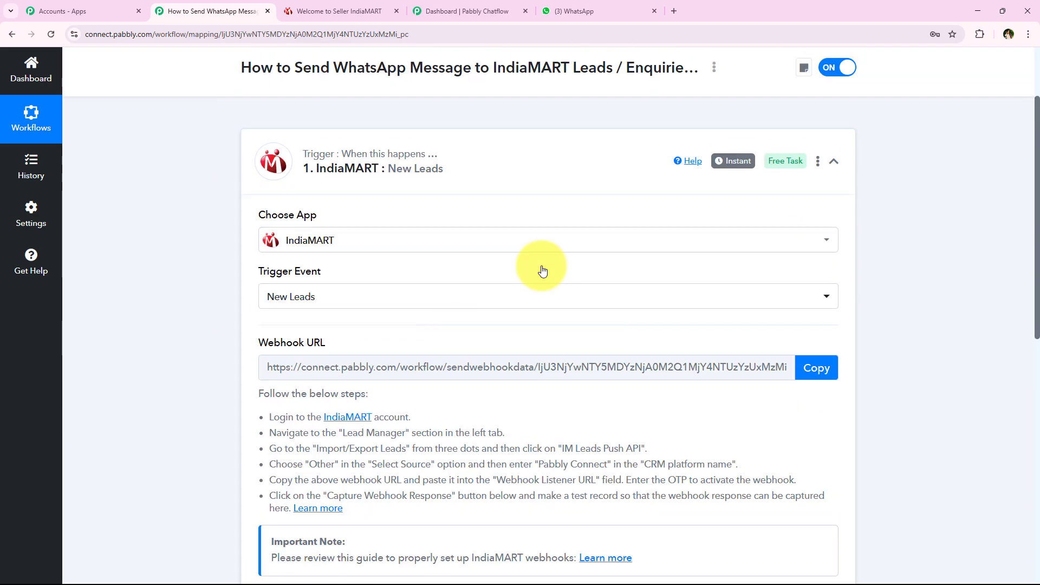
{"action": "scroll", "coordinate": [168, 227], "scroll_direction": "down", "scroll_amount": 1}
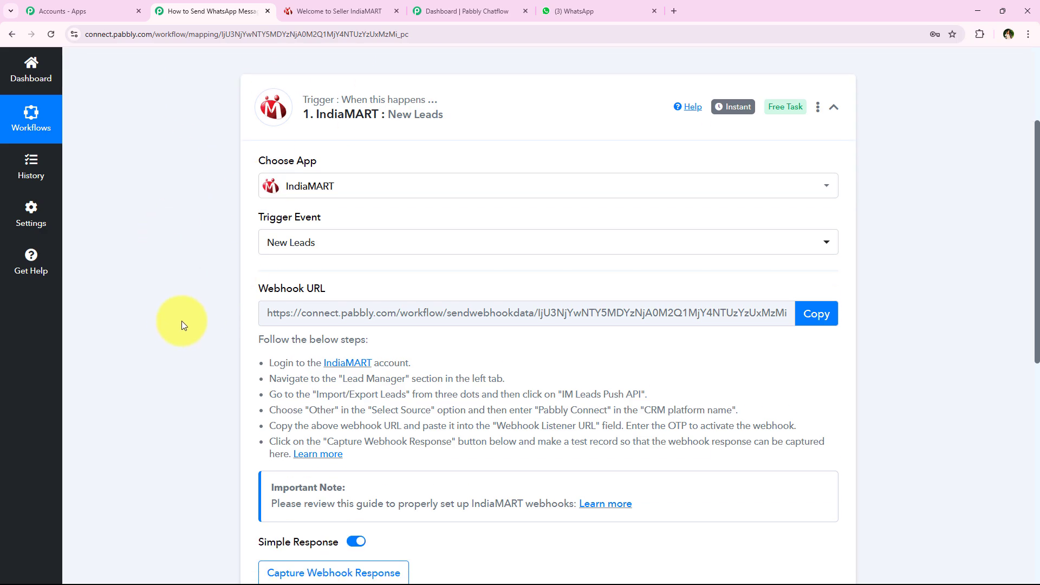
{"action": "scroll", "coordinate": [180, 321], "scroll_direction": "down", "scroll_amount": 1}
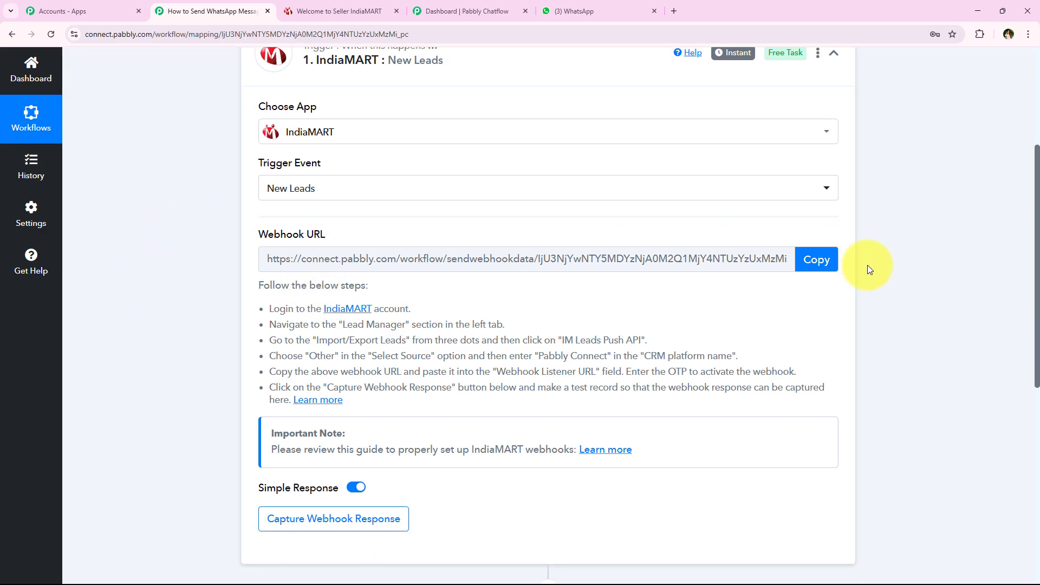
{"action": "left_click", "coordinate": [816, 260]}
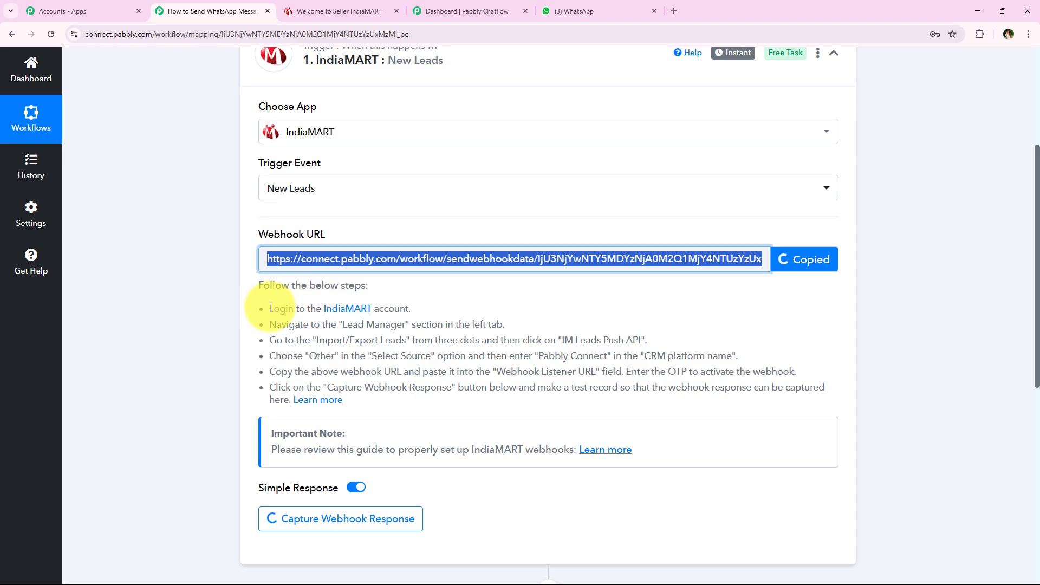
Review the IndiaMART setup instructions, then switch to the IndiaMART Seller dashboard.
{"action": "left_click_drag", "start_coordinate": [270, 308], "coordinate": [381, 405]}
{"action": "left_click", "coordinate": [377, 398]}
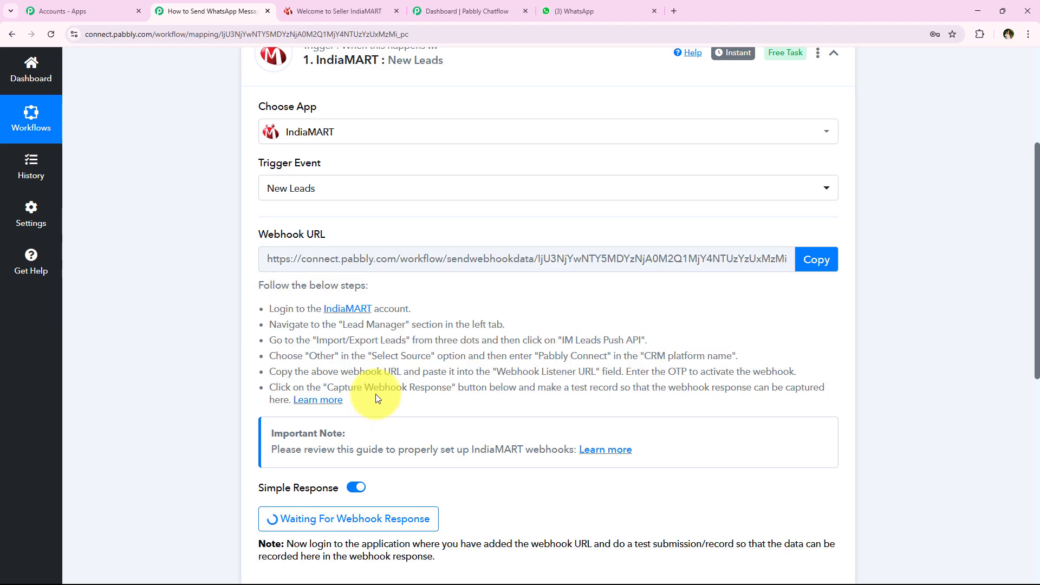
{"action": "left_click_drag", "start_coordinate": [268, 309], "coordinate": [395, 310]}
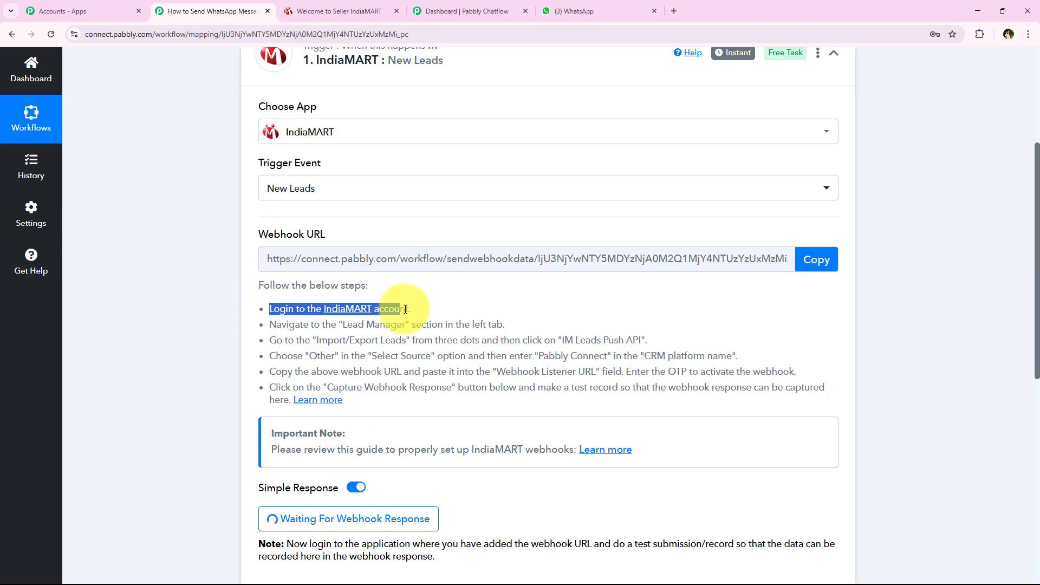
{"action": "left_click", "coordinate": [329, 362]}
{"action": "left_click_drag", "start_coordinate": [268, 323], "coordinate": [504, 325]}
{"action": "left_click", "coordinate": [297, 361]}
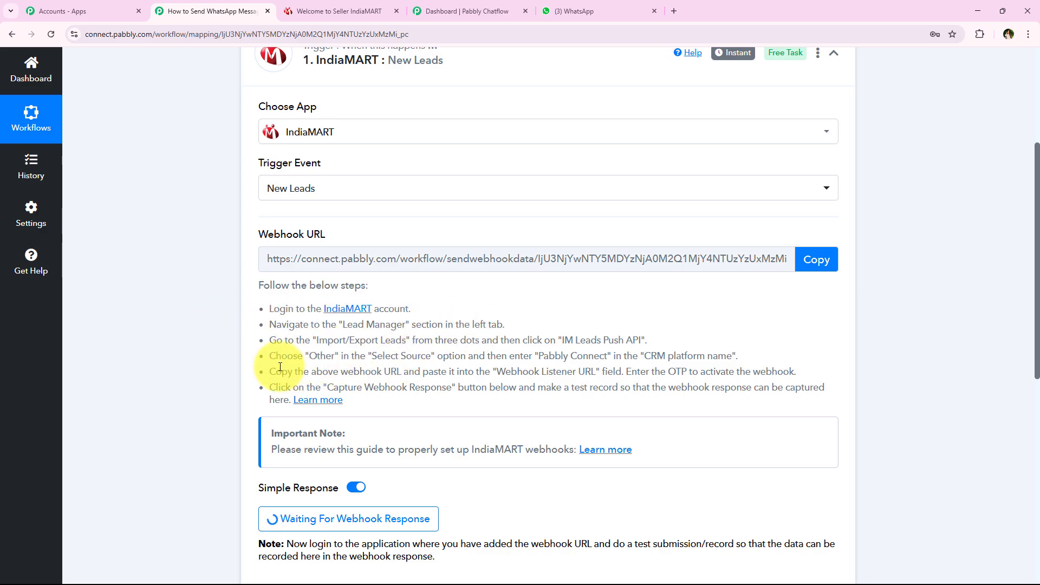
{"action": "left_click_drag", "start_coordinate": [270, 340], "coordinate": [689, 330]}
{"action": "left_click", "coordinate": [689, 330]}
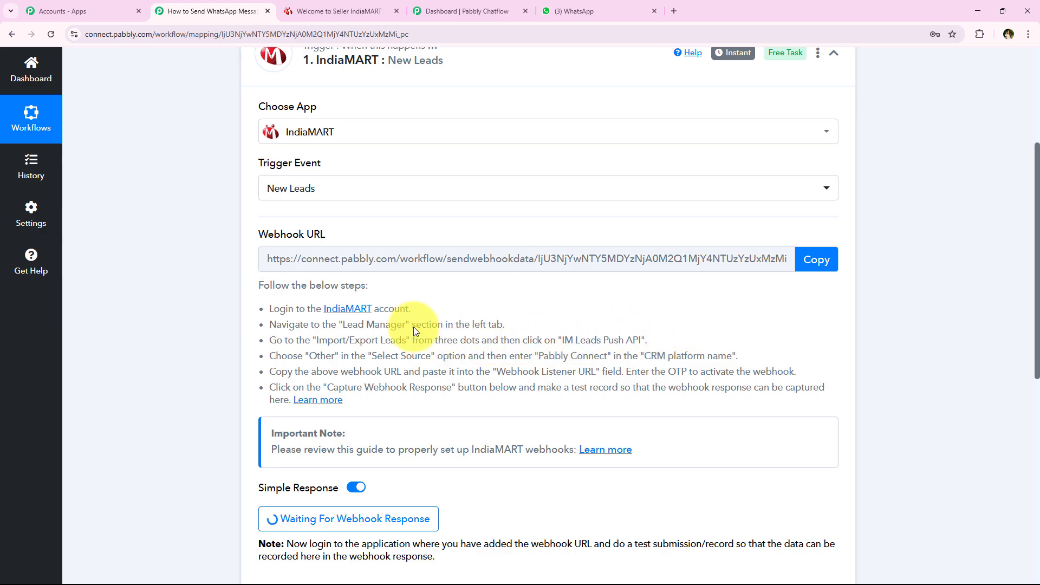
{"action": "left_click", "coordinate": [339, 11]}
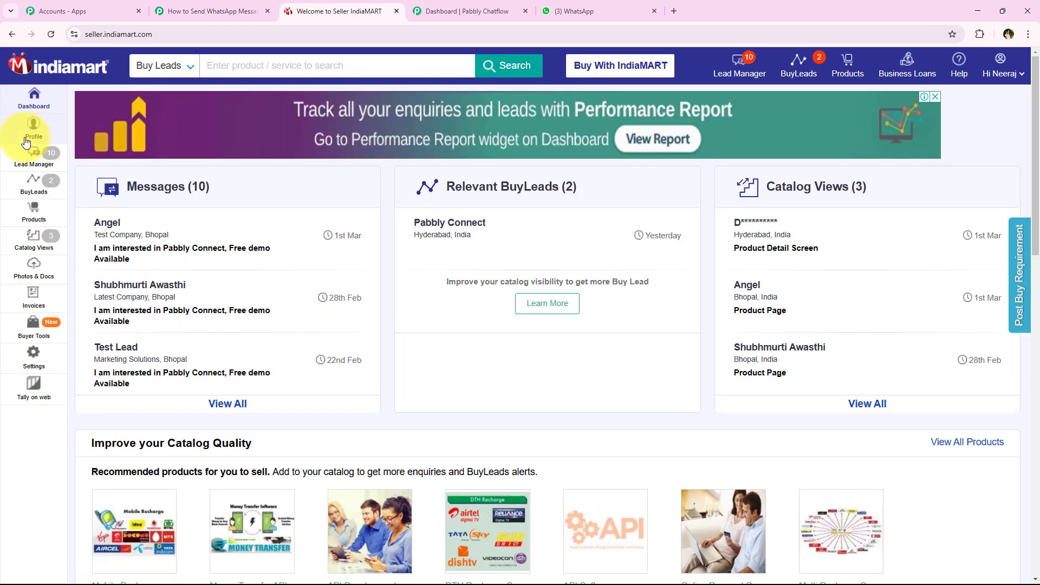
Open Lead Manager's Import / Export Leads > Push API page, then return to Pabbly's trigger setup.
{"action": "left_click", "coordinate": [35, 165]}
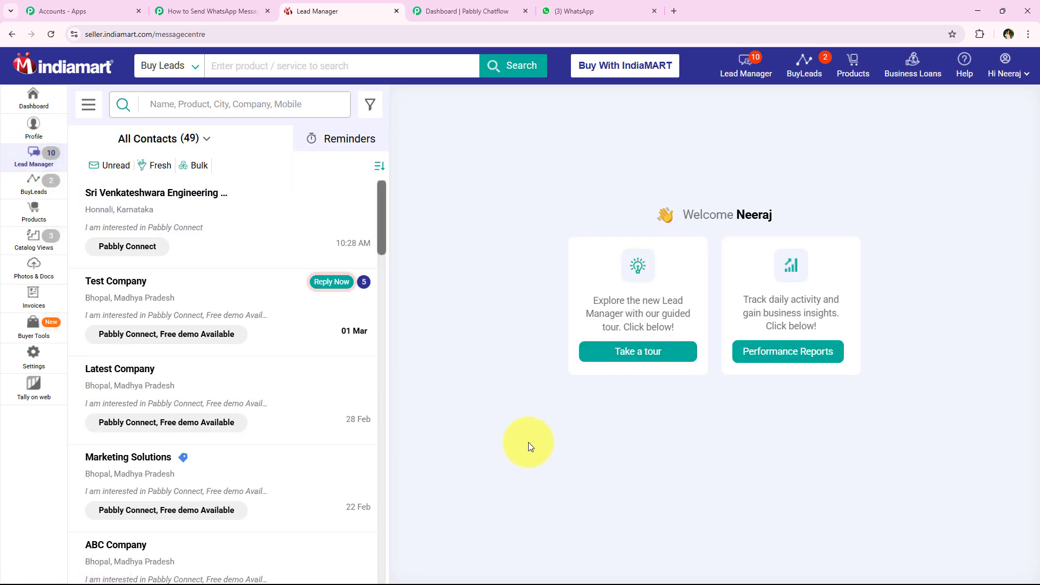
{"action": "left_click", "coordinate": [88, 103]}
{"action": "mouse_move", "coordinate": [109, 208]}
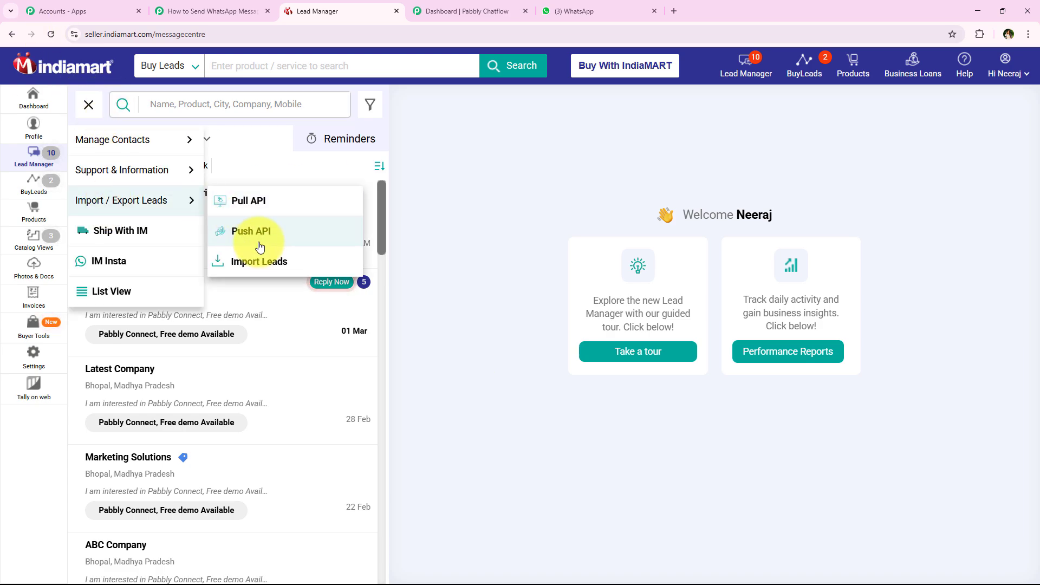
{"action": "left_click", "coordinate": [351, 242]}
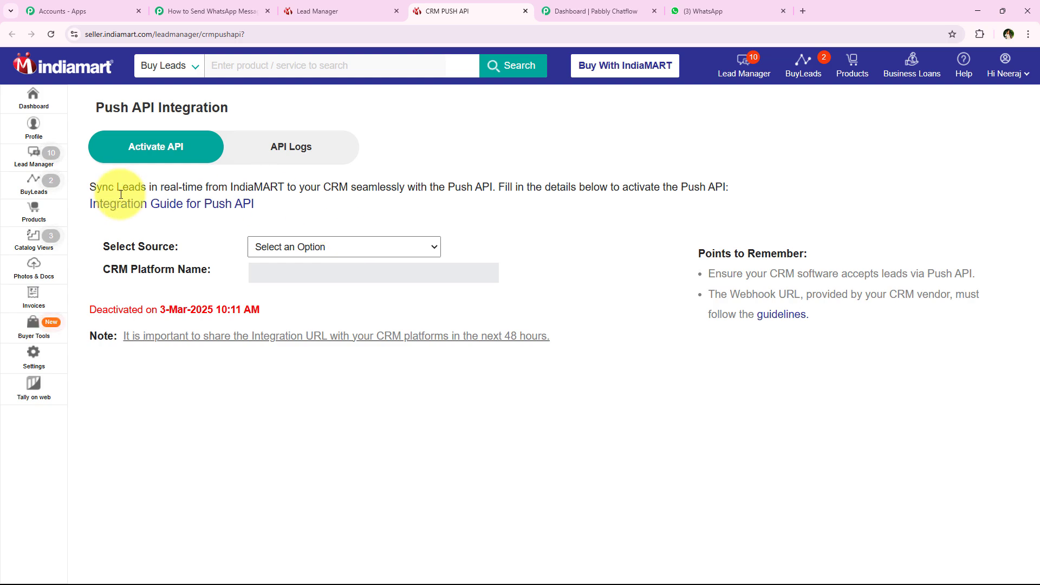
{"action": "left_click_drag", "start_coordinate": [105, 247], "coordinate": [214, 271]}
{"action": "left_click", "coordinate": [215, 271]}
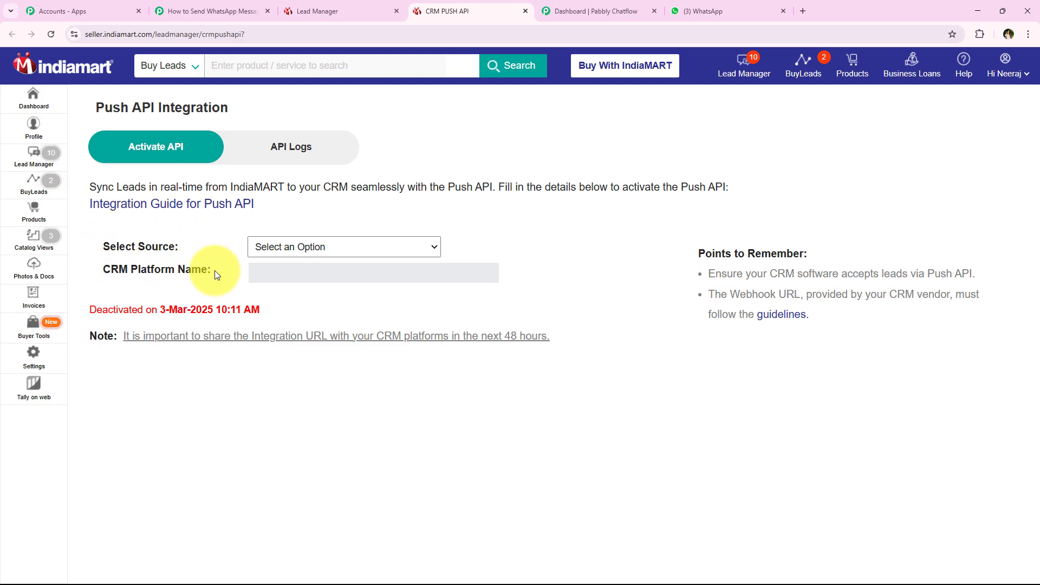
{"action": "left_click", "coordinate": [233, 11]}
{"action": "scroll", "coordinate": [113, 284], "scroll_direction": "down", "scroll_amount": 1}
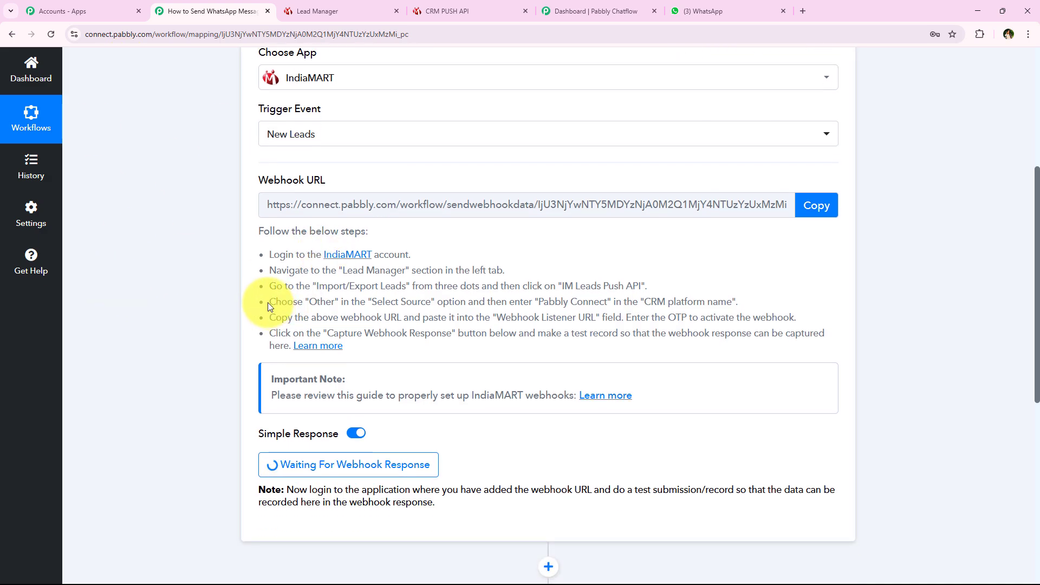
Set Push API source to Other, CRM platform to Pabbly Connect, and paste the webhook URL.
{"action": "left_click_drag", "start_coordinate": [269, 303], "coordinate": [732, 302]}
{"action": "left_click", "coordinate": [181, 323]}
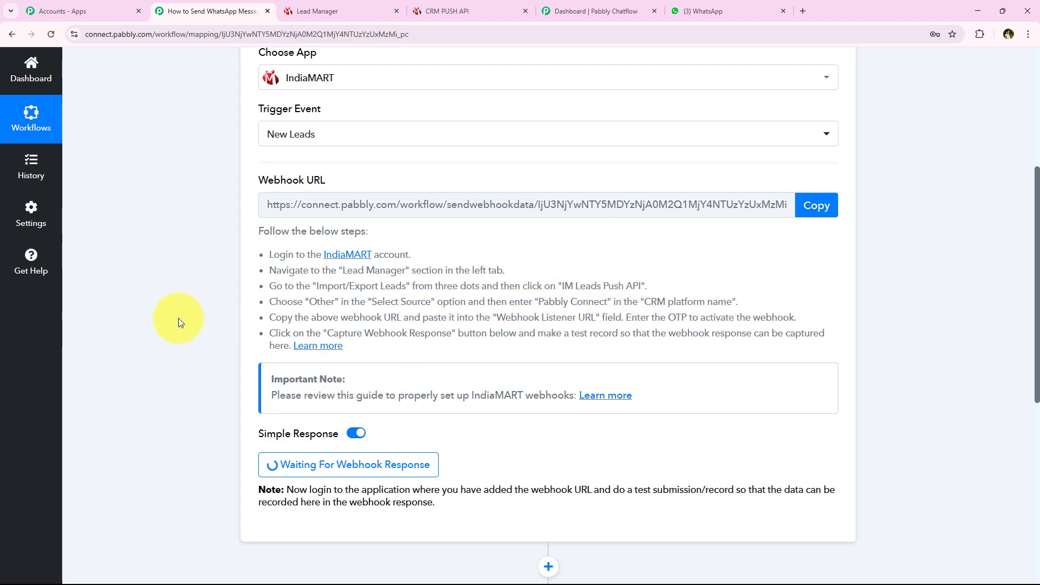
{"action": "left_click", "coordinate": [446, 11]}
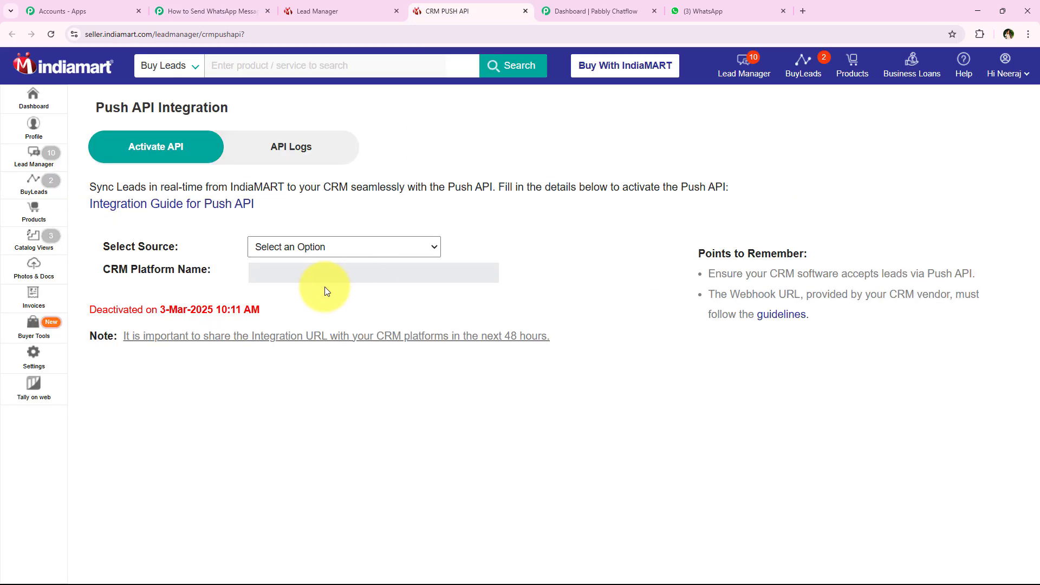
{"action": "left_click", "coordinate": [289, 258]}
{"action": "left_click", "coordinate": [272, 357]}
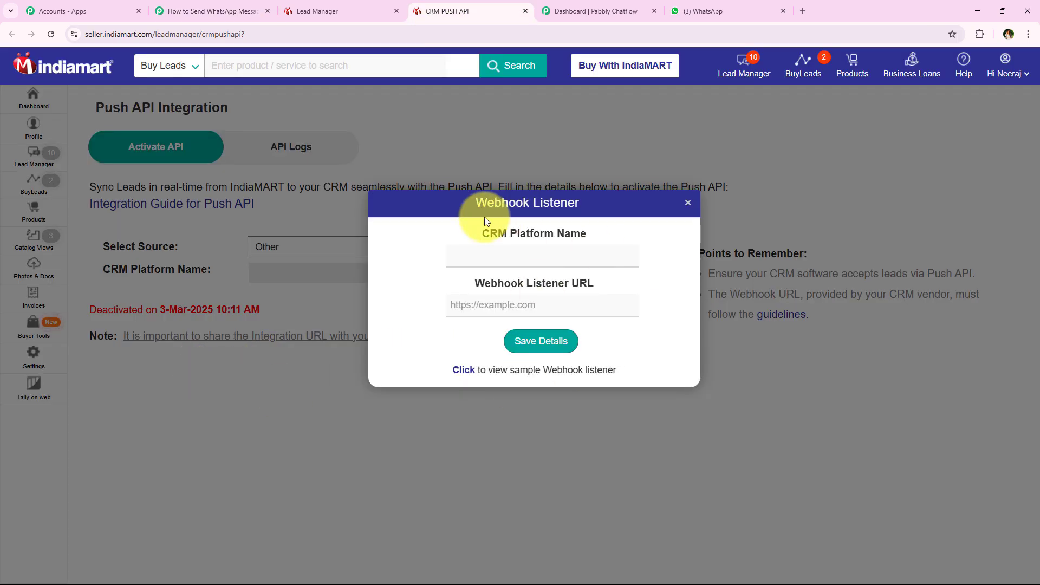
{"action": "left_click_drag", "start_coordinate": [586, 236], "coordinate": [586, 236]}
{"action": "left_click", "coordinate": [580, 255]}
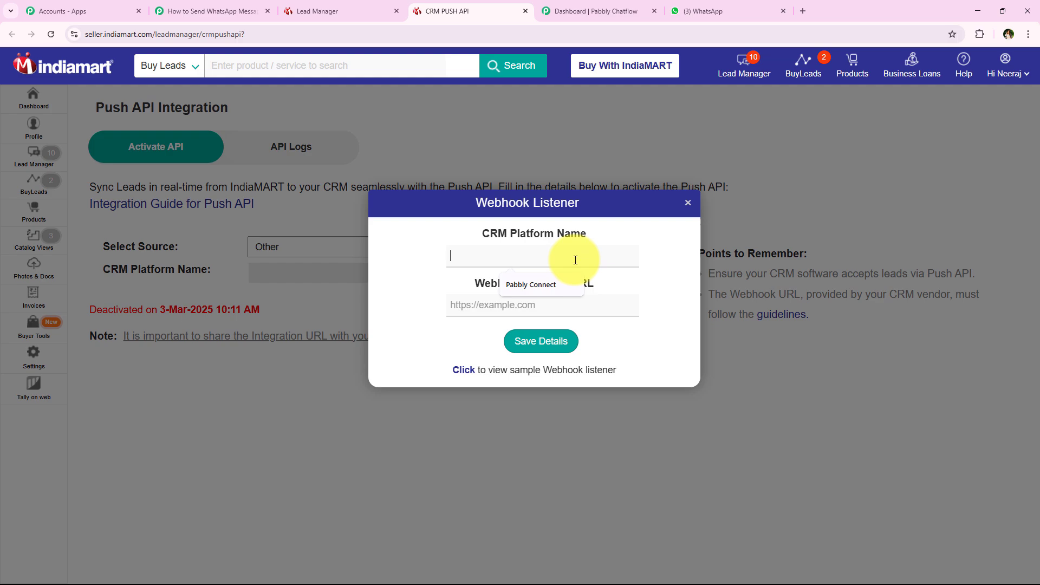
{"action": "left_click", "coordinate": [533, 276]}
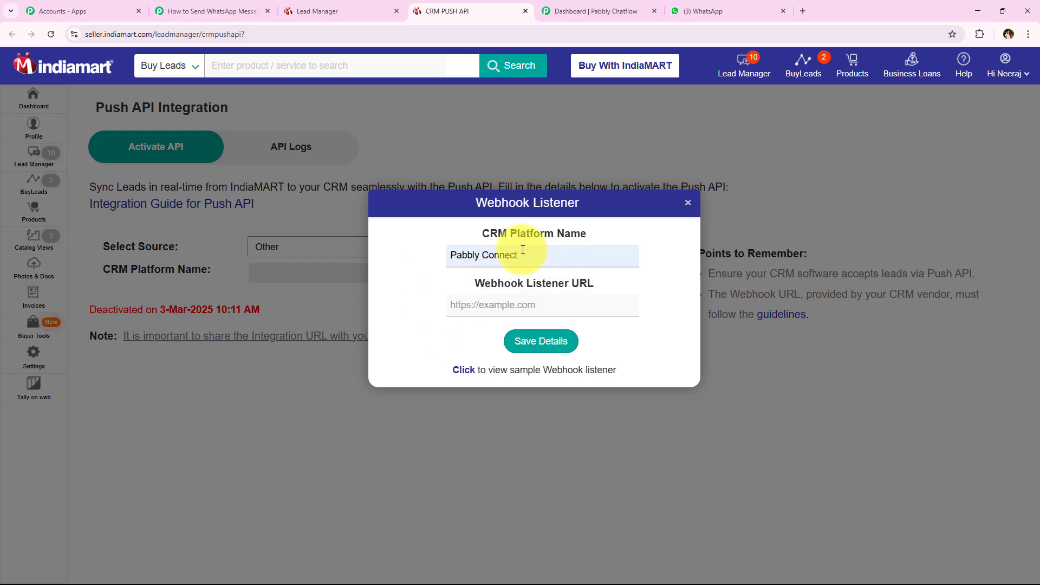
{"action": "left_click_drag", "start_coordinate": [472, 284], "coordinate": [619, 280]}
{"action": "left_click", "coordinate": [465, 303]}
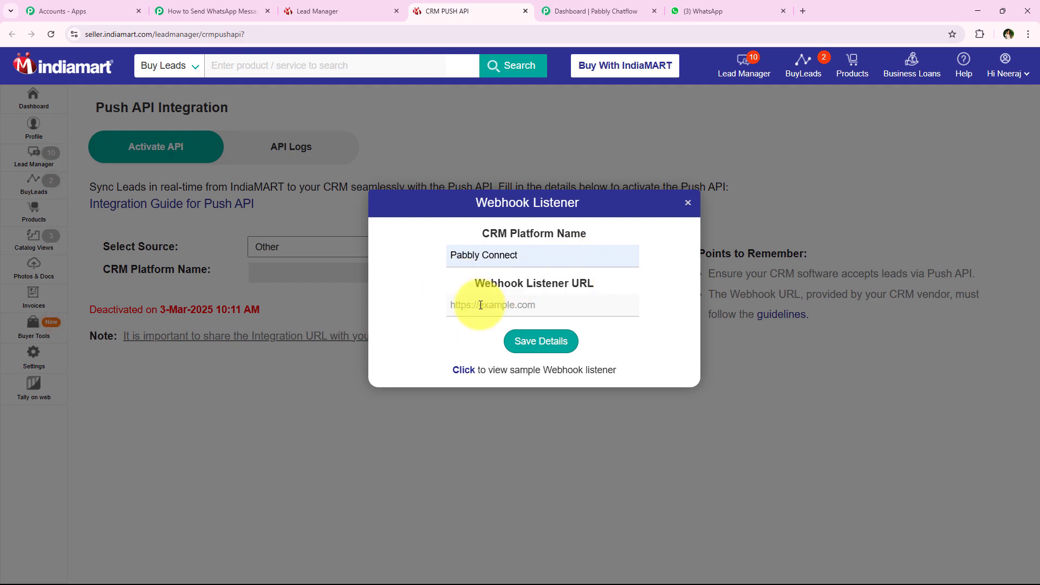
{"action": "right_click", "coordinate": [479, 305]}
{"action": "left_click", "coordinate": [497, 413]}
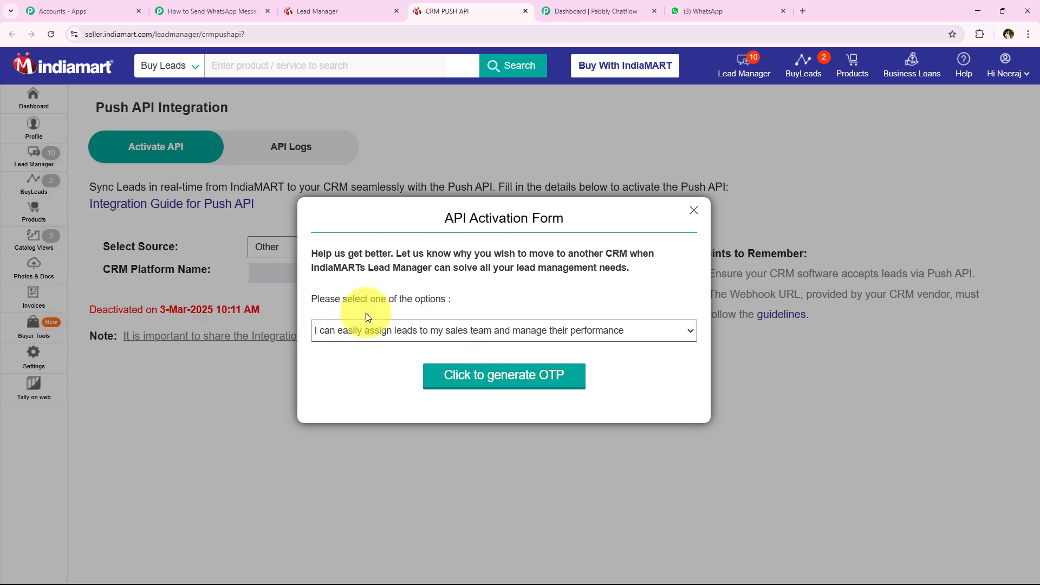
Leave the first option selected as the reason for switching CRM.
{"action": "left_click", "coordinate": [413, 330]}
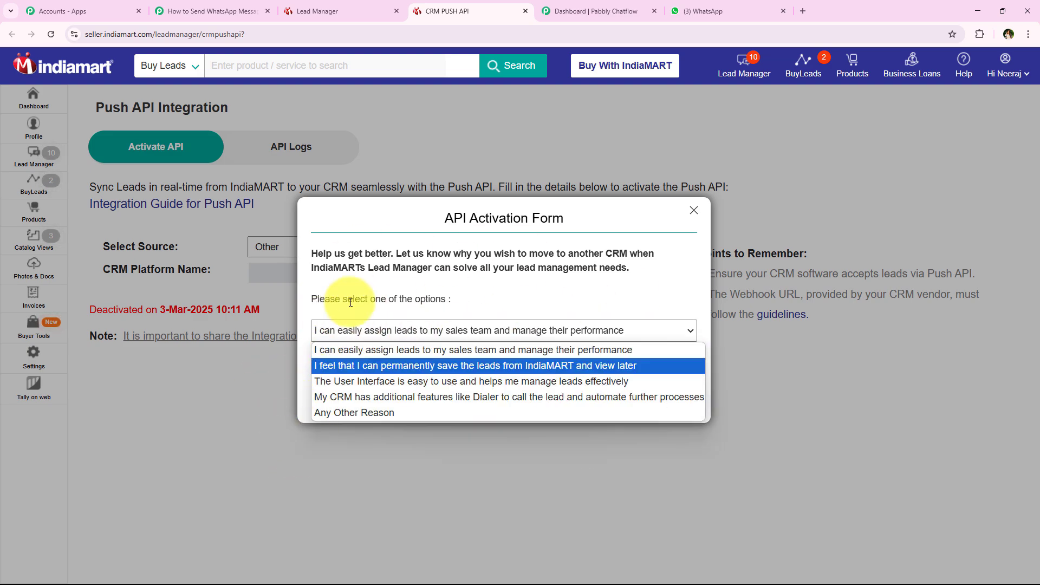
{"action": "left_click", "coordinate": [332, 254]}
{"action": "left_click", "coordinate": [671, 325]}
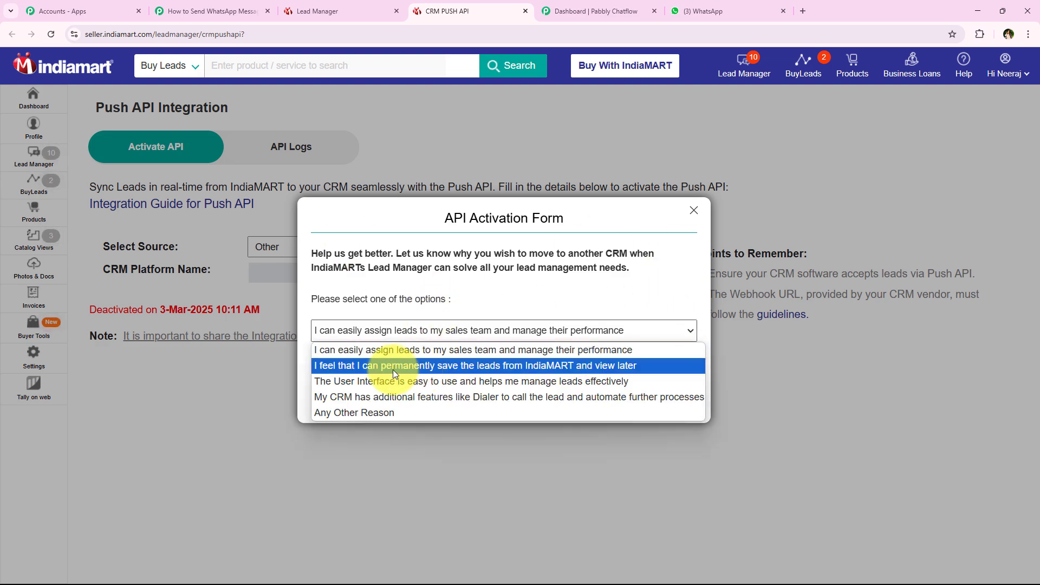
{"action": "left_click", "coordinate": [376, 350]}
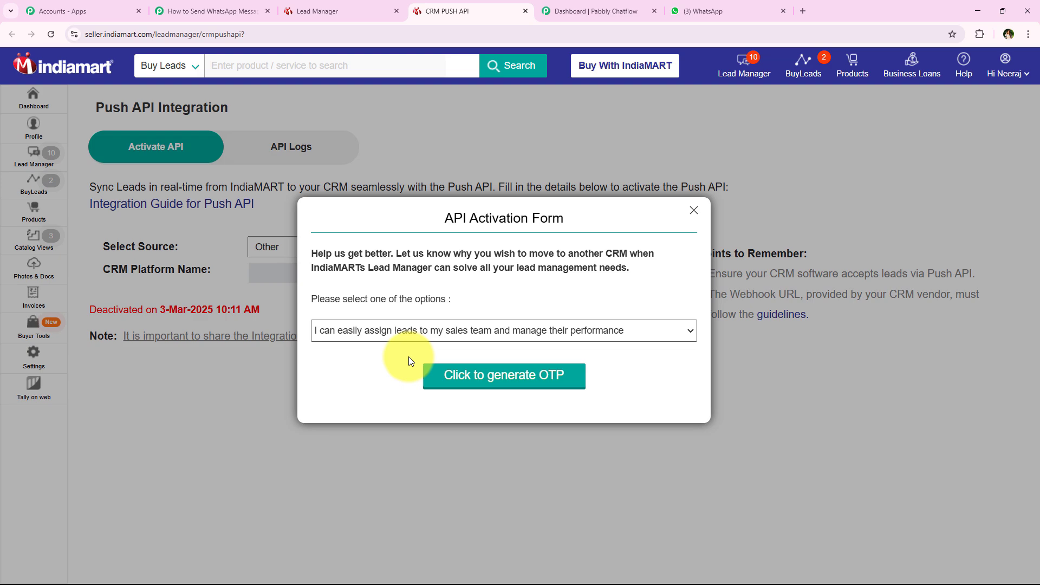
{"action": "left_click", "coordinate": [357, 327]}
{"action": "left_click", "coordinate": [374, 320]}
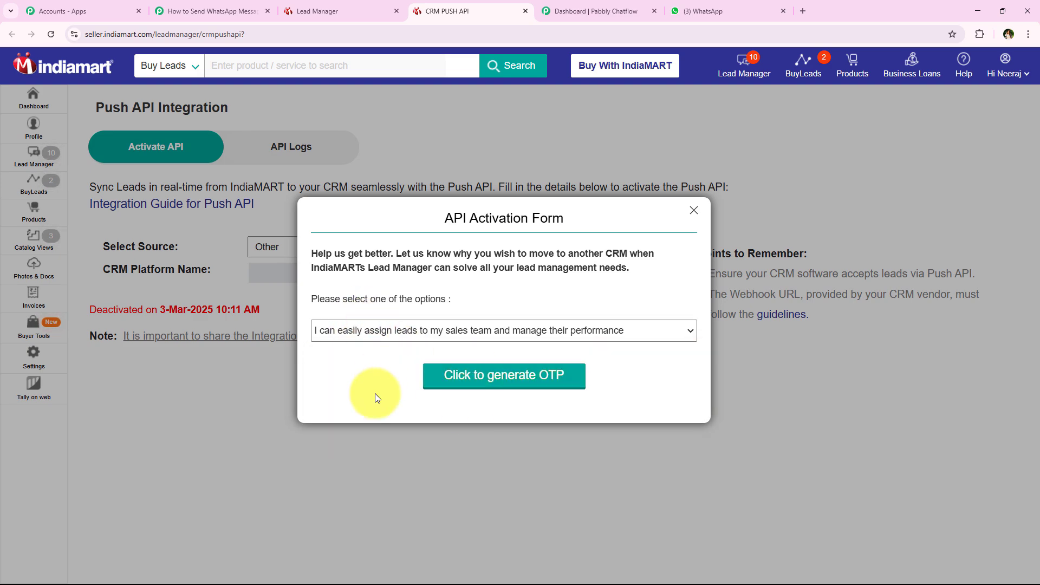
Request and enter the one-time password to activate the Push API, confirming Integration live.
{"action": "left_click", "coordinate": [476, 384]}
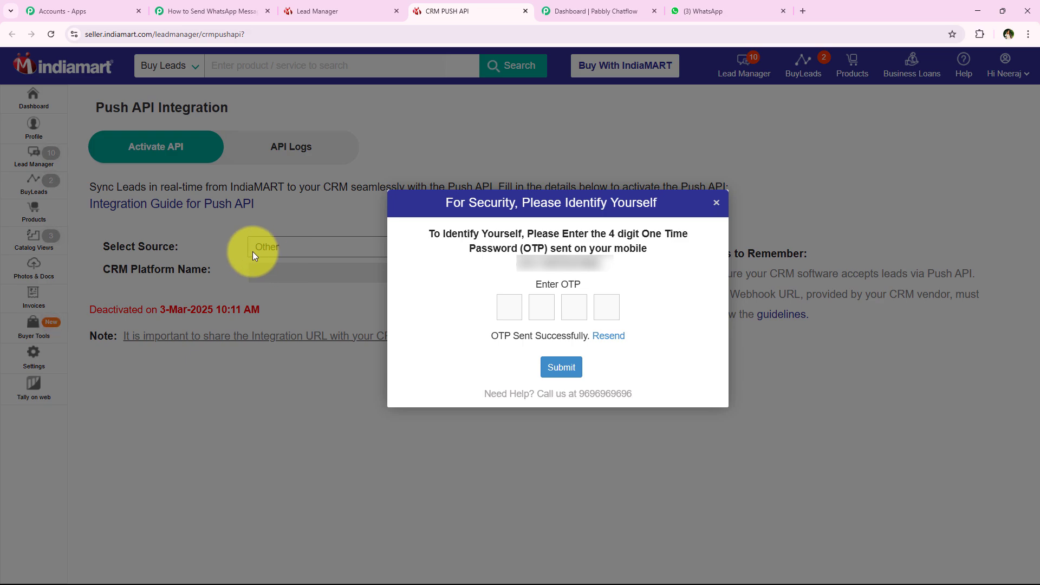
{"action": "left_click_drag", "start_coordinate": [417, 239], "coordinate": [661, 271]}
{"action": "left_click", "coordinate": [661, 271]}
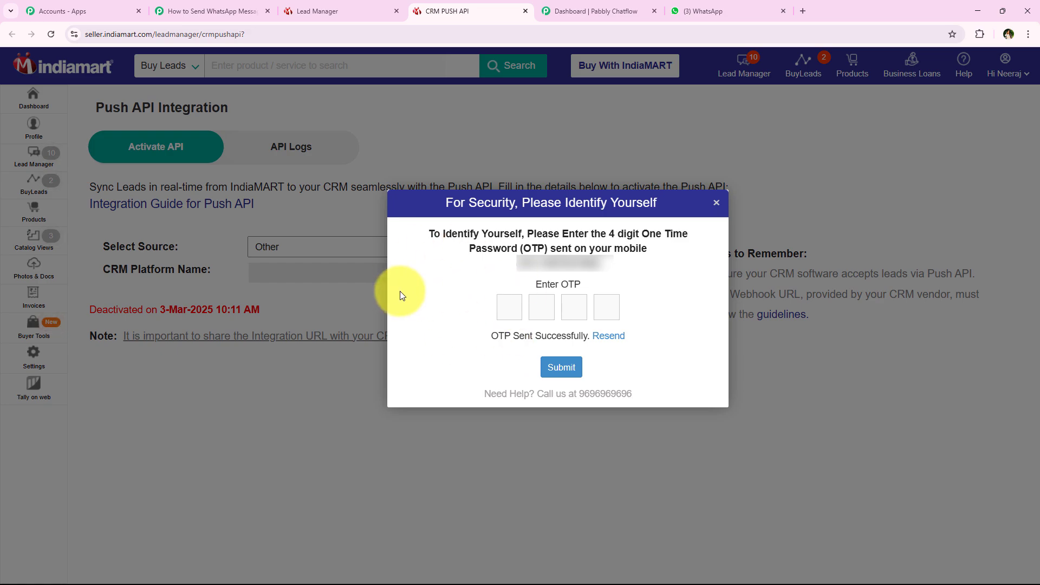
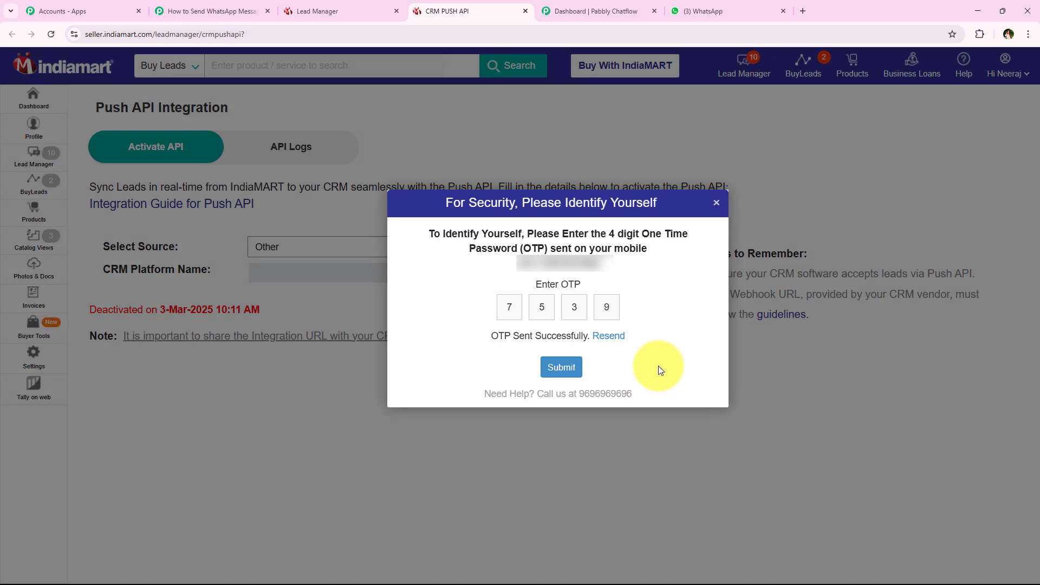
{"action": "key", "text": "Return"}
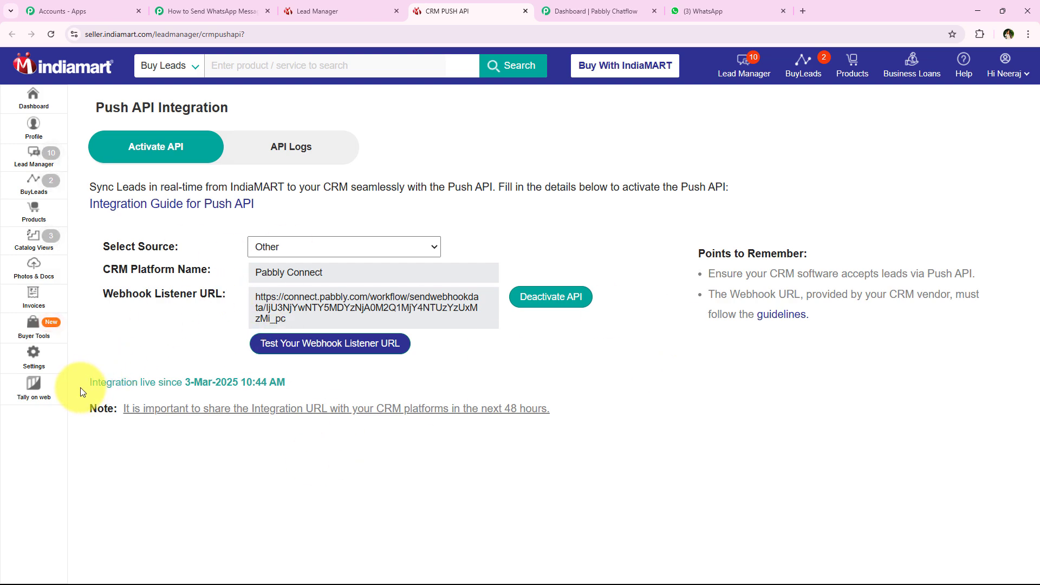
{"action": "left_click_drag", "start_coordinate": [80, 386], "coordinate": [155, 381]}
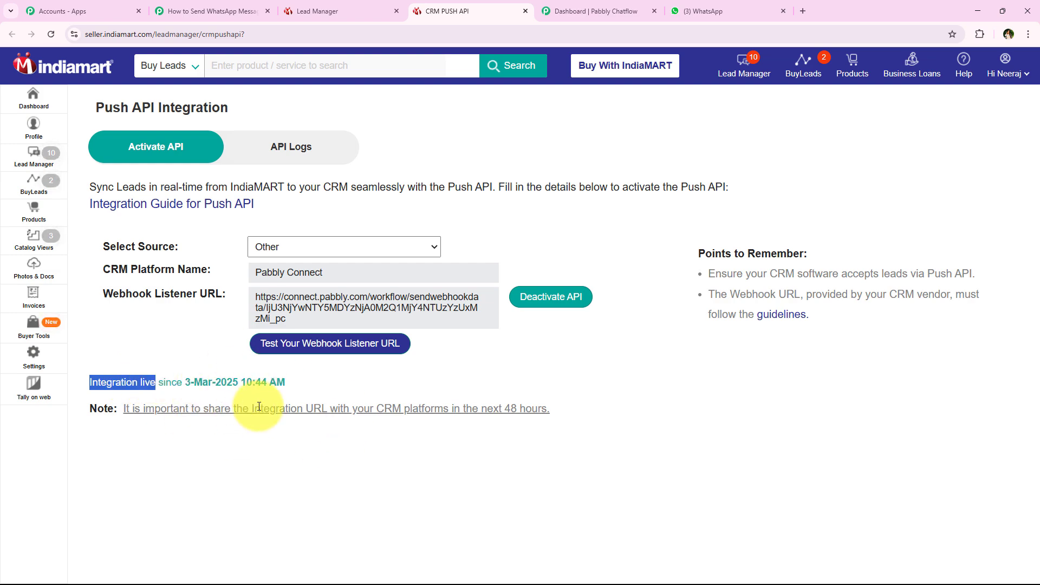
{"action": "left_click_drag", "start_coordinate": [268, 382], "coordinate": [422, 404]}
{"action": "left_click", "coordinate": [419, 383]}
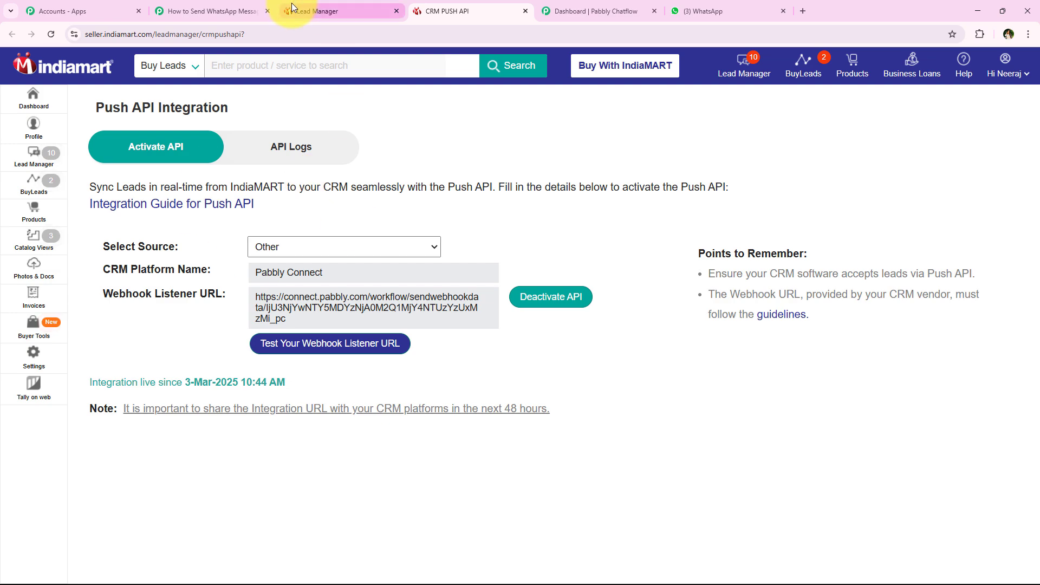
{"action": "left_click", "coordinate": [249, 8]}
{"action": "scroll", "coordinate": [163, 311], "scroll_direction": "up", "scroll_amount": 2}
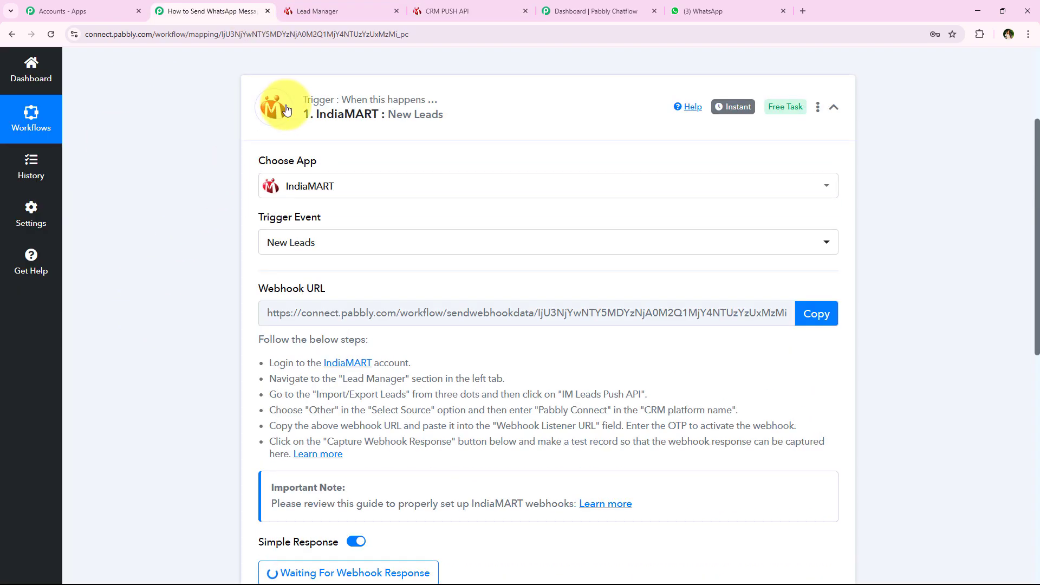
{"action": "scroll", "coordinate": [171, 384], "scroll_direction": "down", "scroll_amount": 4}
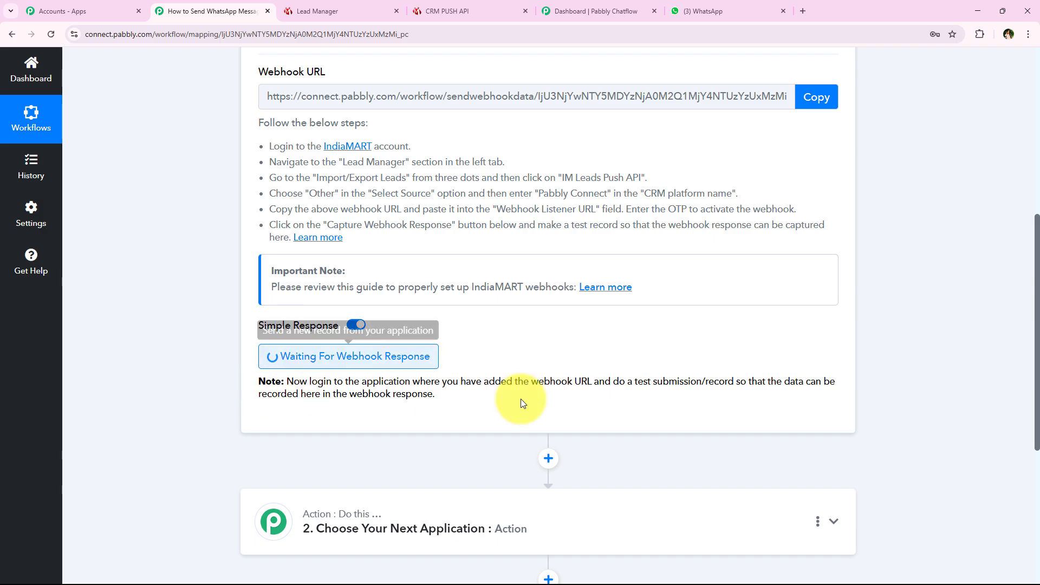
{"action": "left_click_drag", "start_coordinate": [612, 382], "coordinate": [733, 383]}
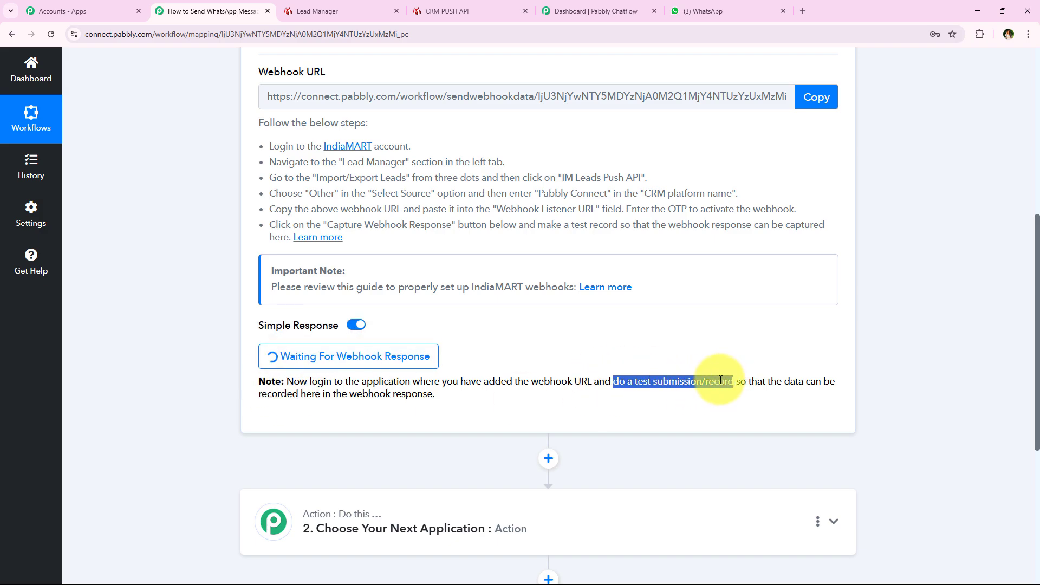
{"action": "left_click", "coordinate": [190, 372]}
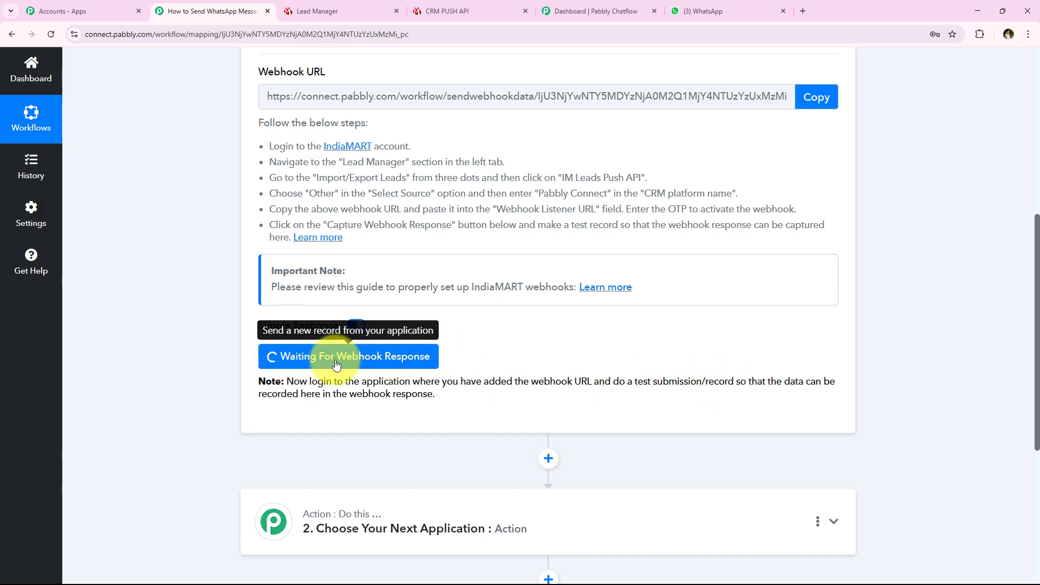
{"action": "left_click_drag", "start_coordinate": [635, 382], "coordinate": [735, 385]}
{"action": "left_click", "coordinate": [129, 382]}
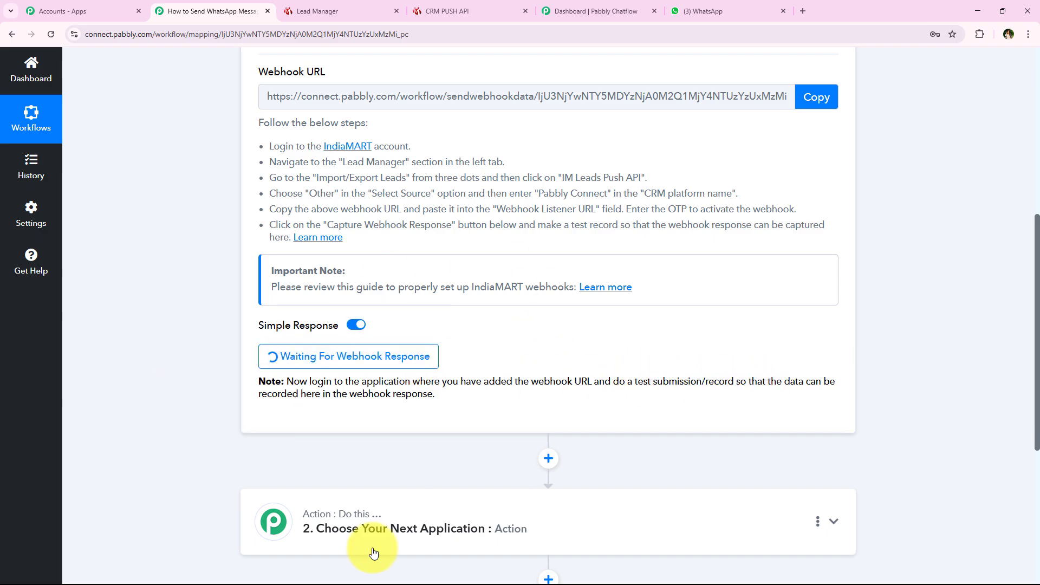
{"action": "left_click", "coordinate": [434, 8]}
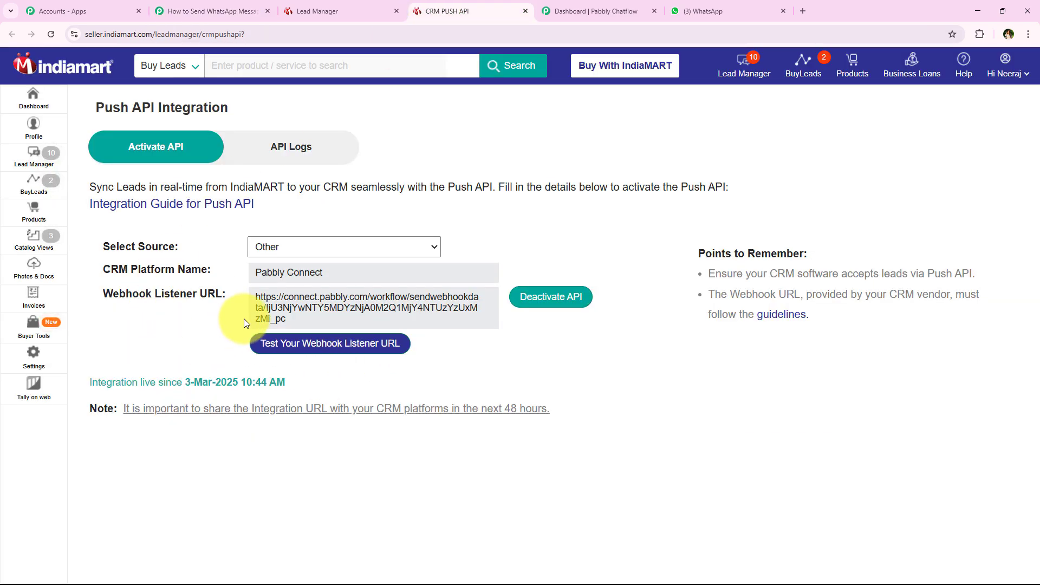
Test the webhook listener URL, confirm the 200 OK response, and close the tester.
{"action": "left_click", "coordinate": [336, 344]}
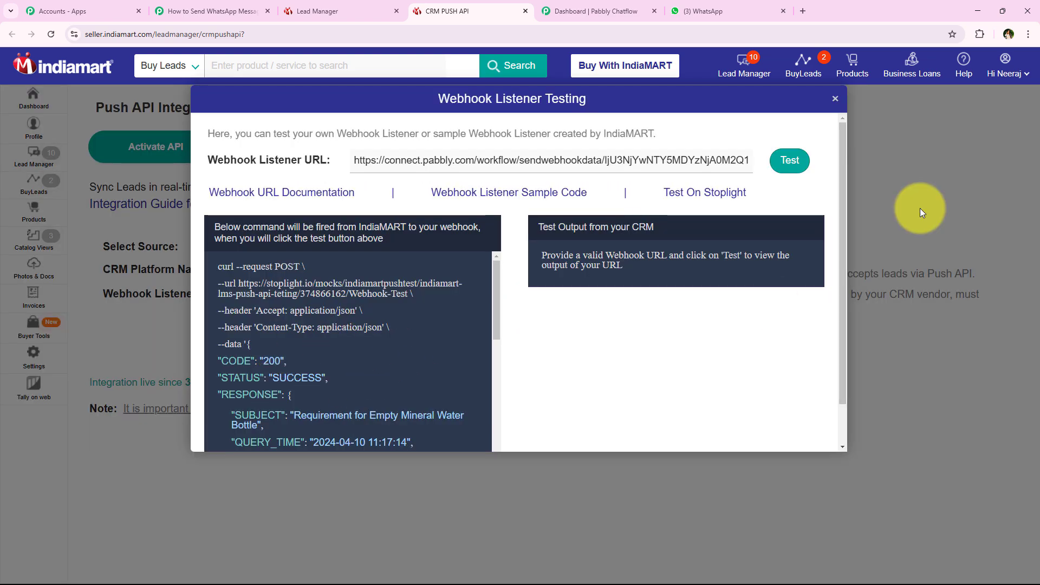
{"action": "left_click", "coordinate": [782, 161]}
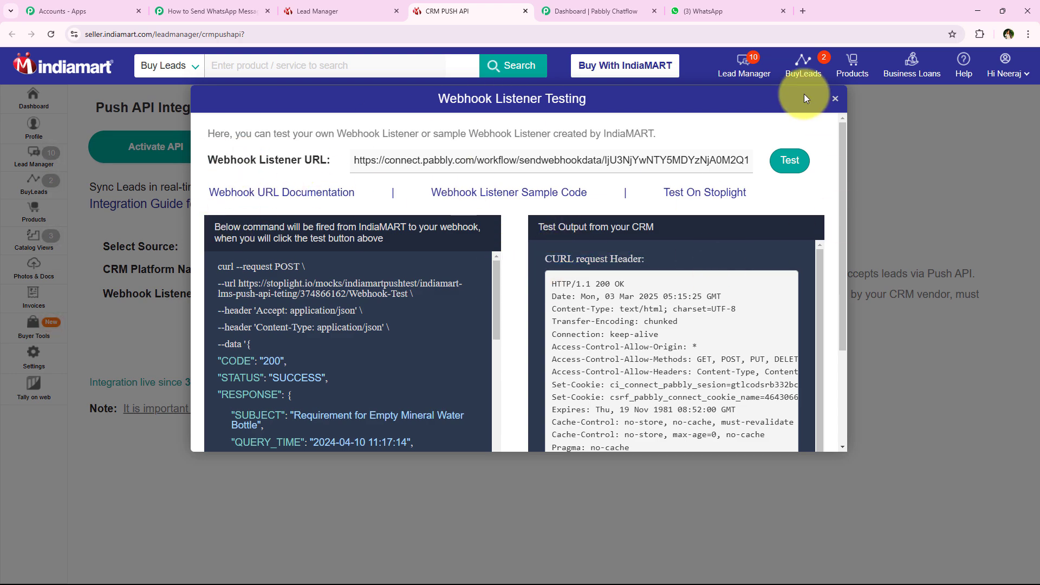
{"action": "left_click", "coordinate": [894, 108]}
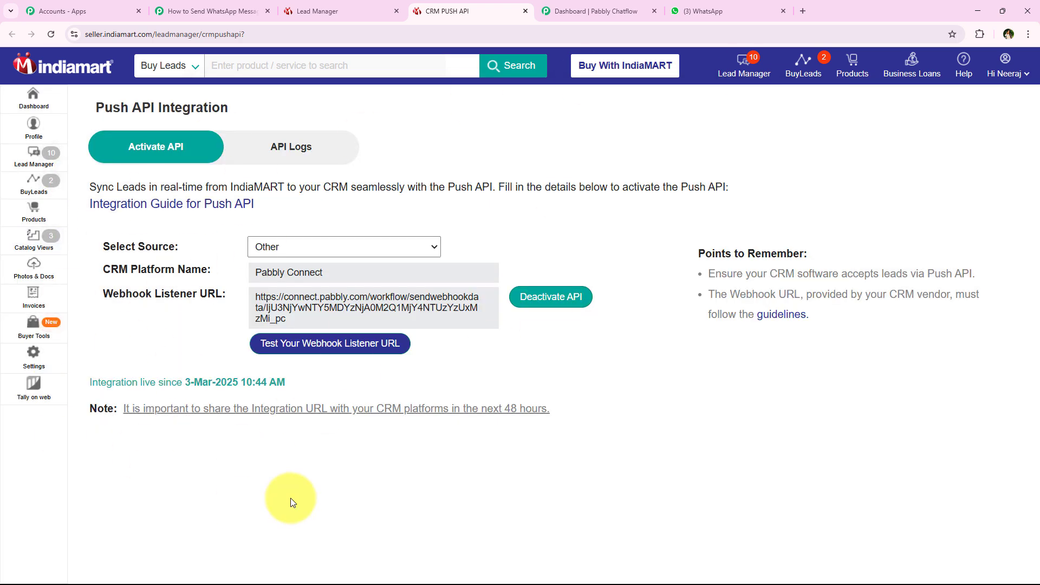
In Pabbly, review the captured lead's phone, state Uttar Pradesh, query ID and STATUS SUCCESS.
{"action": "left_click", "coordinate": [197, 7]}
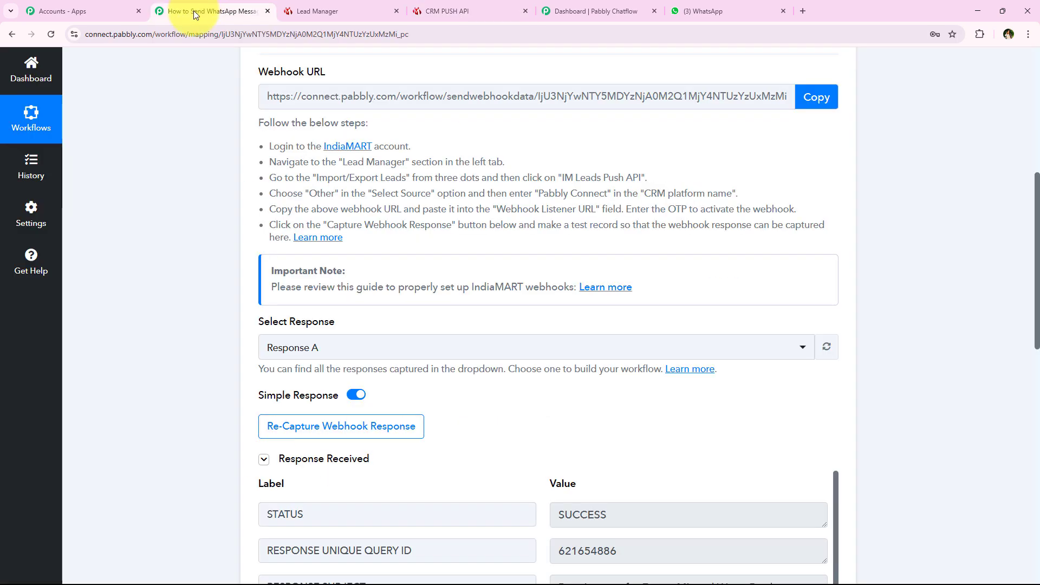
{"action": "scroll", "coordinate": [194, 76], "scroll_direction": "down", "scroll_amount": 6}
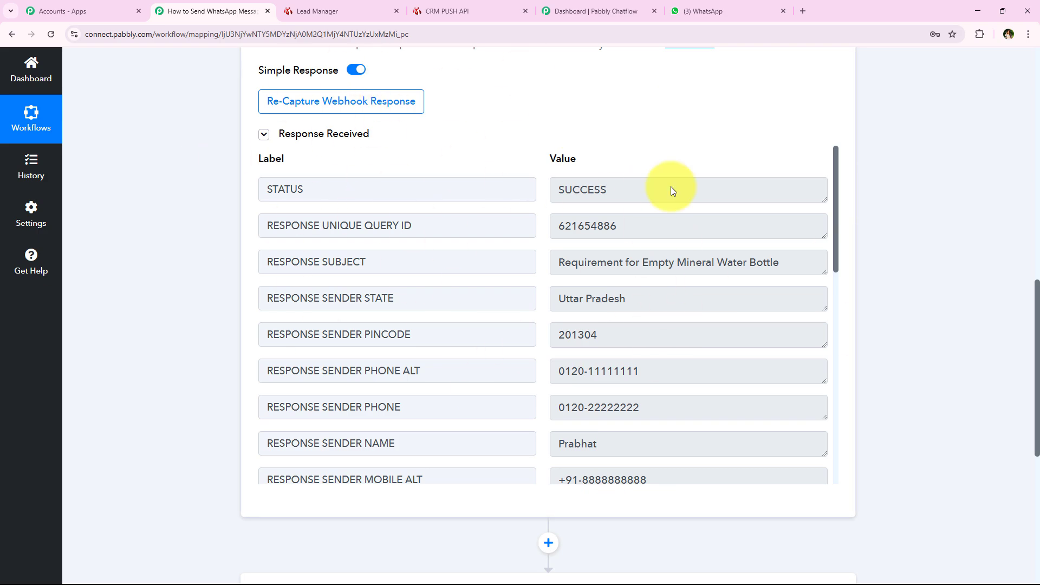
{"action": "left_click", "coordinate": [442, 11]}
{"action": "left_click", "coordinate": [211, 11]}
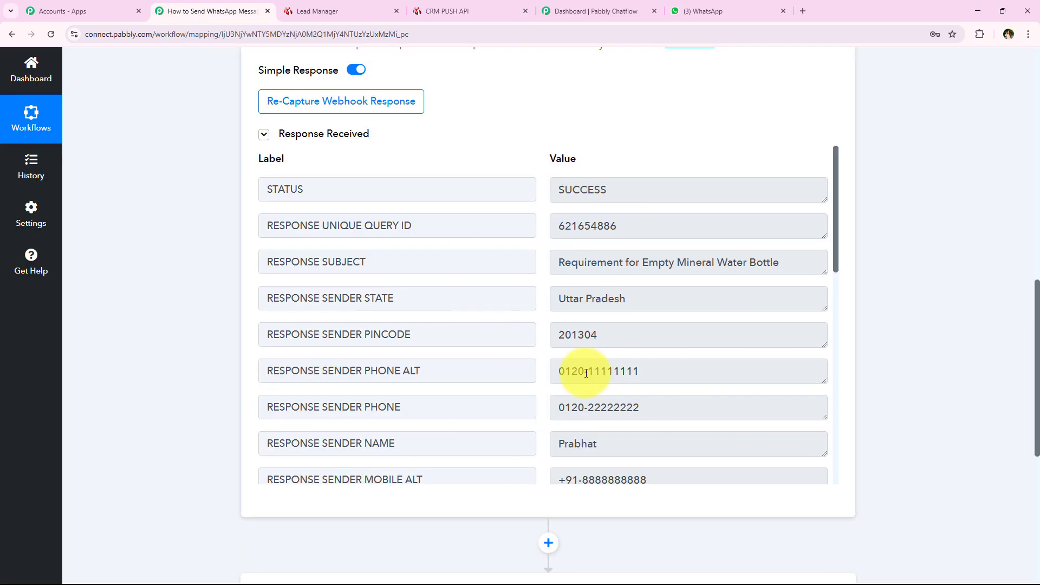
{"action": "scroll", "coordinate": [584, 387], "scroll_direction": "down", "scroll_amount": 1}
{"action": "left_click_drag", "start_coordinate": [719, 477], "coordinate": [485, 459]}
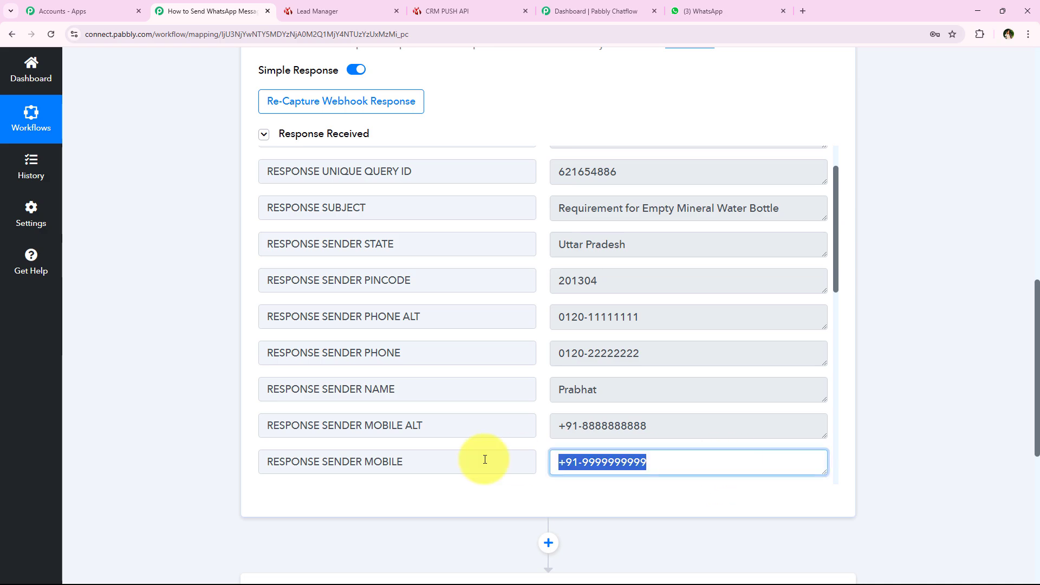
{"action": "scroll", "coordinate": [596, 438], "scroll_direction": "up", "scroll_amount": 1}
{"action": "left_click_drag", "start_coordinate": [735, 432], "coordinate": [448, 437]}
{"action": "left_click", "coordinate": [670, 398]}
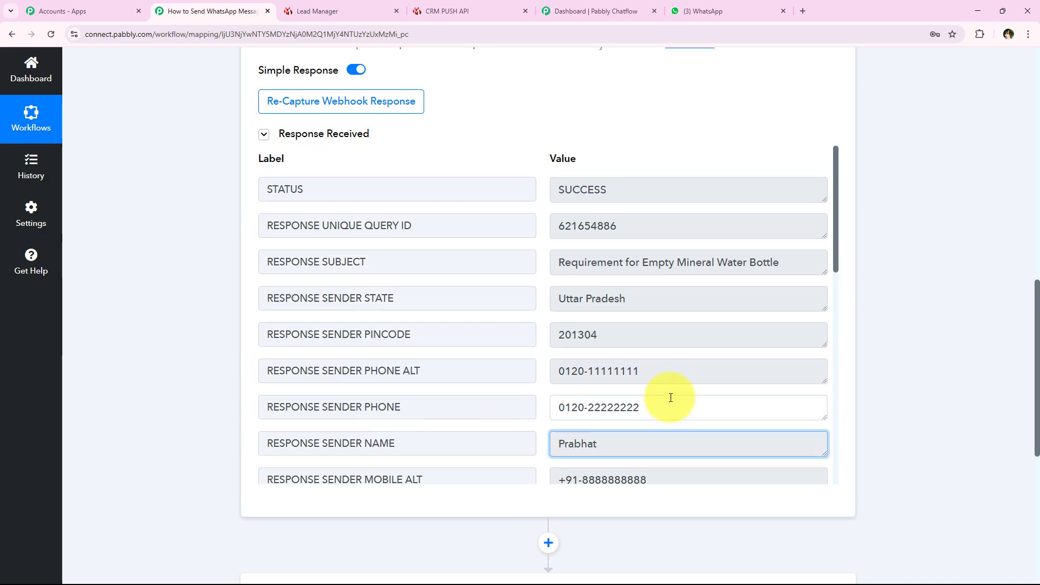
{"action": "left_click_drag", "start_coordinate": [670, 398], "coordinate": [335, 403]}
{"action": "left_click_drag", "start_coordinate": [688, 341], "coordinate": [432, 297]}
{"action": "left_click_drag", "start_coordinate": [650, 229], "coordinate": [407, 225]}
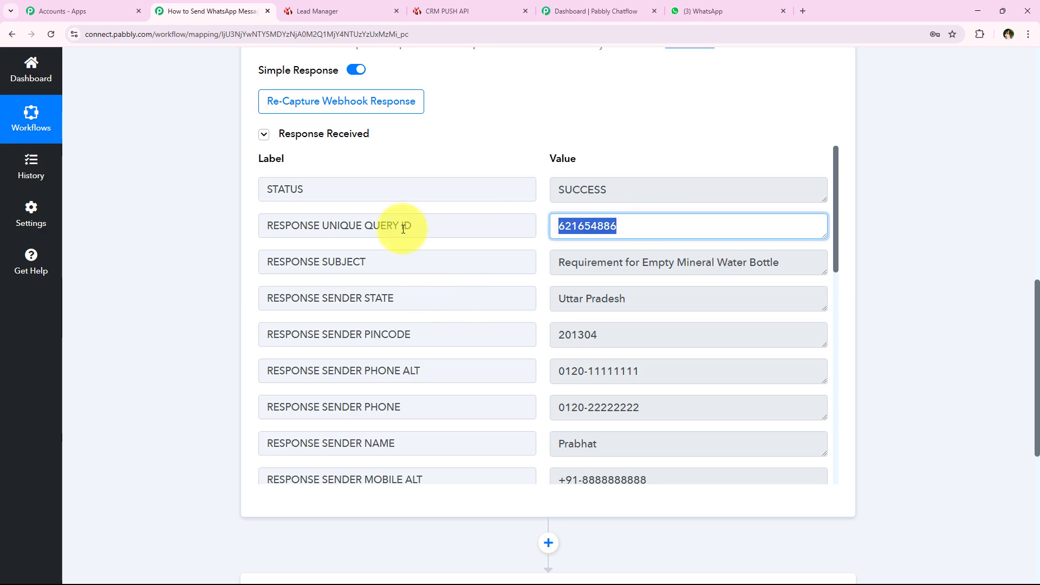
{"action": "left_click_drag", "start_coordinate": [639, 190], "coordinate": [437, 174]}
{"action": "left_click", "coordinate": [111, 290]}
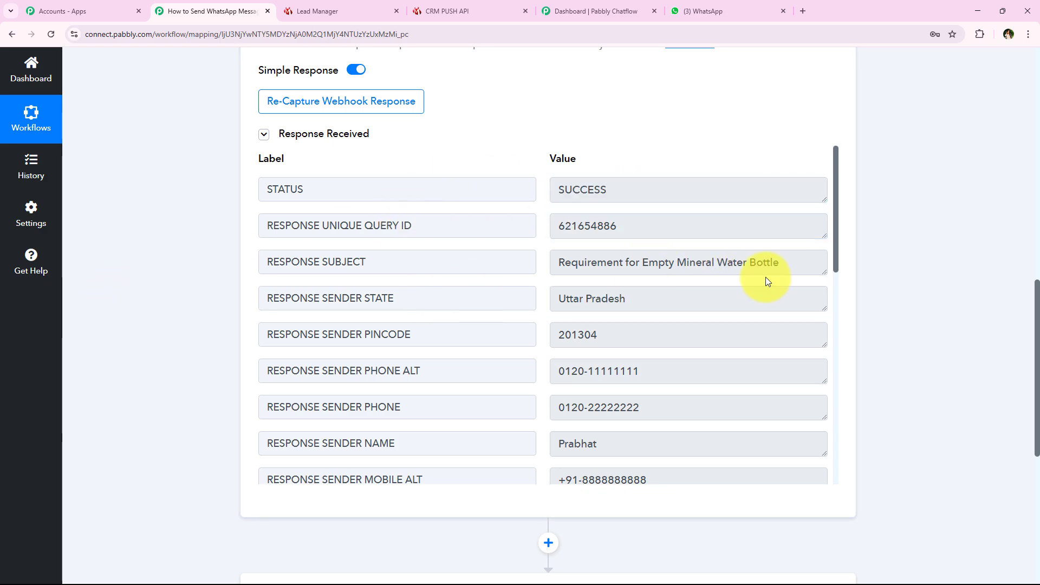
Read the lead's requirement subject and query message, then collapse the IndiaMART trigger step.
{"action": "left_click_drag", "start_coordinate": [783, 266], "coordinate": [410, 265]}
{"action": "mouse_move", "coordinate": [826, 273]}
{"action": "left_mouse_down"}
{"action": "mouse_move", "coordinate": [827, 316]}
{"action": "mouse_move", "coordinate": [827, 273]}
{"action": "left_mouse_up"}
{"action": "left_click", "coordinate": [869, 263]}
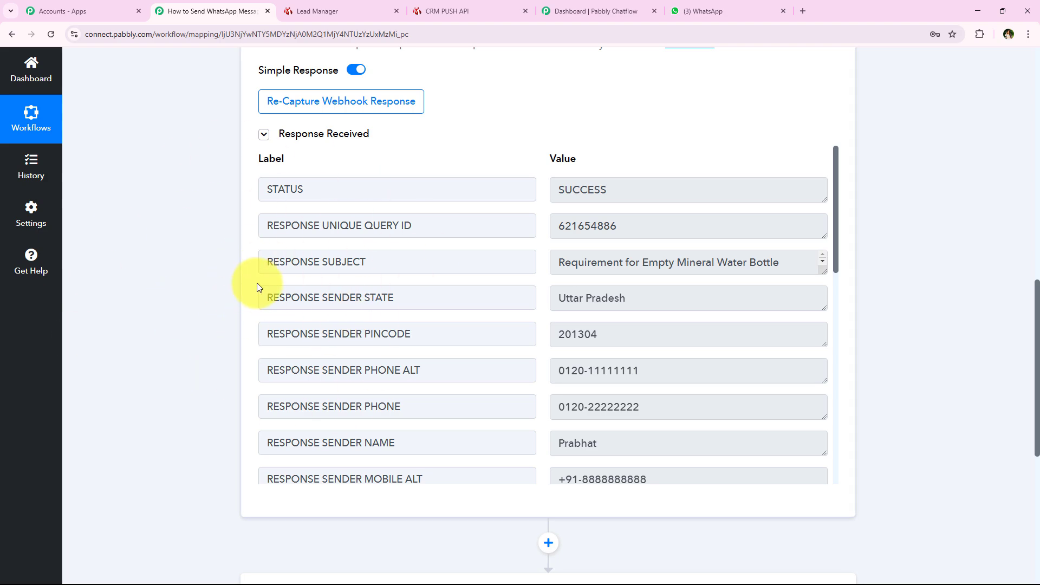
{"action": "triple_click", "coordinate": [585, 262]}
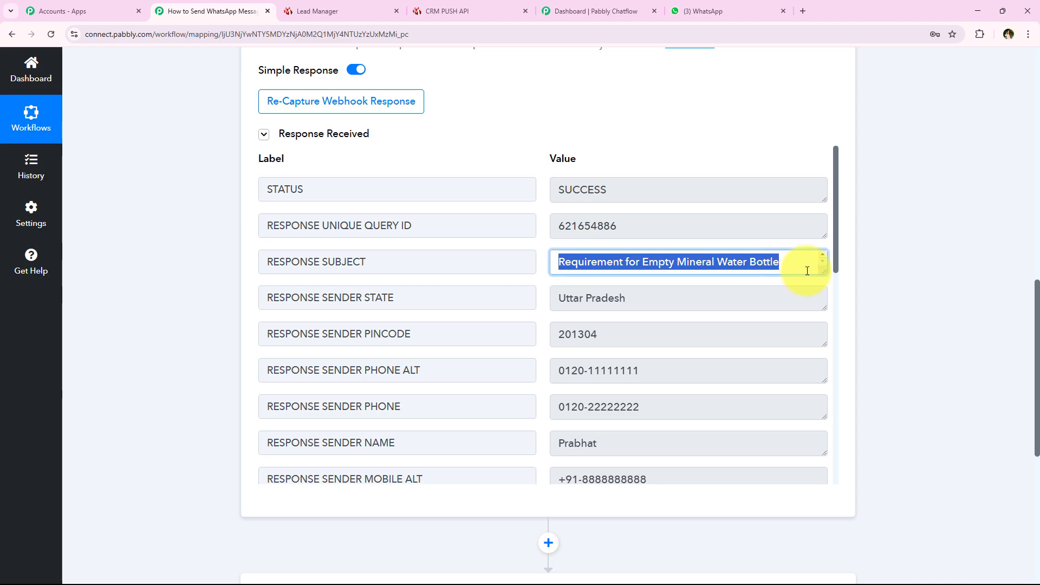
{"action": "left_click", "coordinate": [880, 310]}
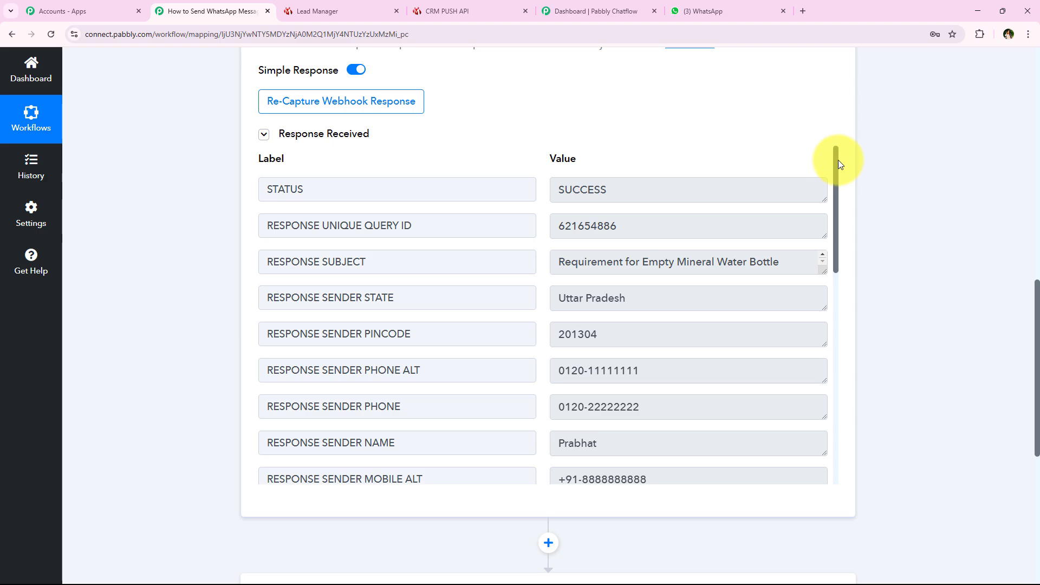
{"action": "left_click_drag", "start_coordinate": [837, 161], "coordinate": [859, 569]}
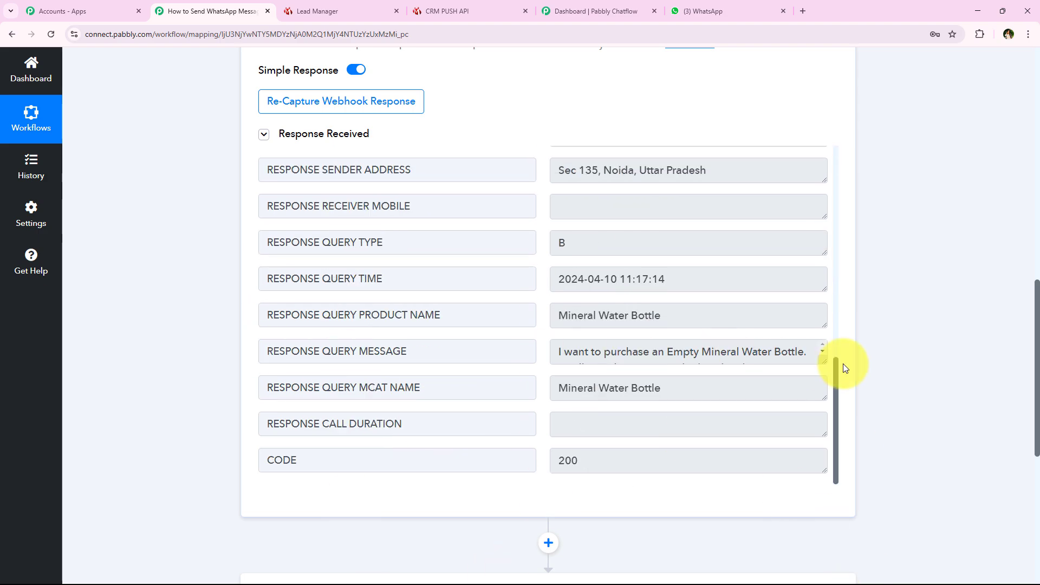
{"action": "mouse_move", "coordinate": [824, 357]}
{"action": "left_mouse_down"}
{"action": "mouse_move", "coordinate": [829, 395]}
{"action": "mouse_move", "coordinate": [807, 353]}
{"action": "left_mouse_up"}
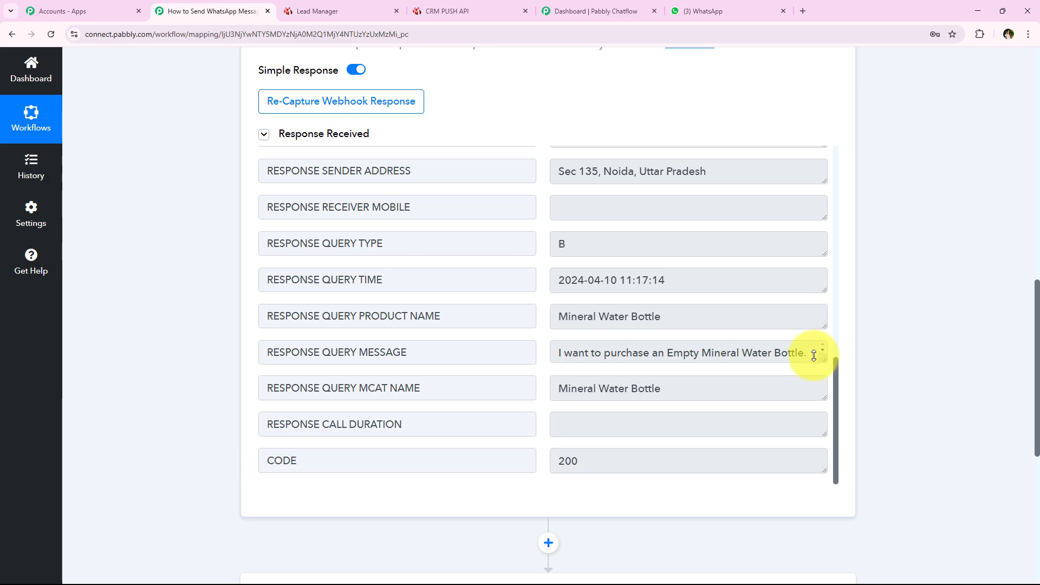
{"action": "scroll", "coordinate": [172, 308], "scroll_direction": "up", "scroll_amount": 15}
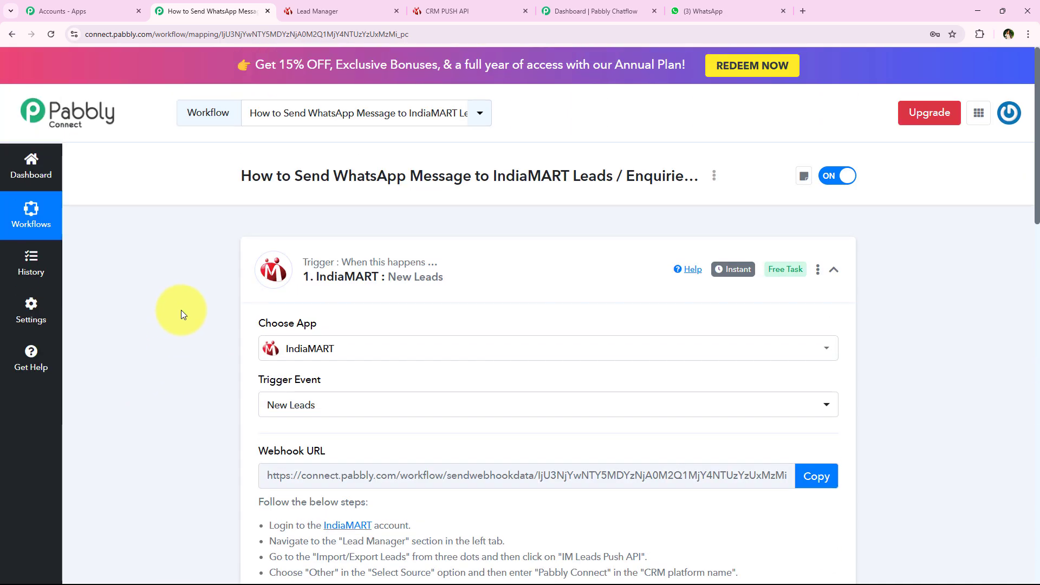
{"action": "left_click", "coordinate": [462, 276]}
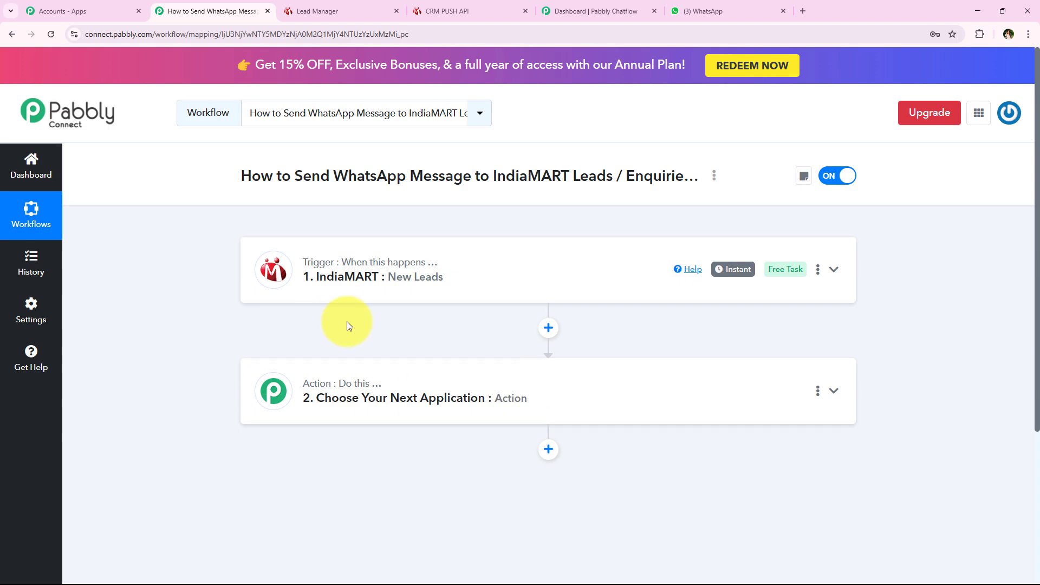
Search 'Pabbly Ch' and choose Pabbly Chatflow as the action app, then view the Chatflow dashboard.
{"action": "left_click_drag", "start_coordinate": [295, 174], "coordinate": [682, 173]}
{"action": "left_click", "coordinate": [166, 316]}
{"action": "left_click", "coordinate": [388, 367]}
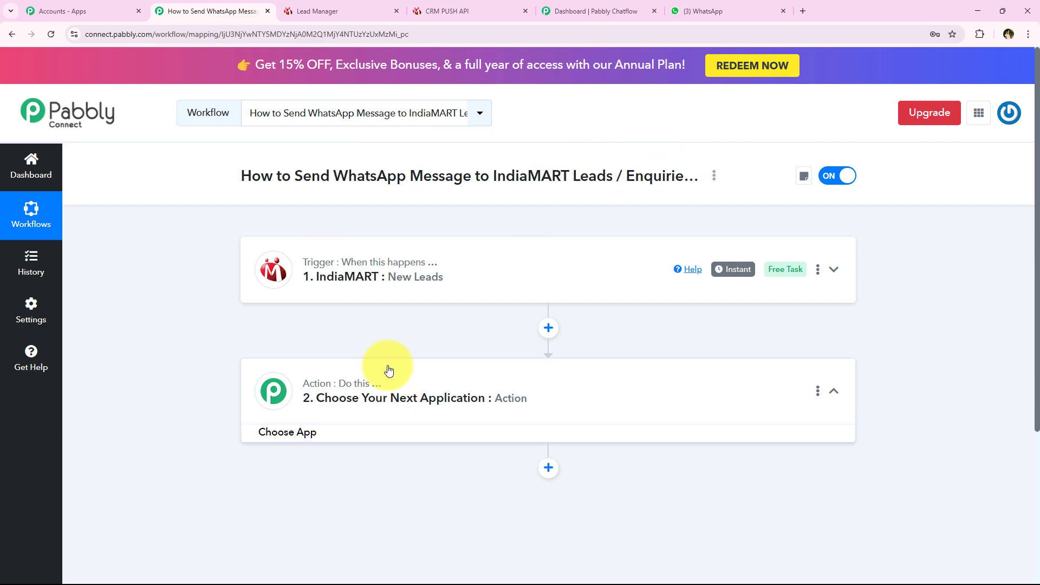
{"action": "scroll", "coordinate": [393, 322], "scroll_direction": "down", "scroll_amount": 3}
{"action": "left_click", "coordinate": [385, 287]}
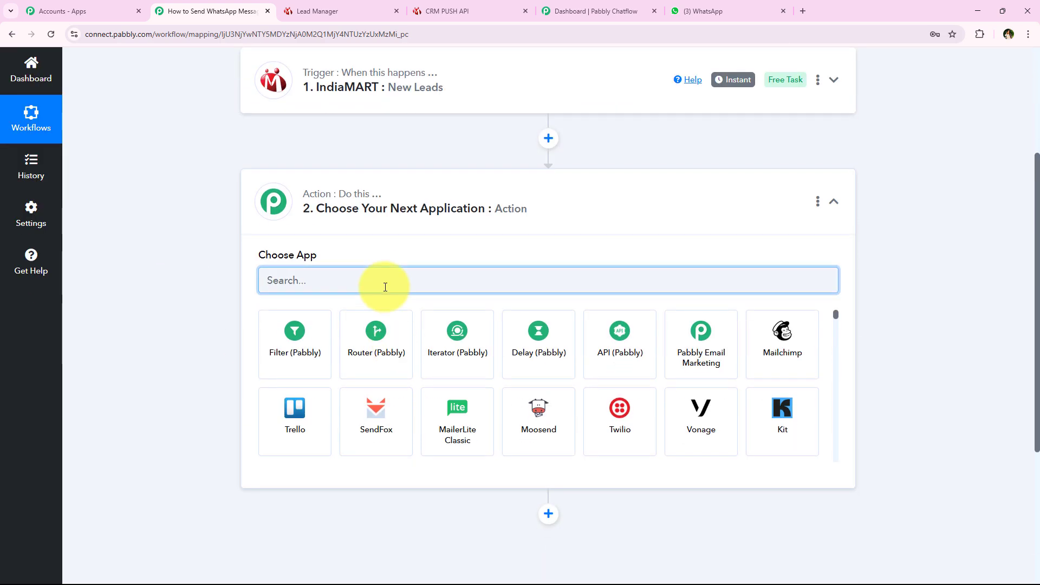
{"action": "type", "text": "Pabbly"}
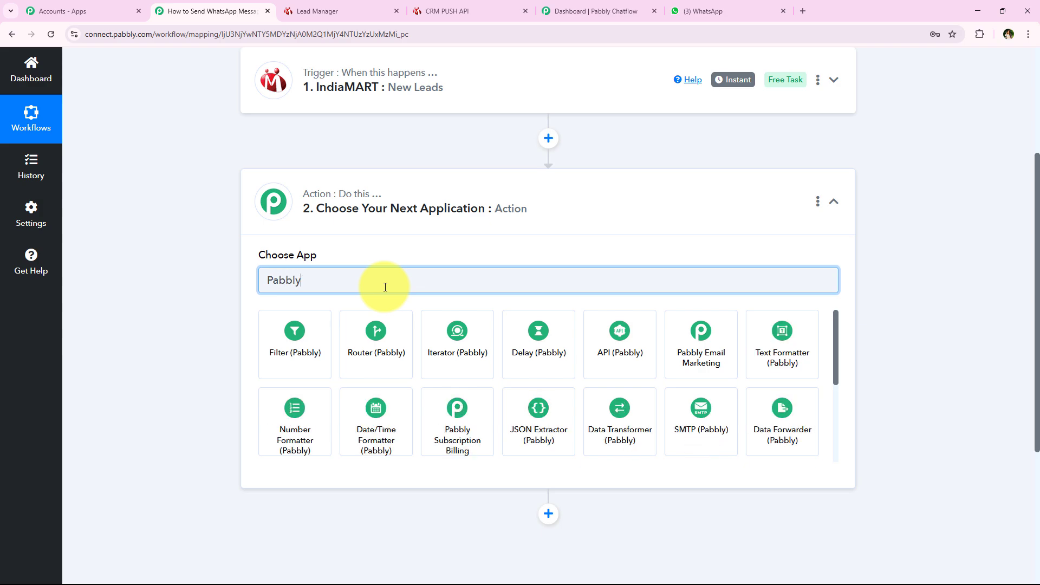
{"action": "type", "text": " Chat"}
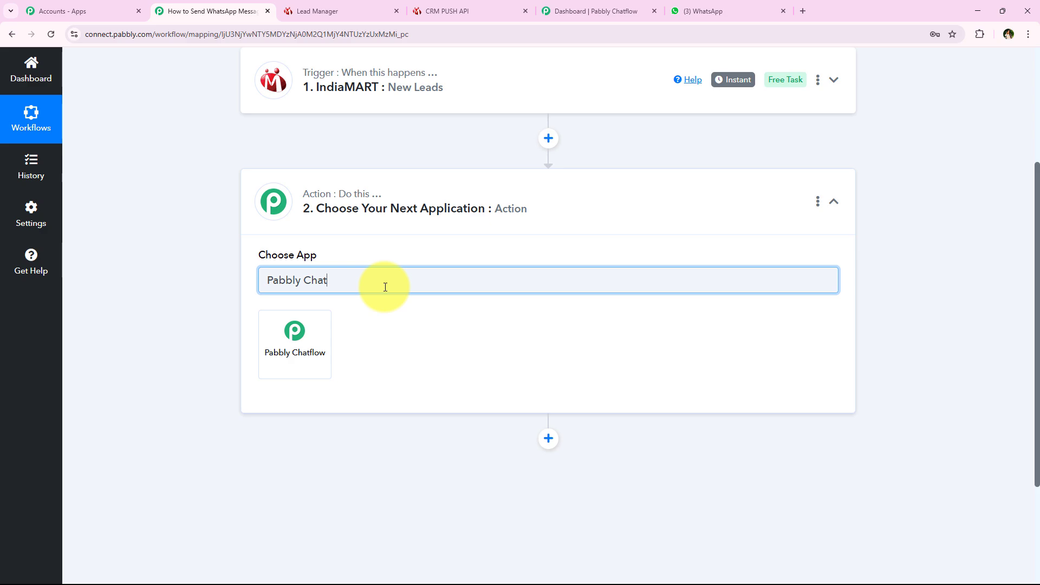
{"action": "left_click", "coordinate": [330, 342]}
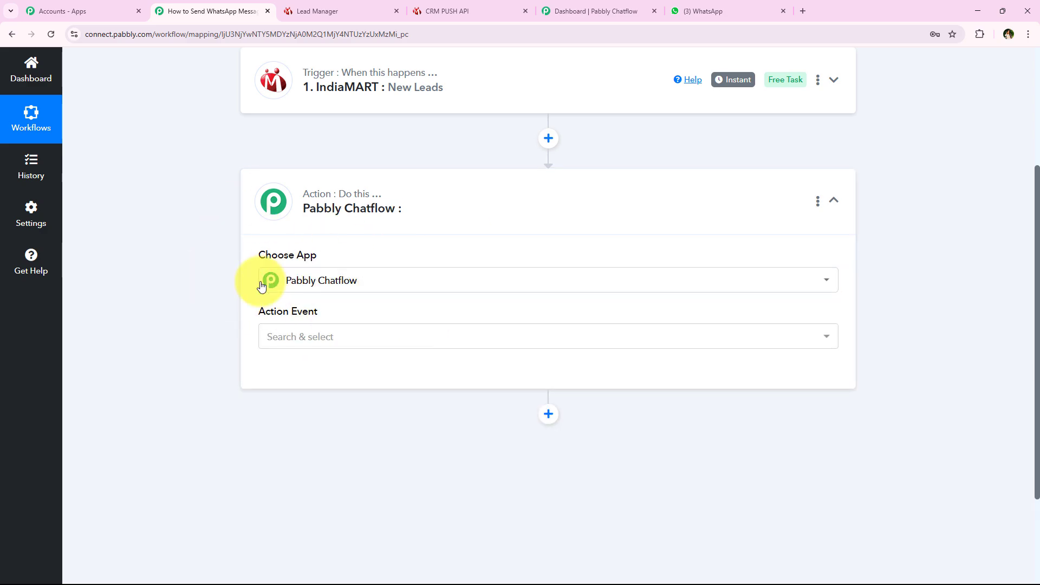
{"action": "left_click", "coordinate": [567, 18]}
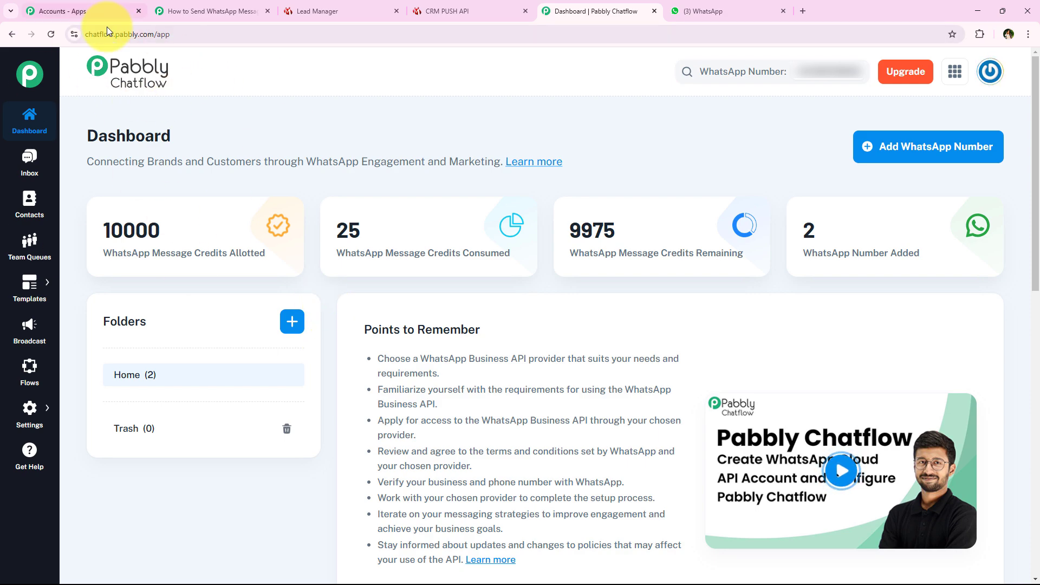
Return from WhatsApp Web to the Pabbly Connect workflow's Chatflow action step.
{"action": "left_click", "coordinate": [674, 11]}
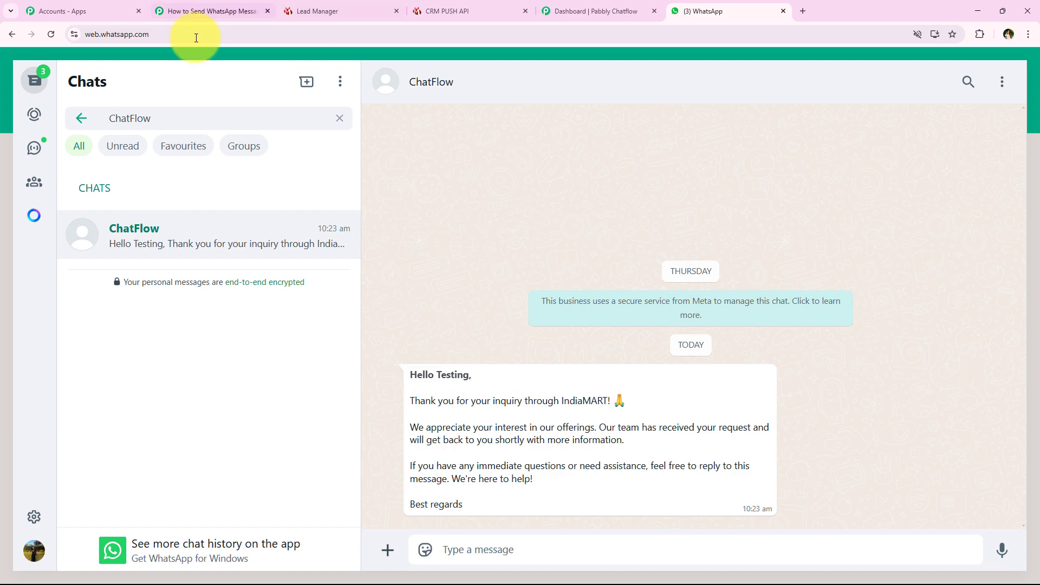
{"action": "left_click", "coordinate": [203, 11]}
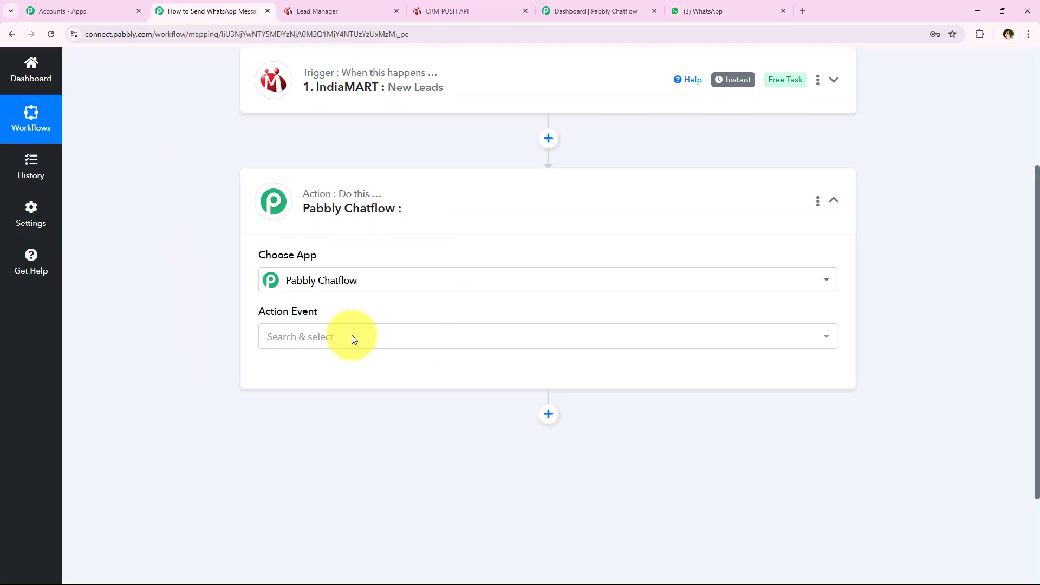
{"action": "left_click", "coordinate": [594, 9]}
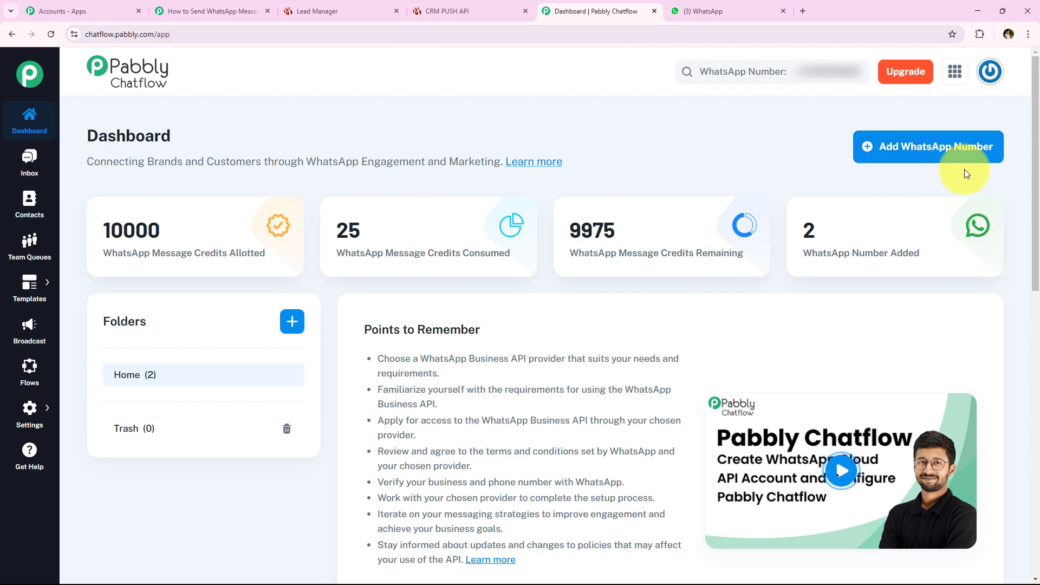
{"action": "left_click", "coordinate": [918, 167]}
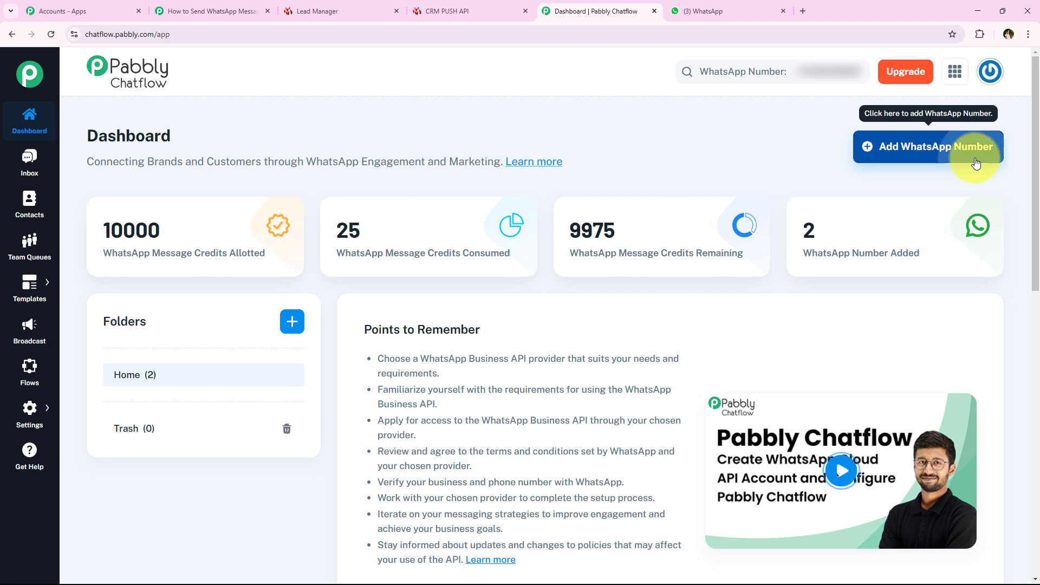
{"action": "left_click", "coordinate": [347, 211]}
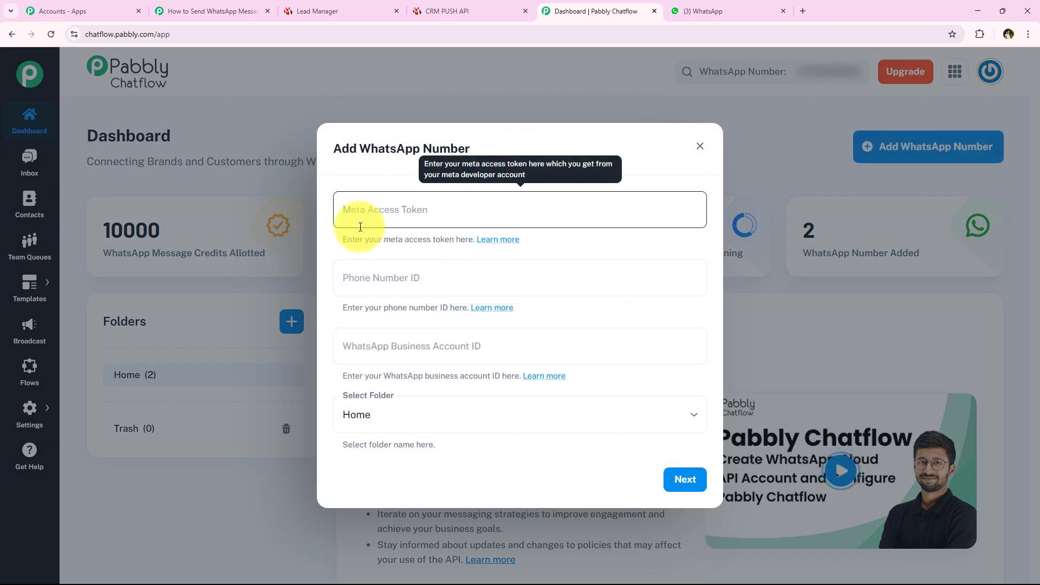
{"action": "left_click", "coordinate": [368, 270]}
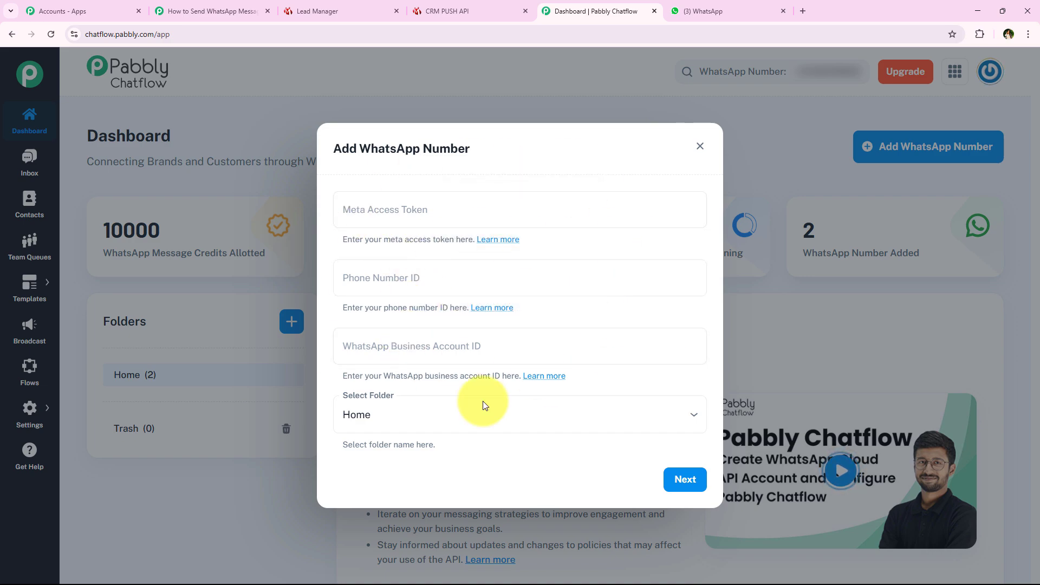
{"action": "left_click", "coordinate": [702, 151]}
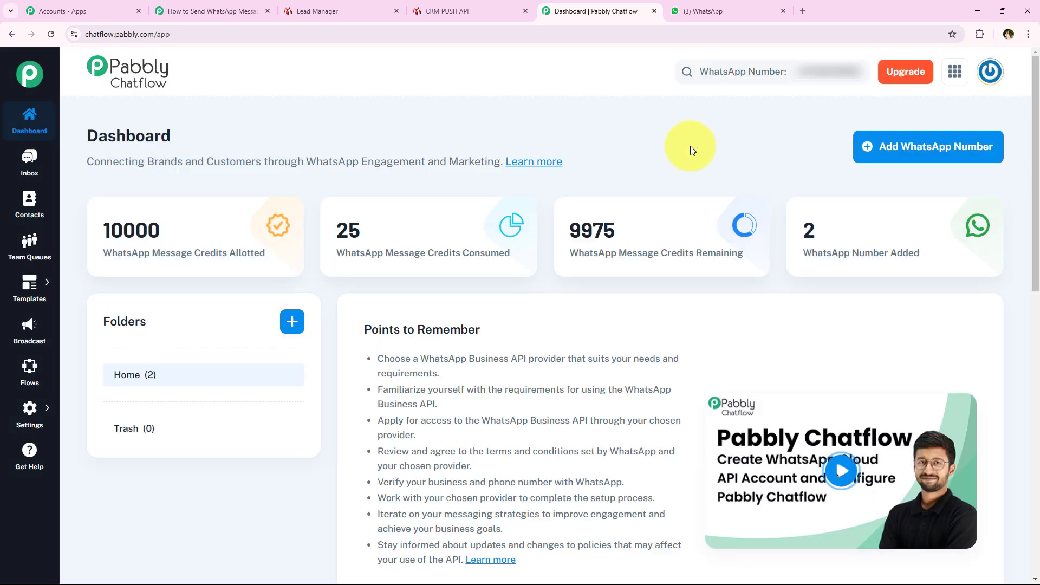
{"action": "scroll", "coordinate": [442, 337], "scroll_direction": "down", "scroll_amount": 2}
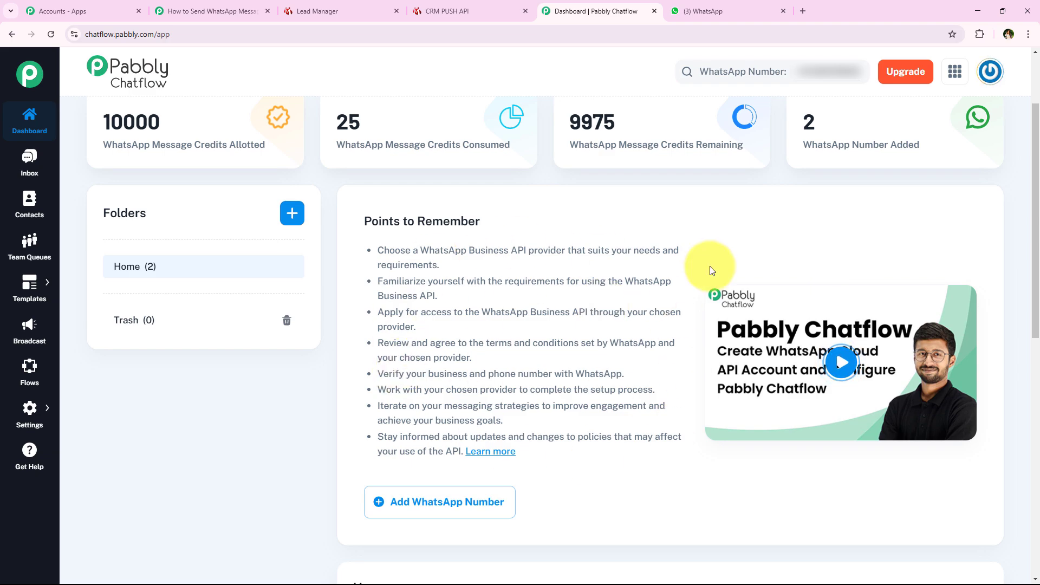
{"action": "left_click", "coordinate": [838, 354]}
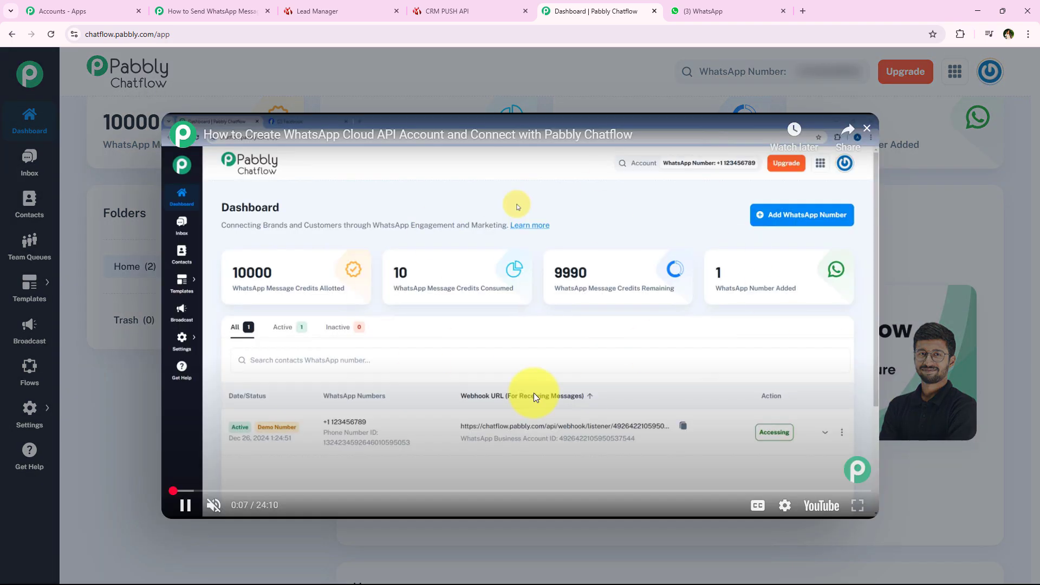
{"action": "left_click", "coordinate": [867, 128]}
{"action": "scroll", "coordinate": [223, 385], "scroll_direction": "up", "scroll_amount": 2}
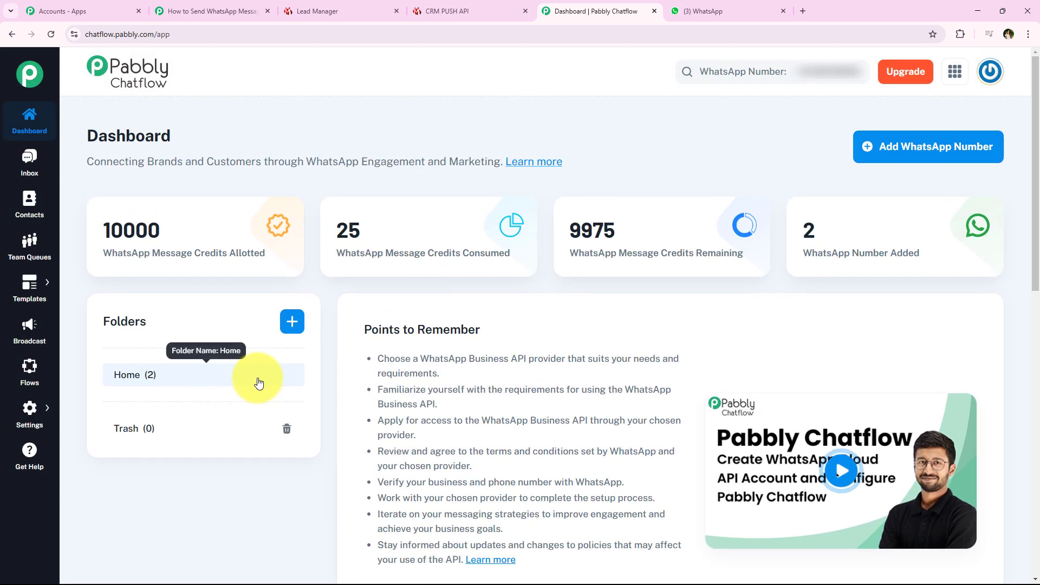
{"action": "left_click", "coordinate": [166, 6]}
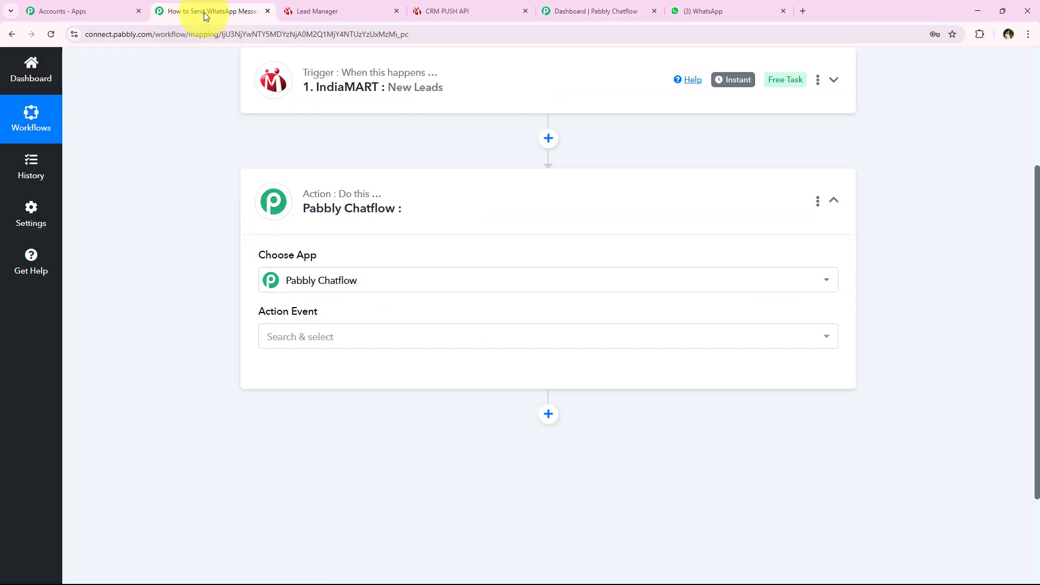
Set the Chatflow action event to Send Template Message.
{"action": "left_click_drag", "start_coordinate": [259, 309], "coordinate": [350, 341]}
{"action": "left_click", "coordinate": [351, 341]}
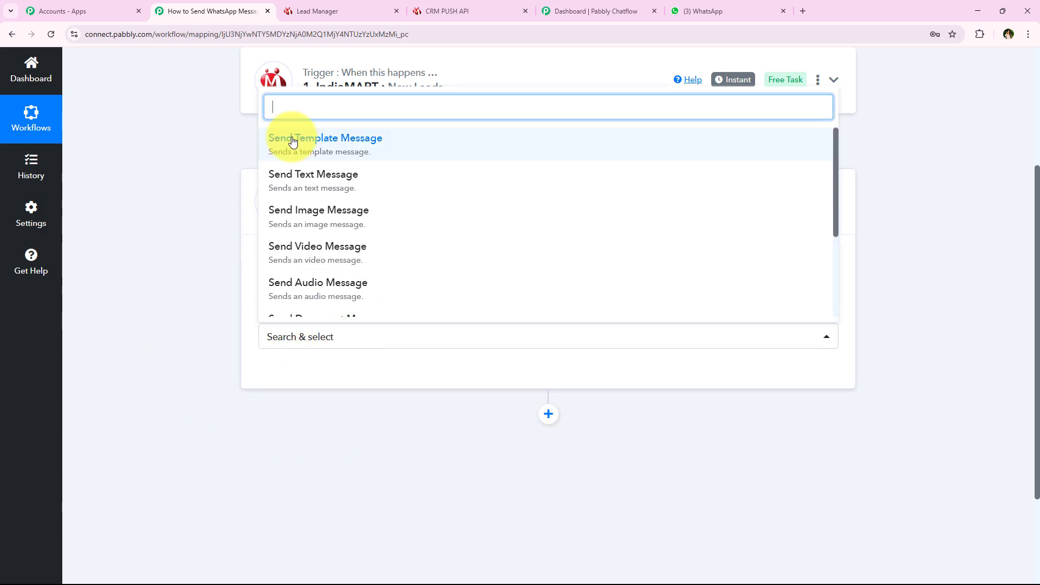
{"action": "left_click", "coordinate": [550, 141]}
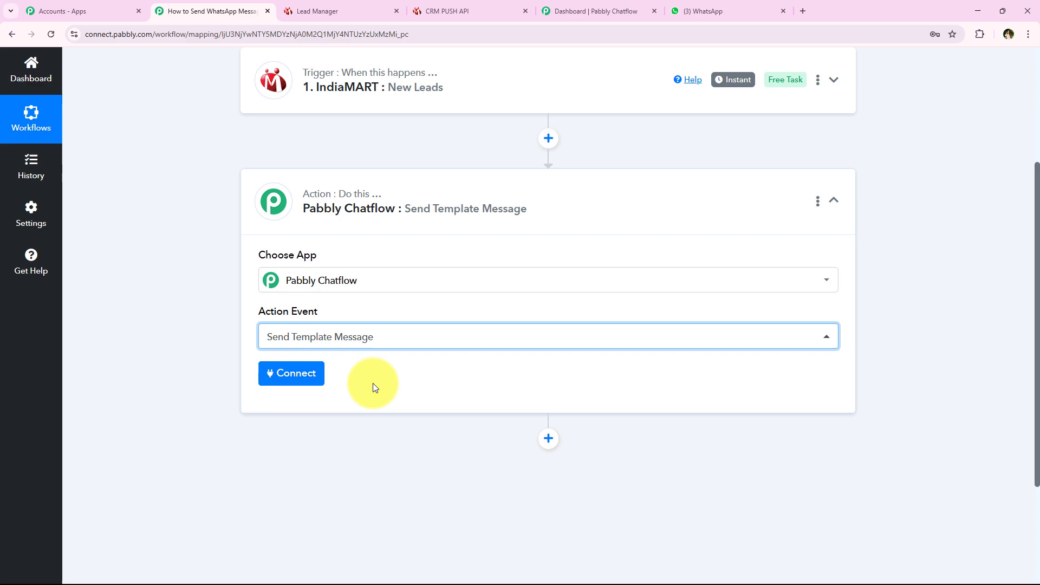
Start a new Pabbly Chatflow connection and review the instructions for finding its API token.
{"action": "left_click", "coordinate": [303, 389]}
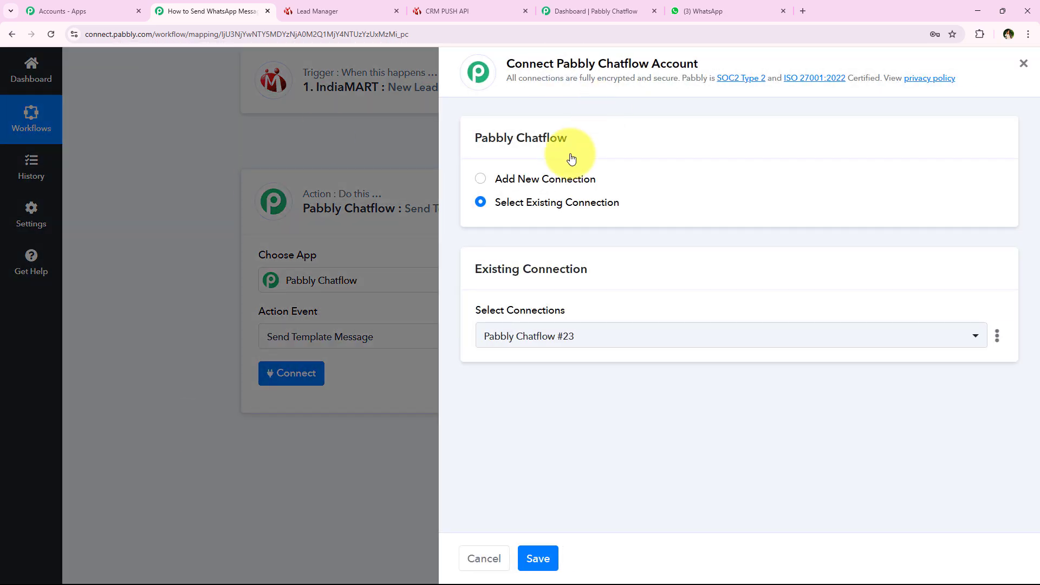
{"action": "left_click", "coordinate": [514, 178]}
{"action": "left_click", "coordinate": [491, 212]}
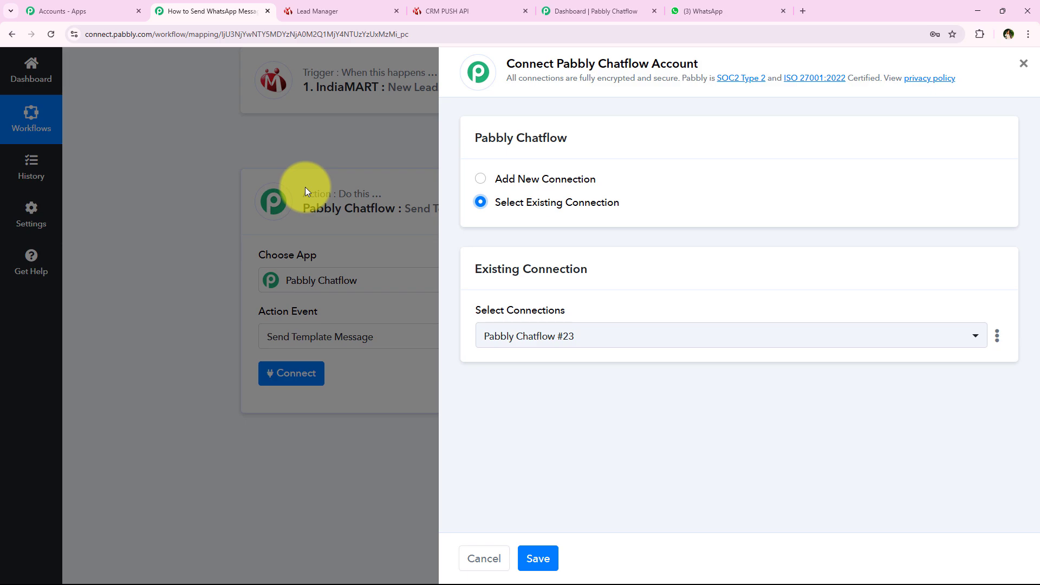
{"action": "left_click", "coordinate": [506, 209]}
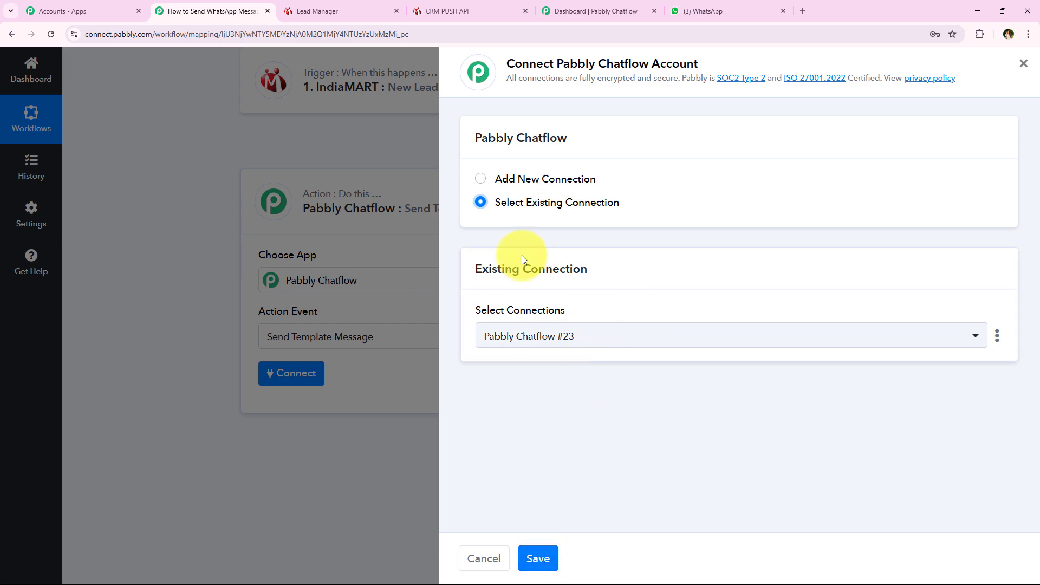
{"action": "left_click", "coordinate": [529, 179]}
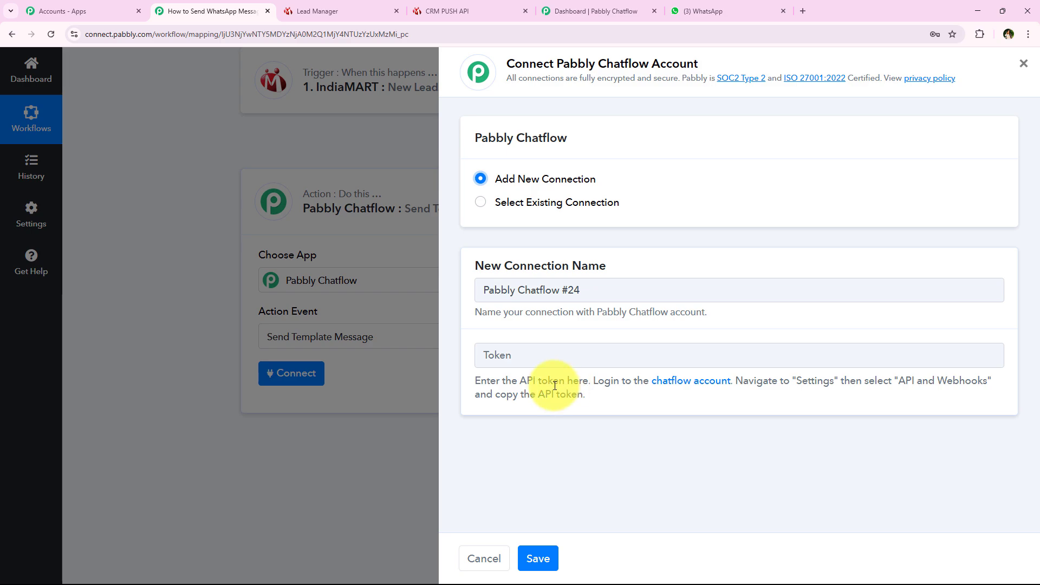
{"action": "left_click_drag", "start_coordinate": [480, 380], "coordinate": [609, 398]}
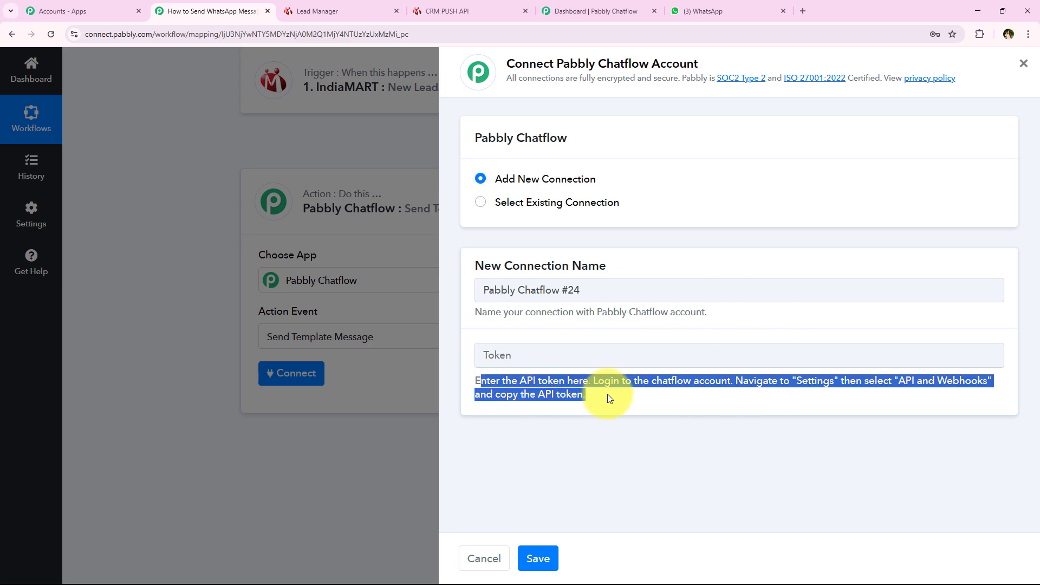
{"action": "left_click", "coordinate": [614, 407]}
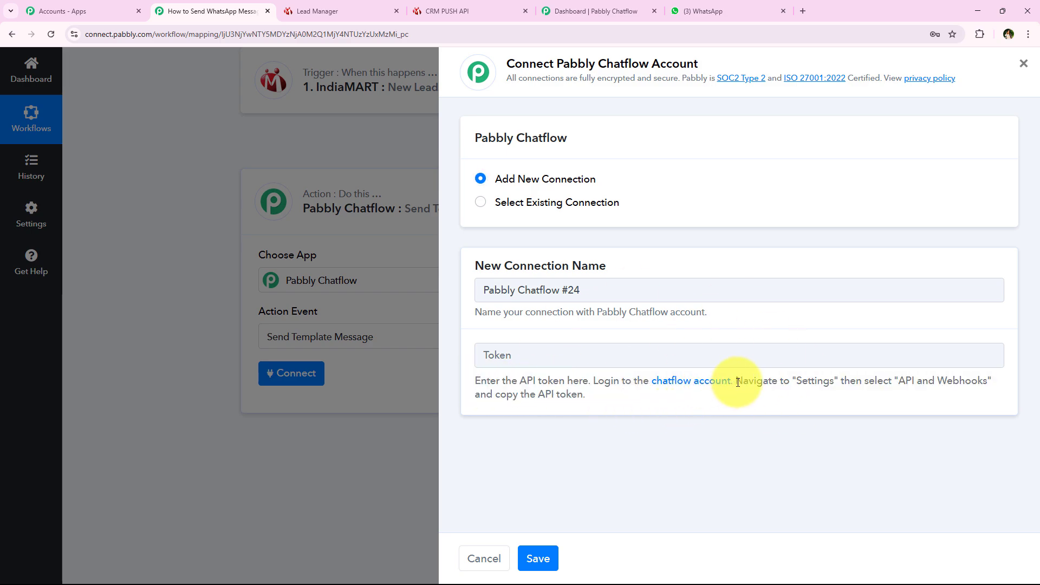
{"action": "left_click_drag", "start_coordinate": [737, 382], "coordinate": [923, 393]}
{"action": "left_click", "coordinate": [503, 400]}
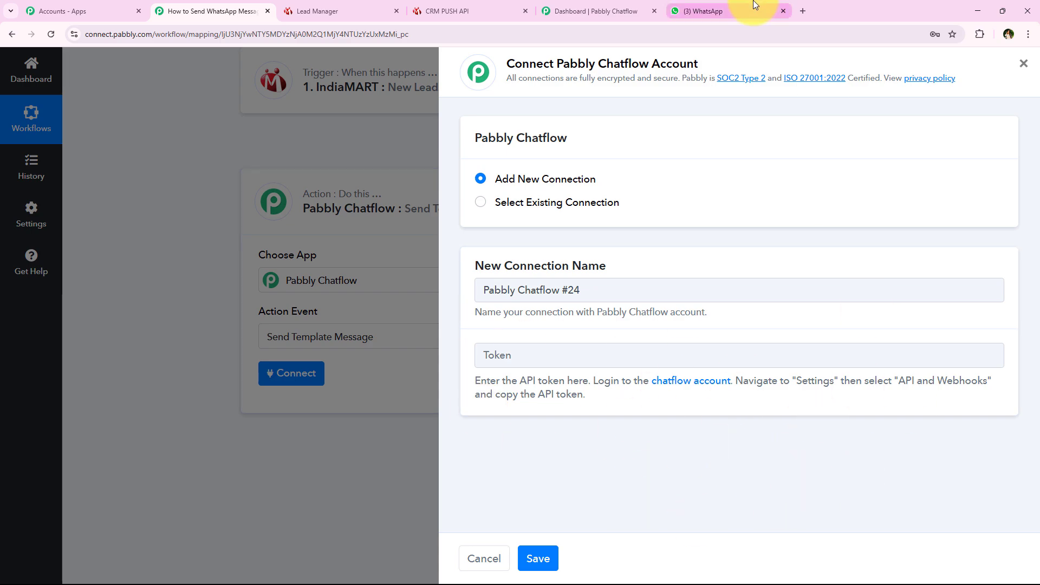
Generate a fresh API token in Chatflow's API & Webhooks settings and copy it for Connect.
{"action": "left_click", "coordinate": [631, 11]}
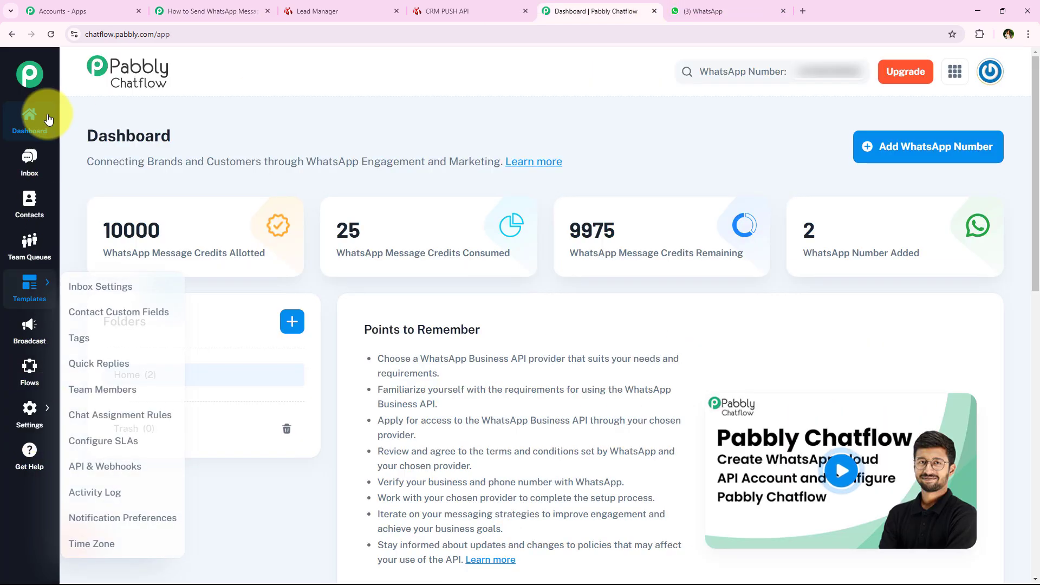
{"action": "mouse_move", "coordinate": [32, 409]}
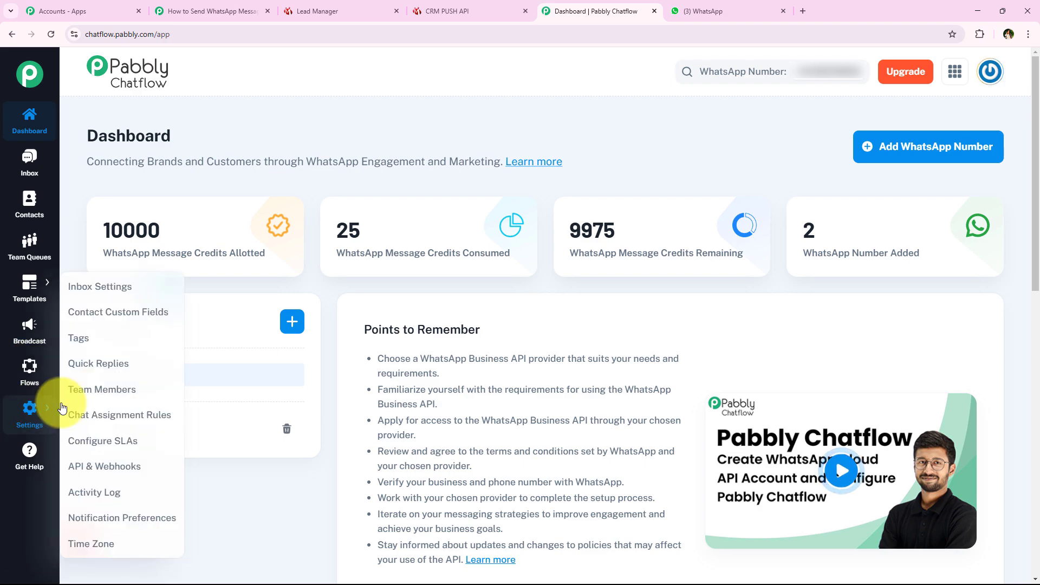
{"action": "left_click", "coordinate": [135, 473]}
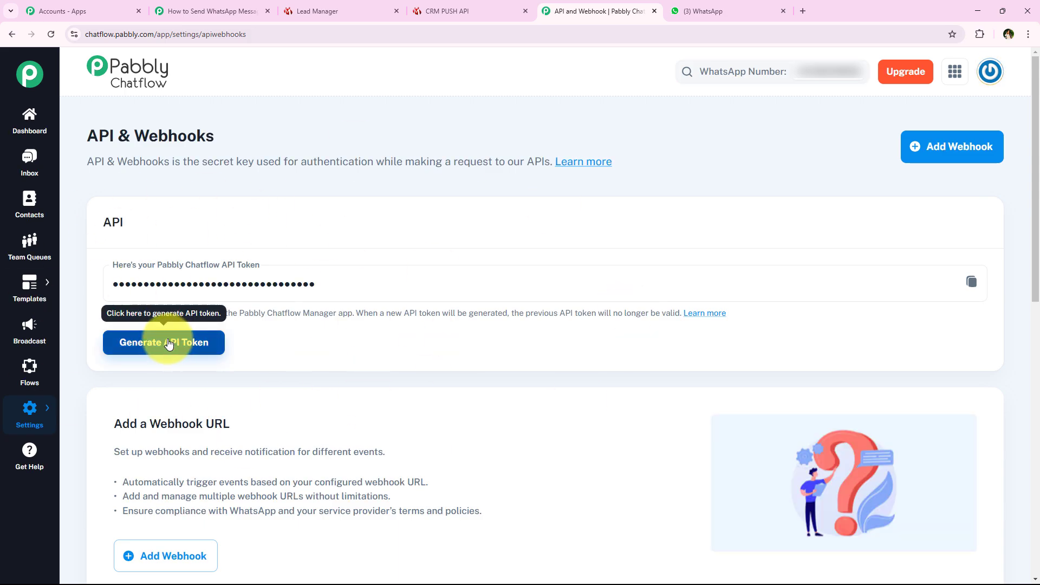
{"action": "left_click", "coordinate": [217, 345]}
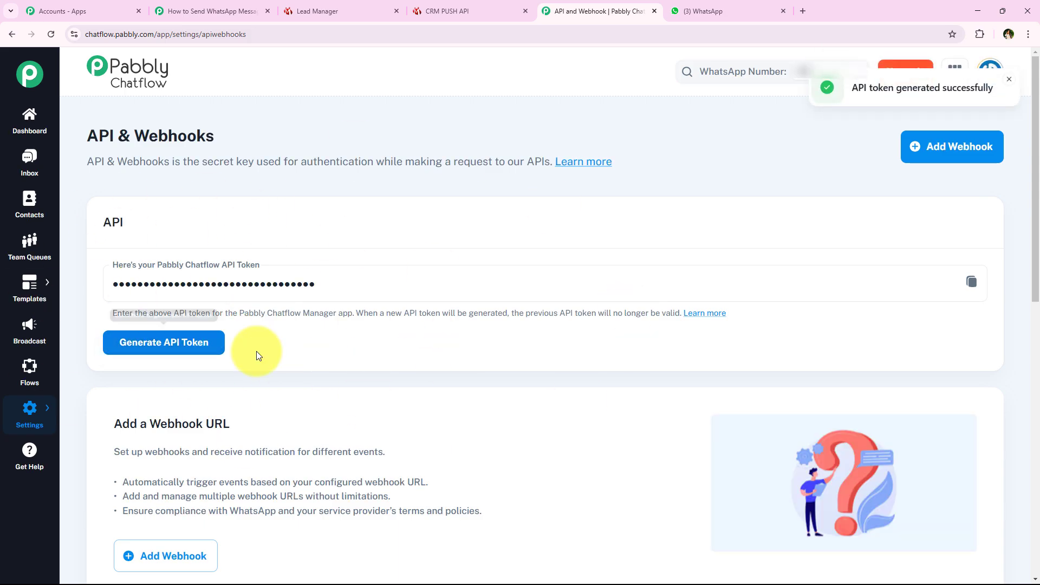
{"action": "left_click", "coordinate": [970, 284]}
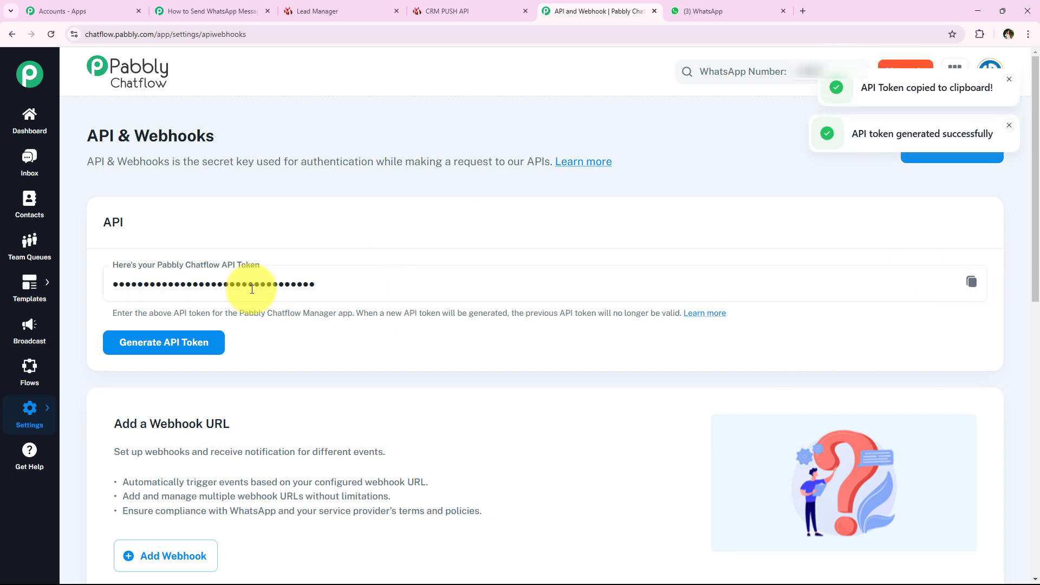
{"action": "left_click", "coordinate": [232, 5]}
{"action": "right_click", "coordinate": [529, 358]}
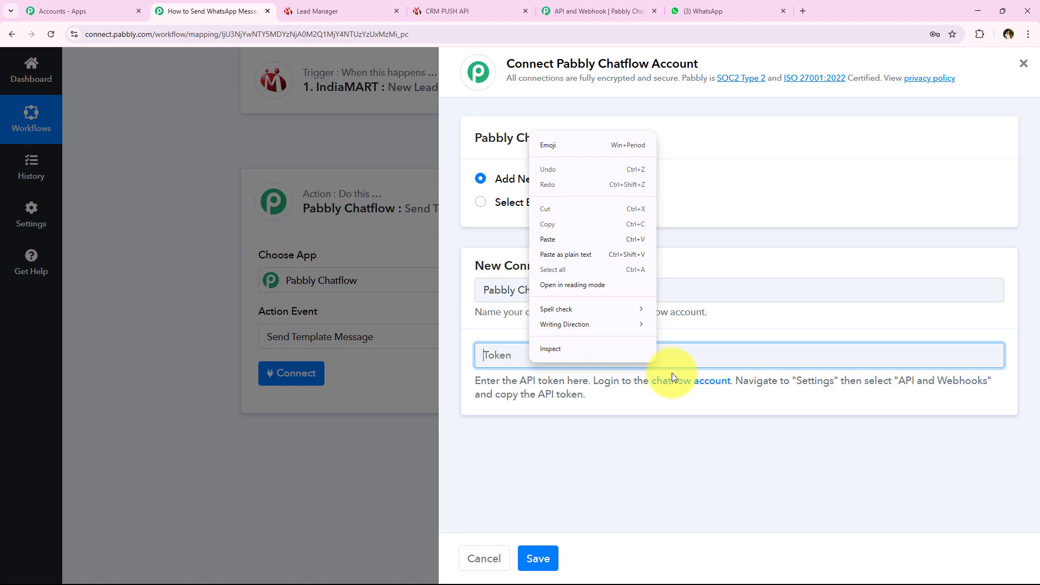
Paste the copied API token into the Token field to connect the Chatflow account.
{"action": "left_click", "coordinate": [596, 238]}
{"action": "left_click", "coordinate": [606, 447]}
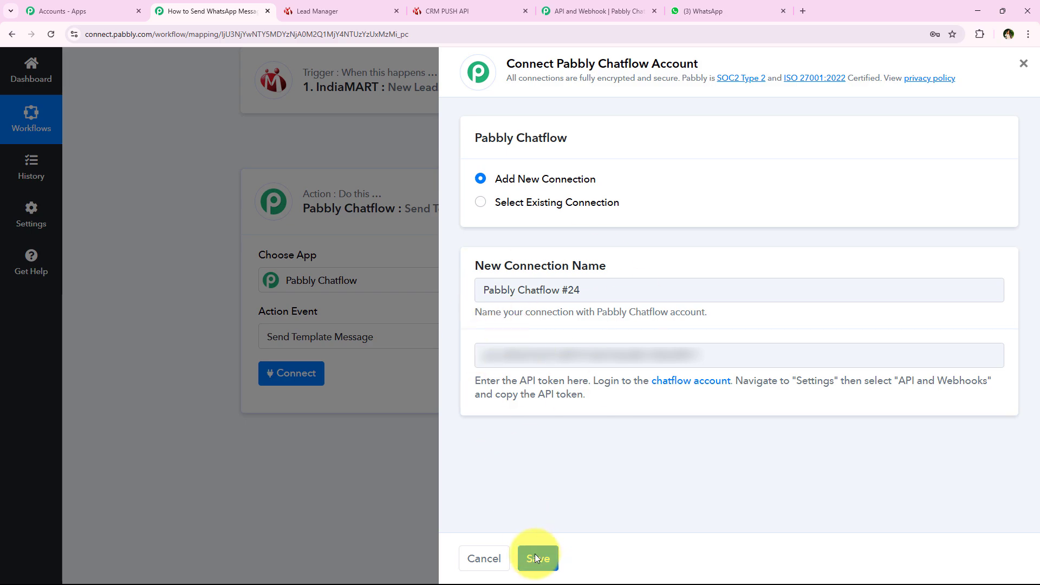
{"action": "scroll", "coordinate": [325, 417], "scroll_direction": "down", "scroll_amount": 1}
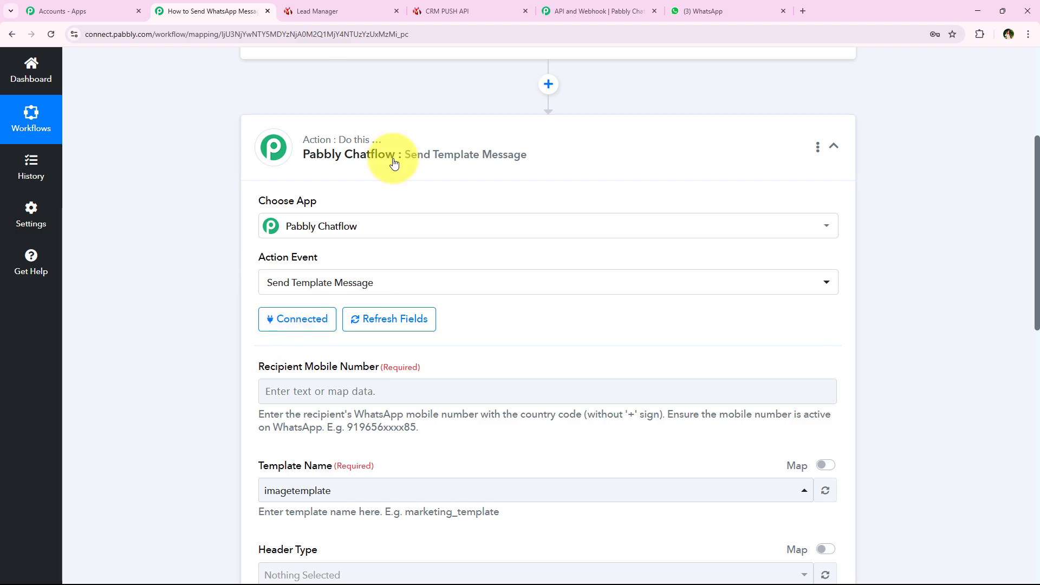
{"action": "scroll", "coordinate": [132, 320], "scroll_direction": "down", "scroll_amount": 3}
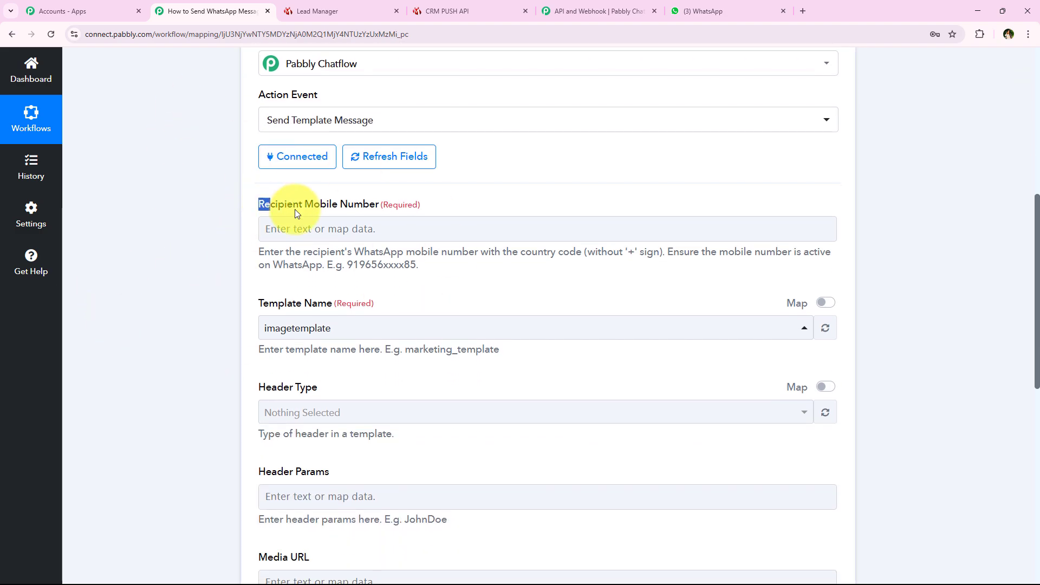
Review the Send Template Message fields, leaving Recipient Mobile Number empty and Template Name imagetemplate.
{"action": "left_click", "coordinate": [178, 236]}
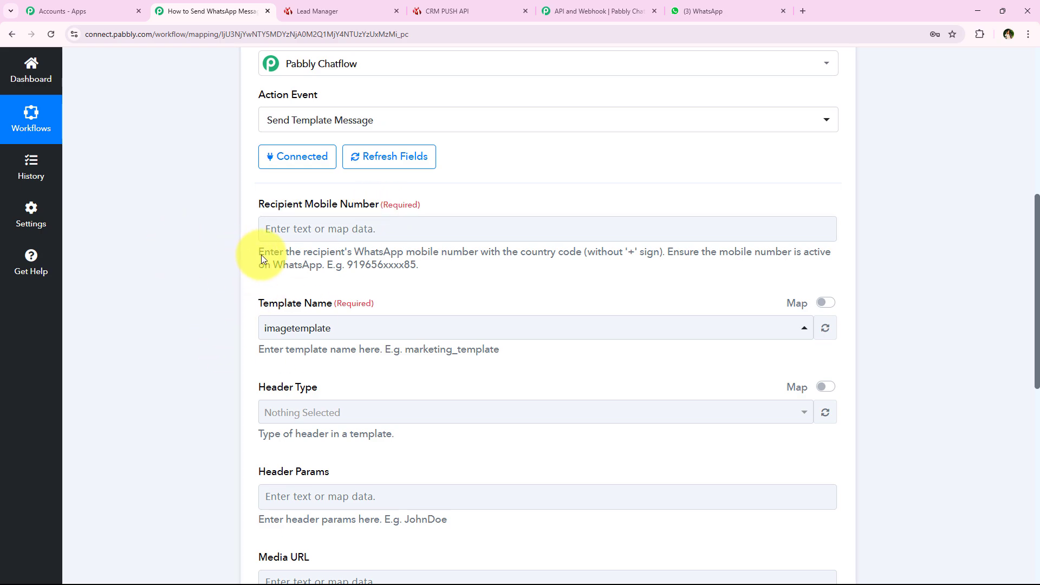
{"action": "left_click_drag", "start_coordinate": [261, 254], "coordinate": [577, 255]}
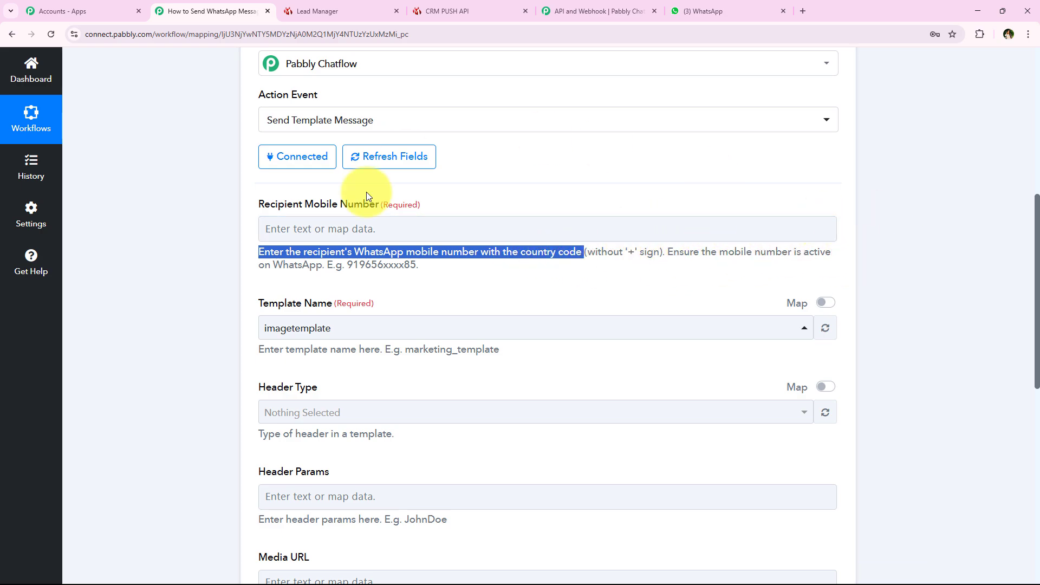
{"action": "scroll", "coordinate": [175, 404], "scroll_direction": "up", "scroll_amount": 3}
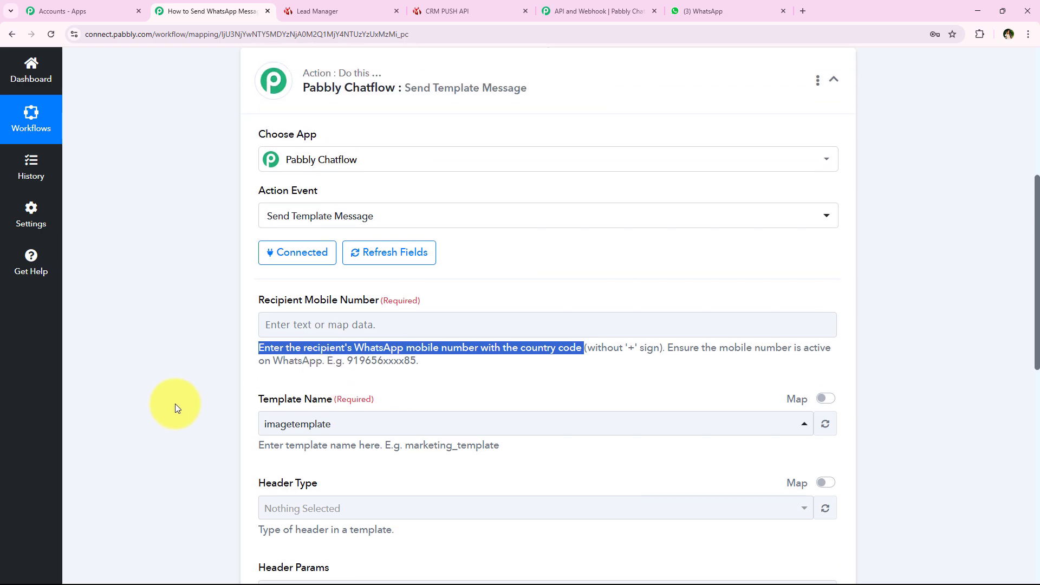
{"action": "left_click", "coordinate": [199, 341]}
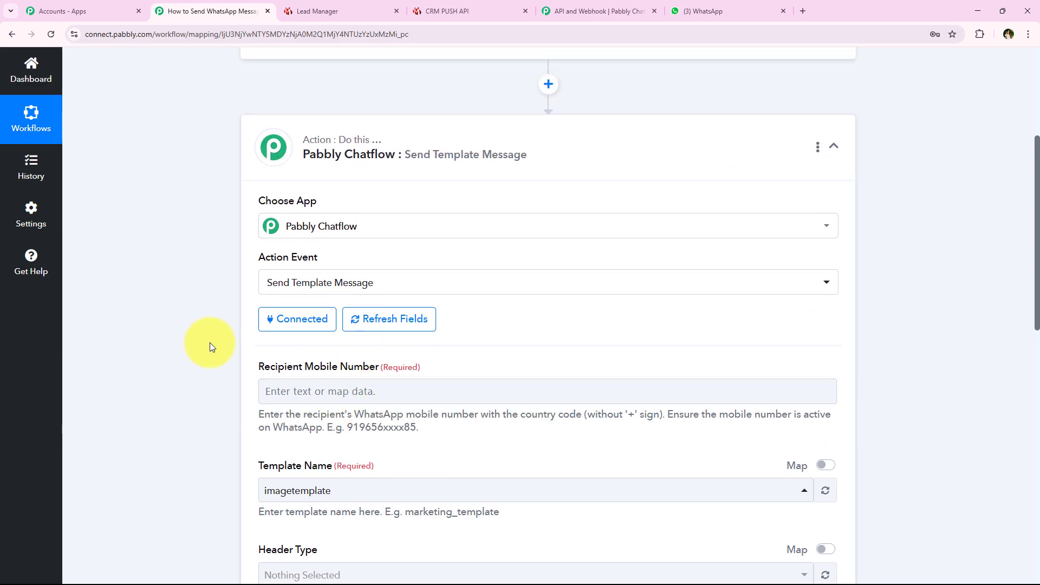
{"action": "scroll", "coordinate": [210, 381], "scroll_direction": "down", "scroll_amount": 2}
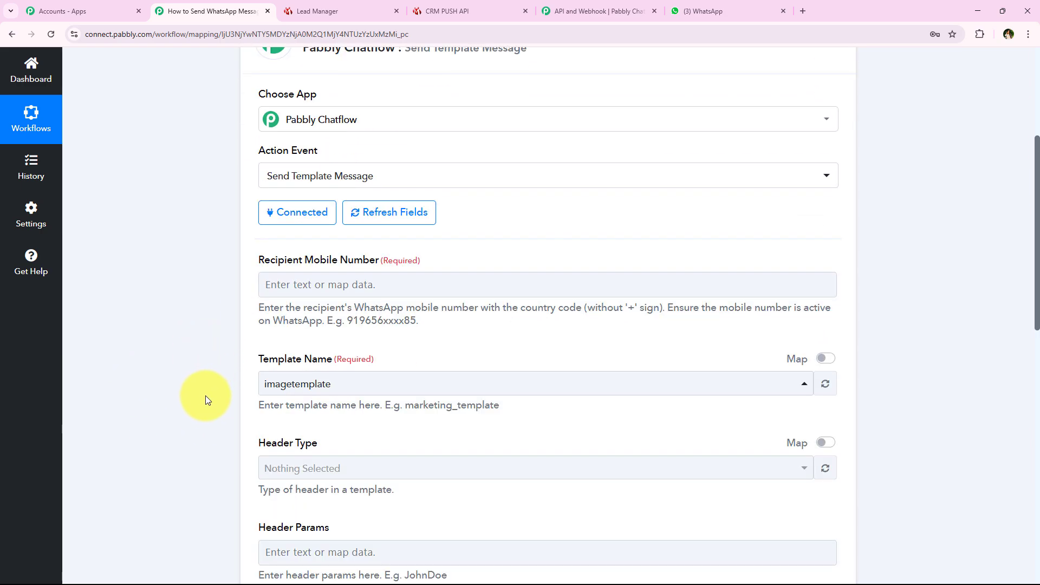
{"action": "left_click", "coordinate": [303, 290]}
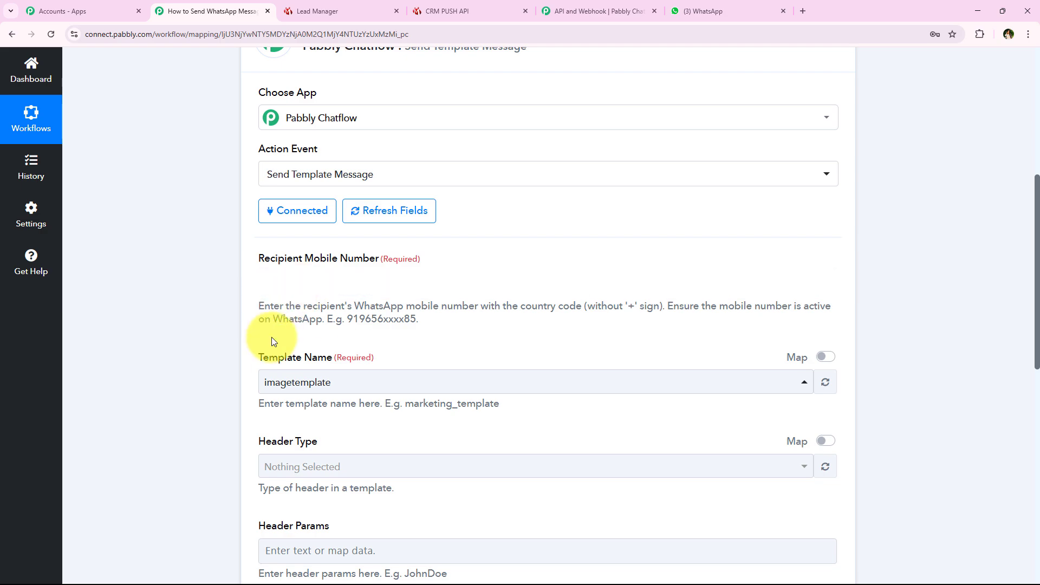
{"action": "left_click", "coordinate": [466, 294]}
{"action": "scroll", "coordinate": [242, 301], "scroll_direction": "down", "scroll_amount": 1}
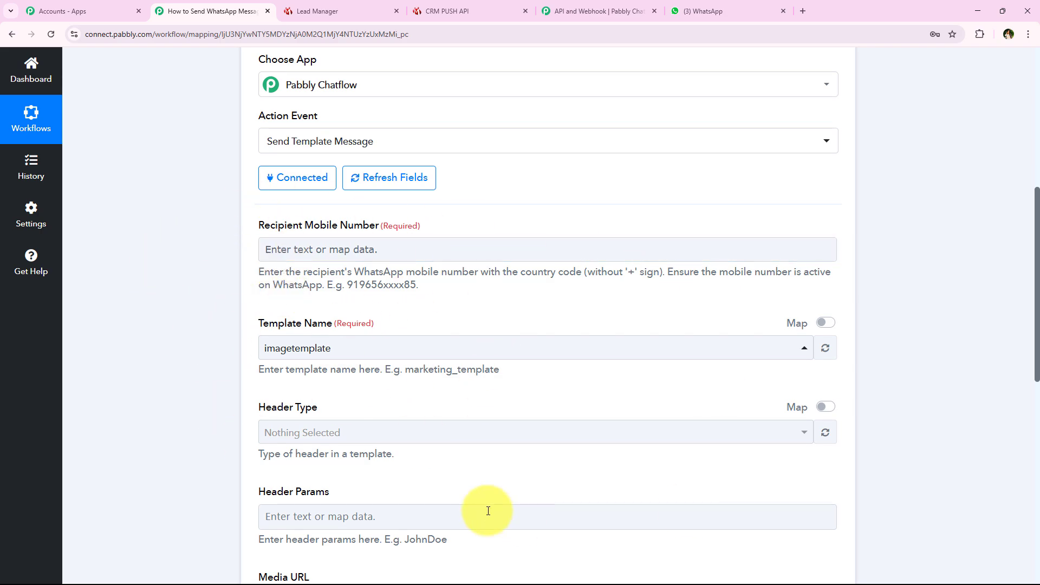
Map the IndiaMART lead's RESPONSE SENDER MOBILE into Recipient Mobile Number, noting it must omit the plus sign.
{"action": "left_click", "coordinate": [317, 258]}
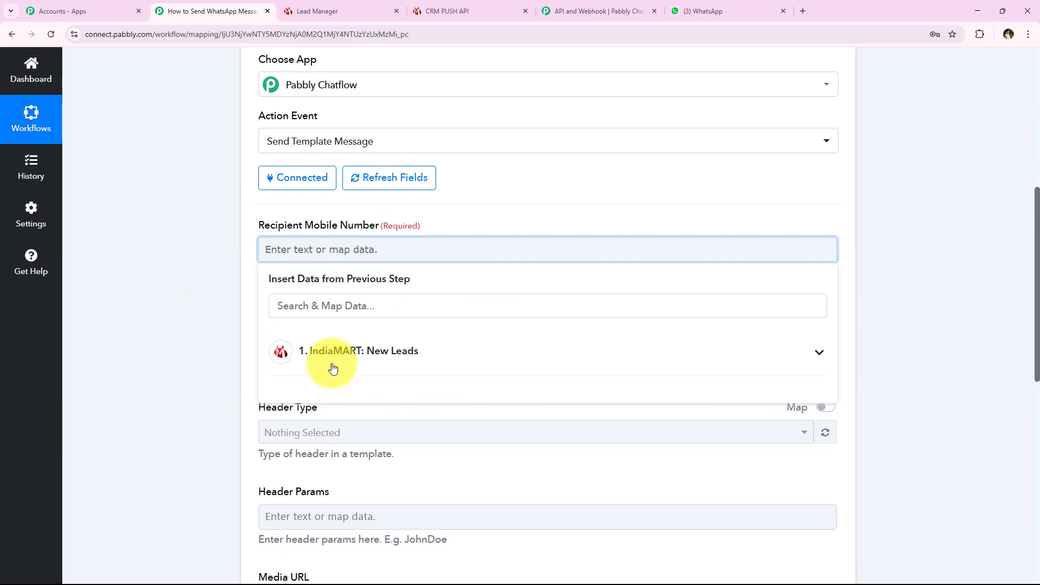
{"action": "left_click", "coordinate": [360, 369]}
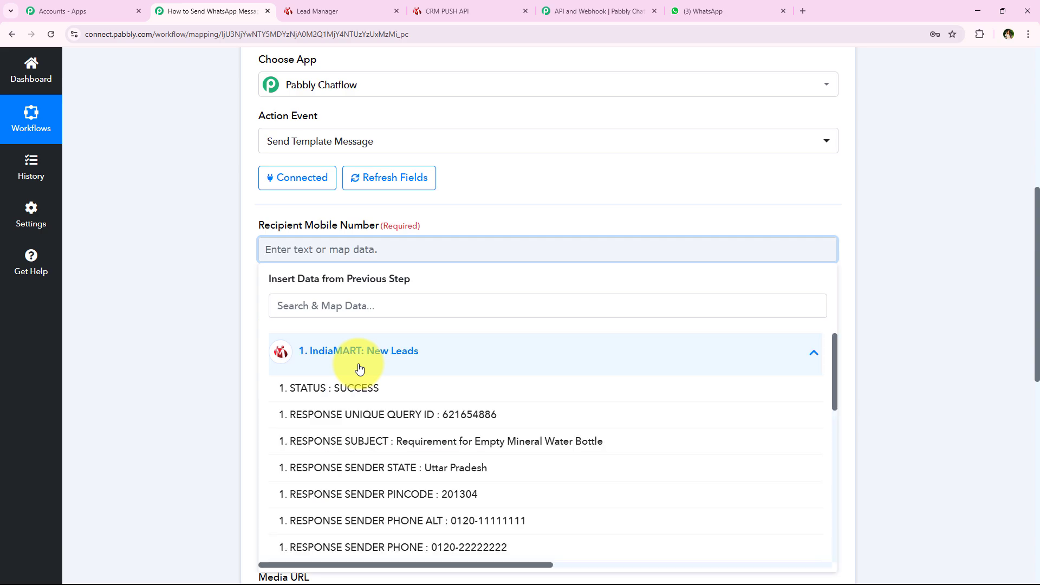
{"action": "left_click", "coordinate": [359, 369]}
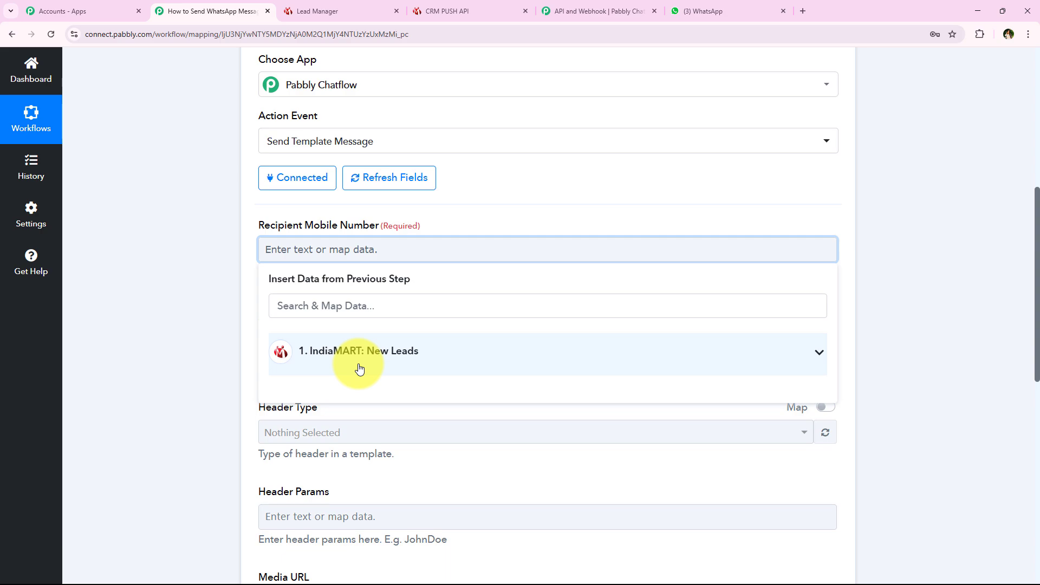
{"action": "left_click", "coordinate": [359, 368]}
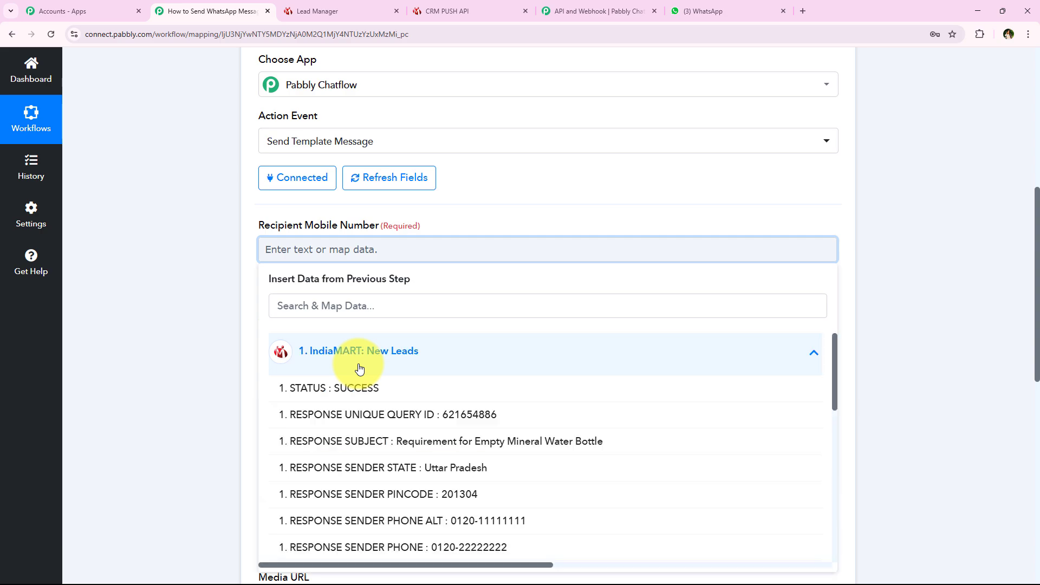
{"action": "left_click", "coordinate": [291, 301]}
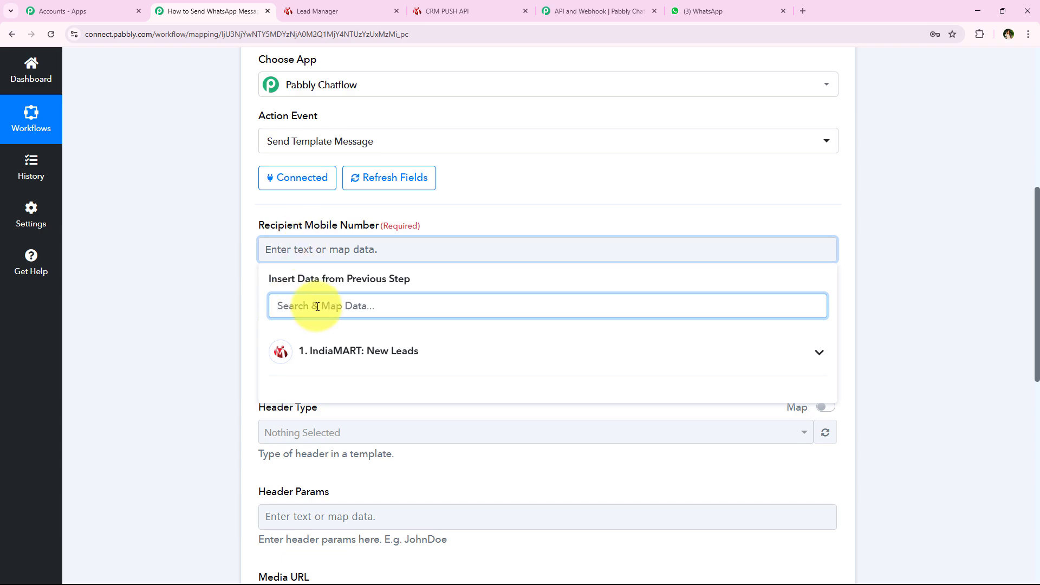
{"action": "type", "text": "M"}
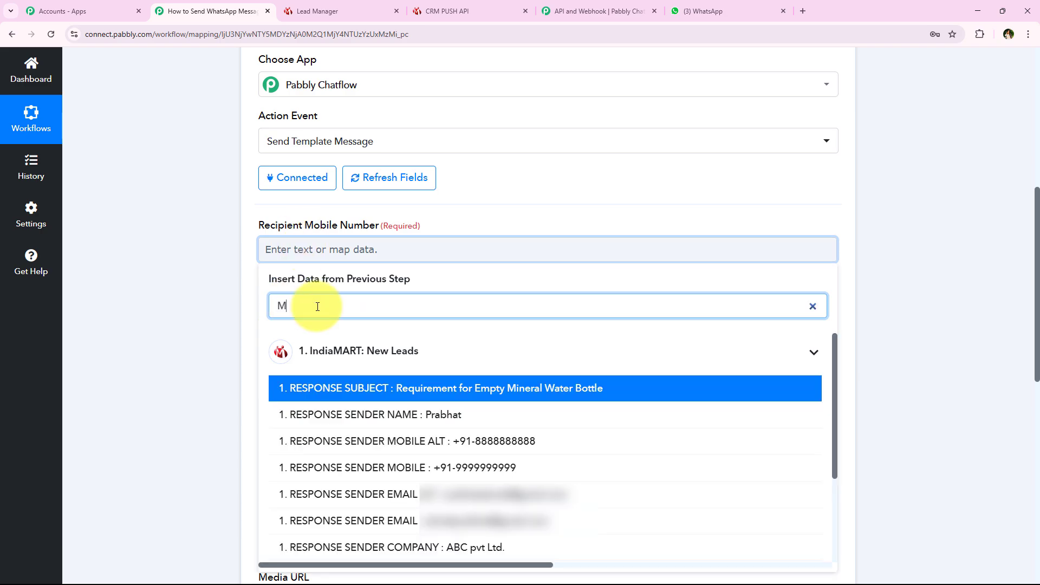
{"action": "type", "text": "o"}
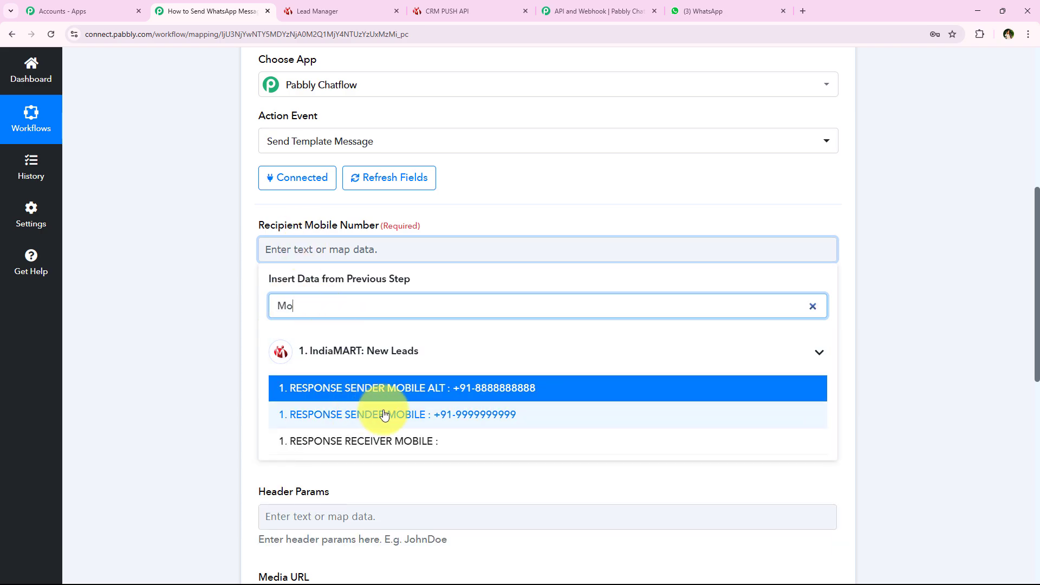
{"action": "left_click", "coordinate": [526, 414]}
{"action": "left_click", "coordinate": [220, 253]}
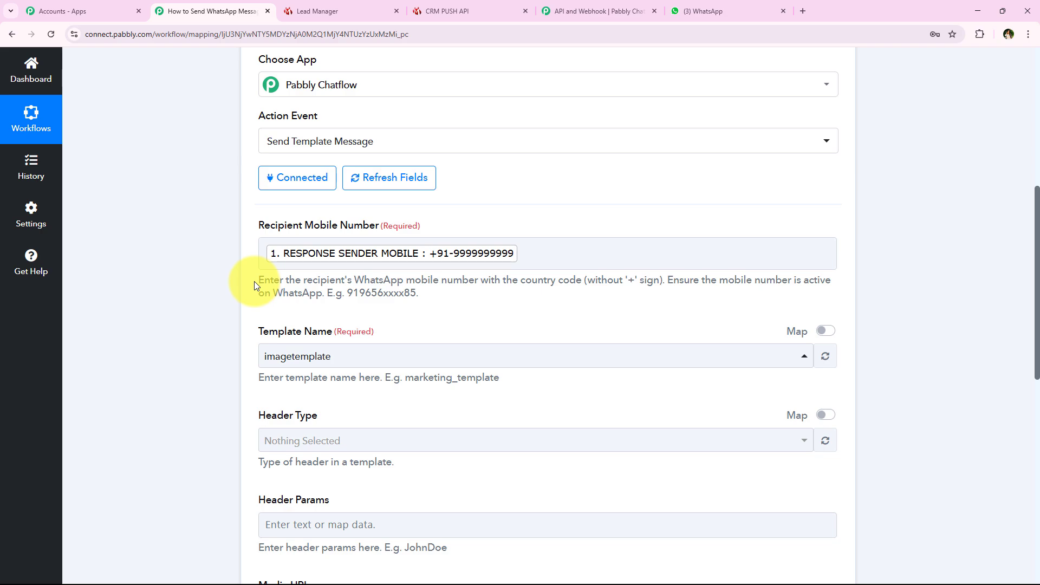
{"action": "left_click_drag", "start_coordinate": [255, 281], "coordinate": [644, 281]}
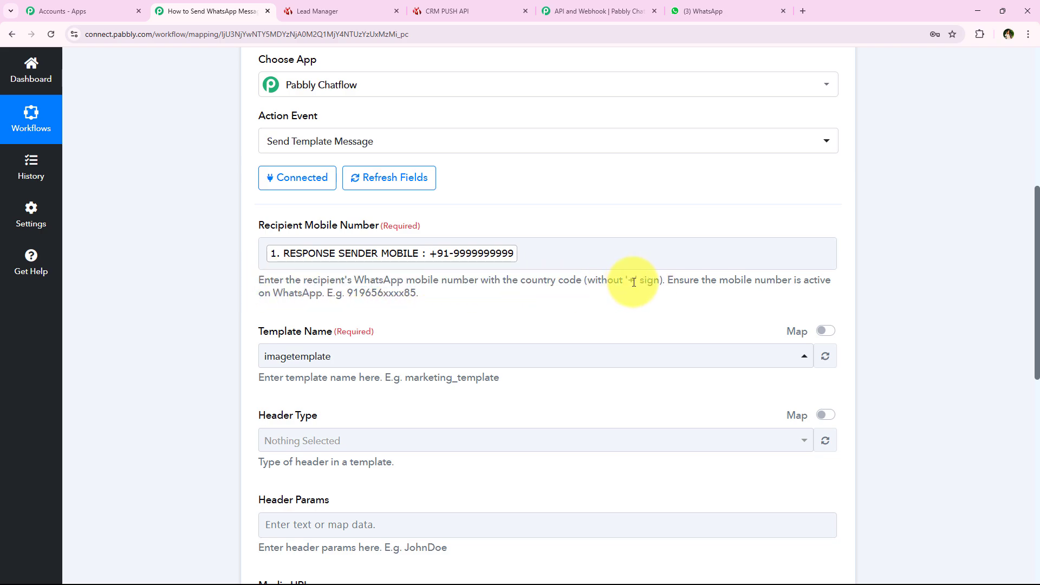
{"action": "double_click", "coordinate": [631, 280]}
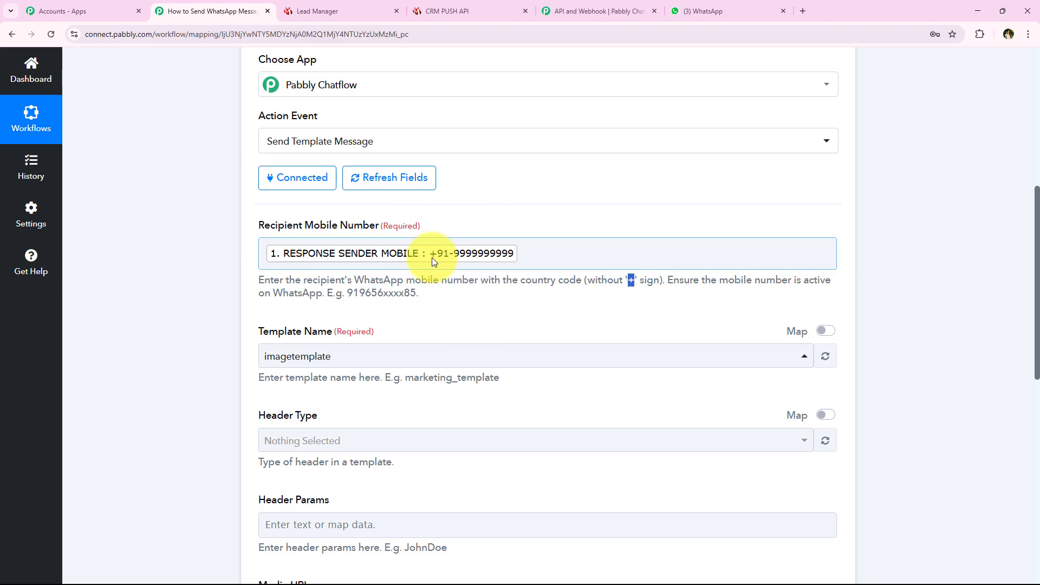
{"action": "scroll", "coordinate": [221, 303], "scroll_direction": "up", "scroll_amount": 6}
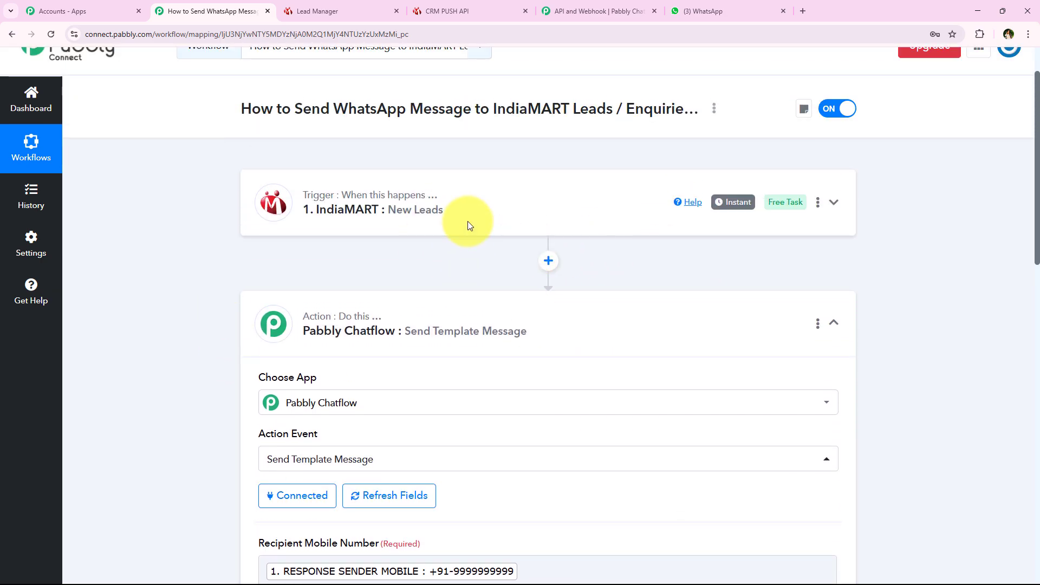
Insert a Text Formatter (Pabbly) step with the Split Text action after the IndiaMART trigger and connect it.
{"action": "left_click", "coordinate": [548, 260]}
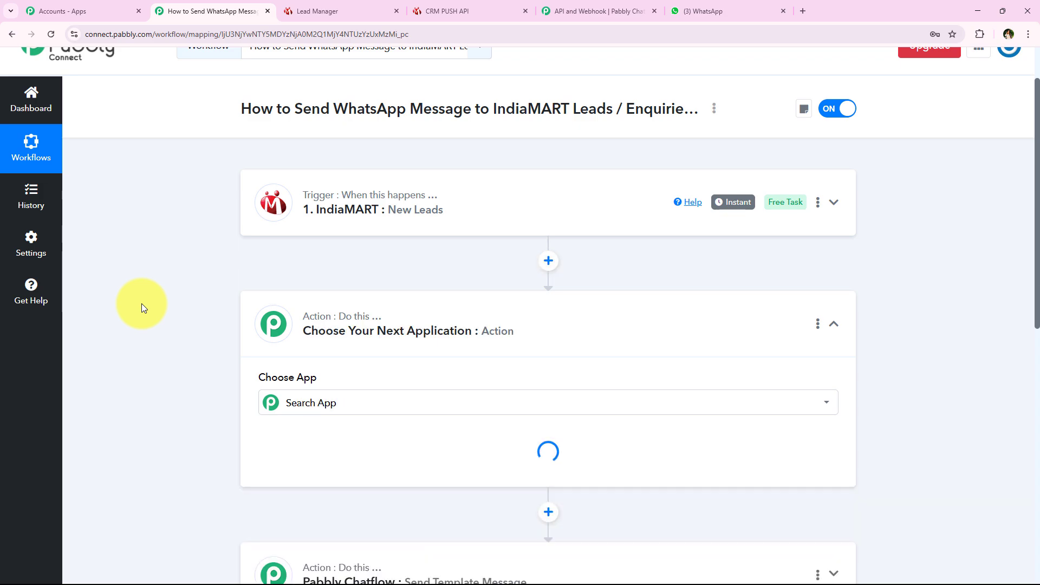
{"action": "scroll", "coordinate": [141, 303], "scroll_direction": "down", "scroll_amount": 2}
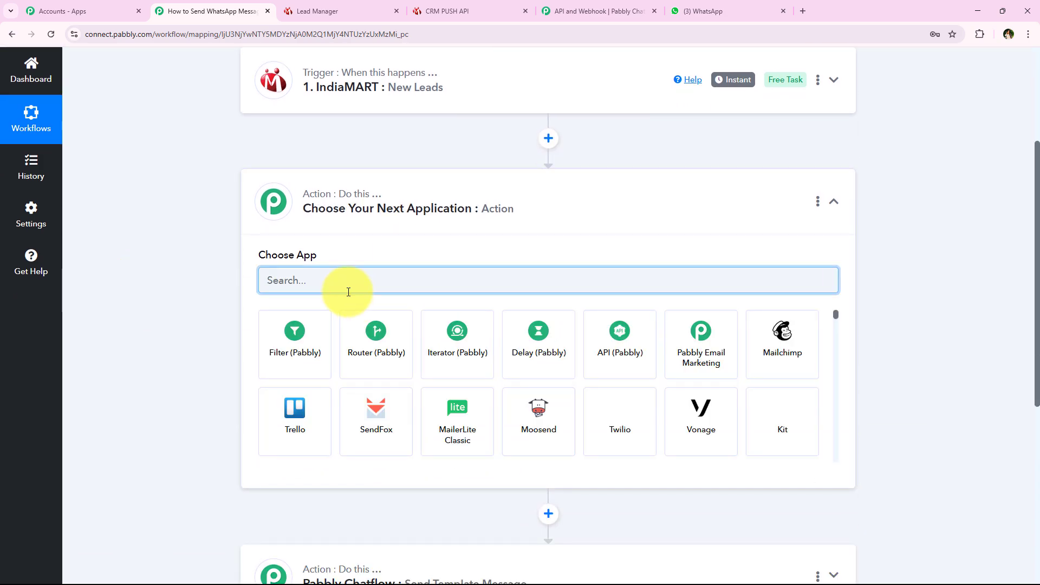
{"action": "type", "text": "Tex"}
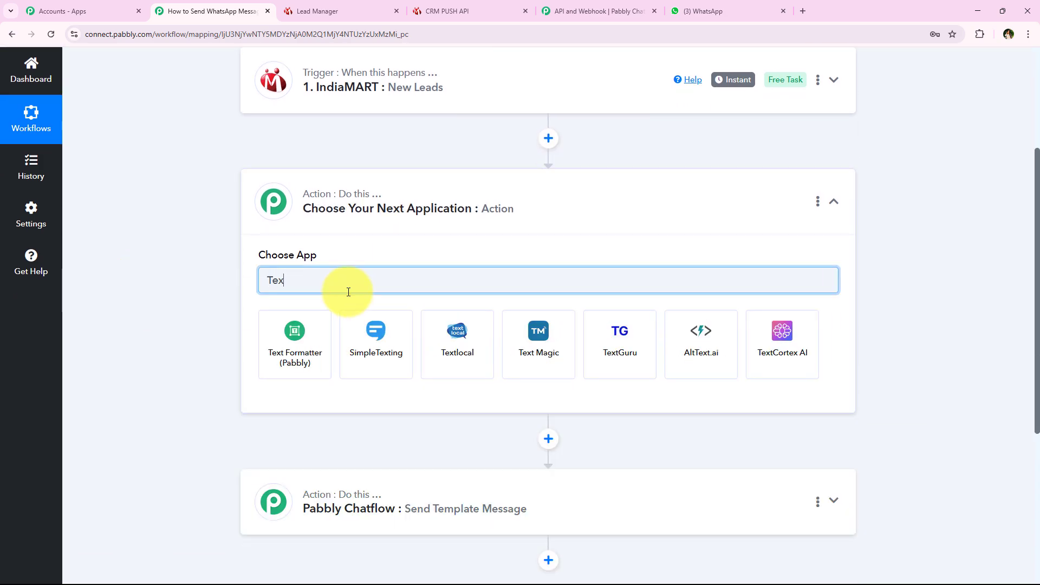
{"action": "left_click", "coordinate": [317, 334]}
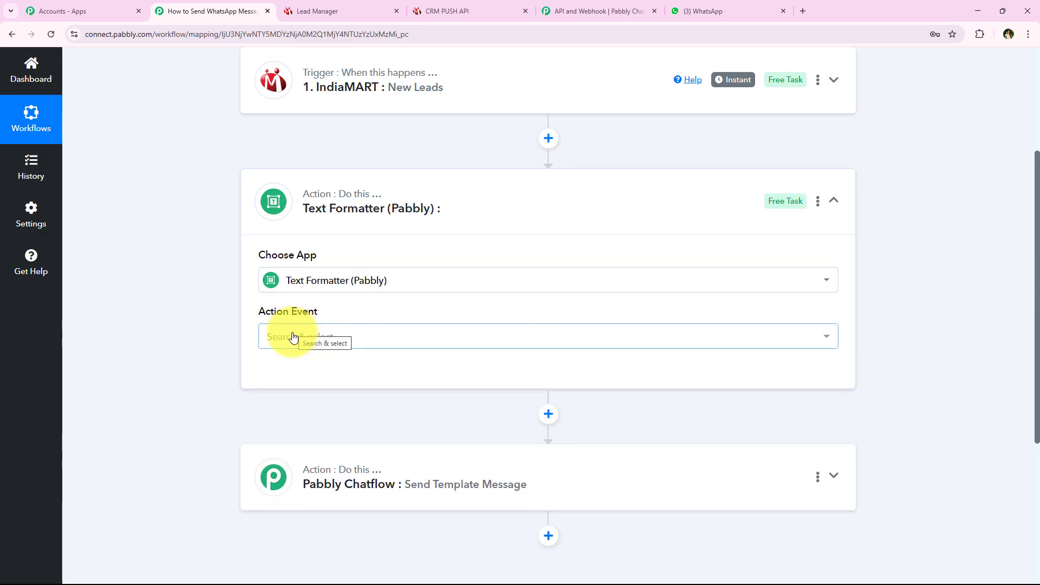
{"action": "left_click", "coordinate": [293, 339]}
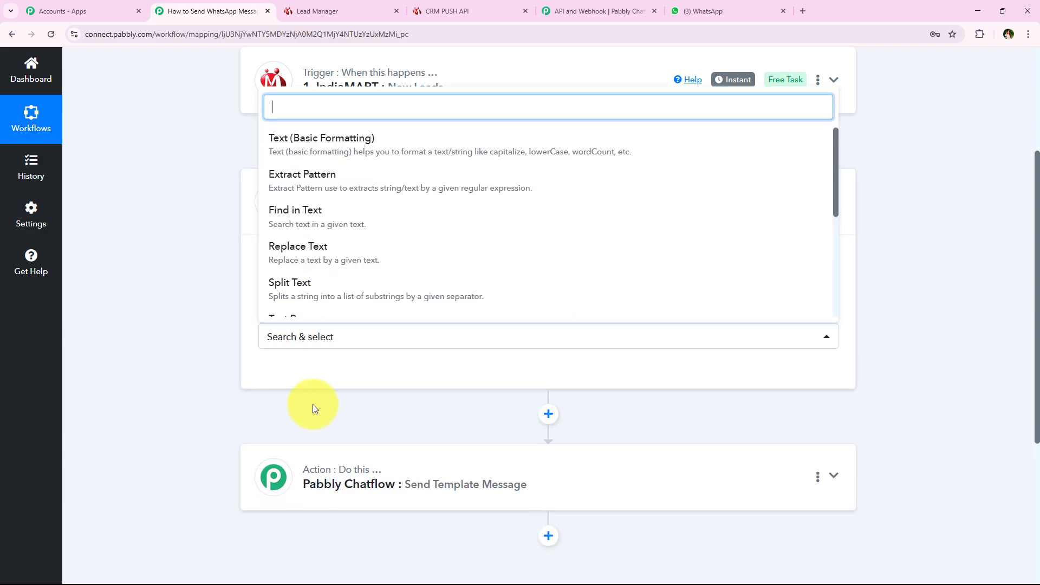
{"action": "left_click", "coordinate": [309, 284]}
{"action": "left_click", "coordinate": [313, 371]}
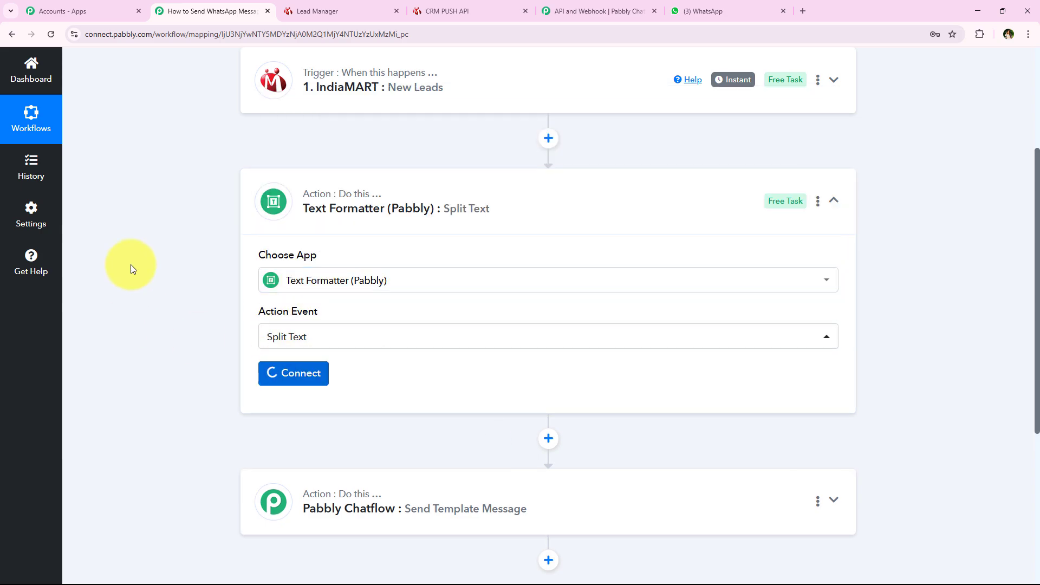
{"action": "scroll", "coordinate": [131, 264], "scroll_direction": "down", "scroll_amount": 2}
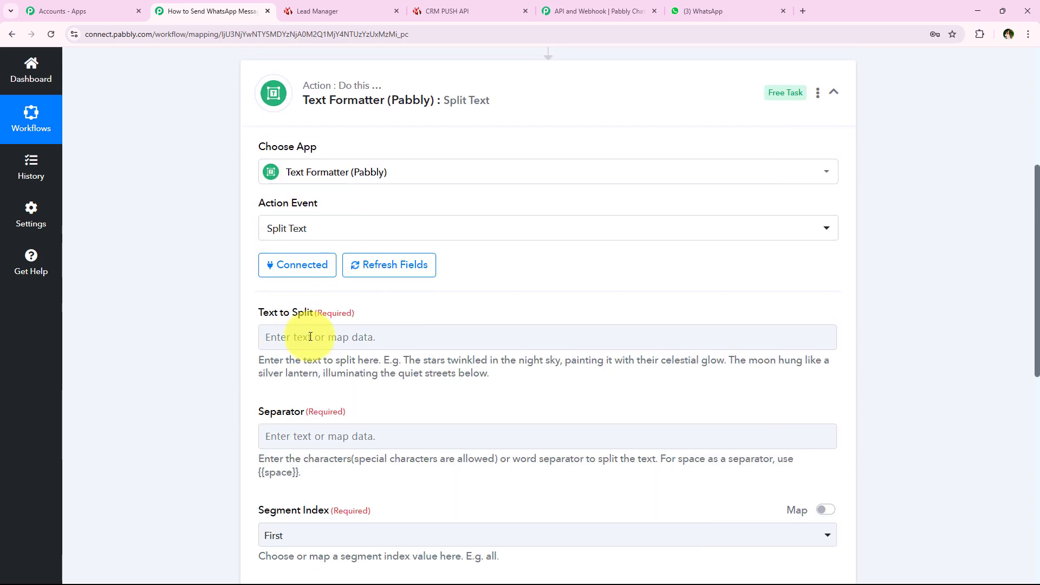
Configure Split Text to split the sender mobile on '+' and keep the Second segment.
{"action": "scroll", "coordinate": [311, 337], "scroll_direction": "down", "scroll_amount": 2}
{"action": "left_click", "coordinate": [279, 227]}
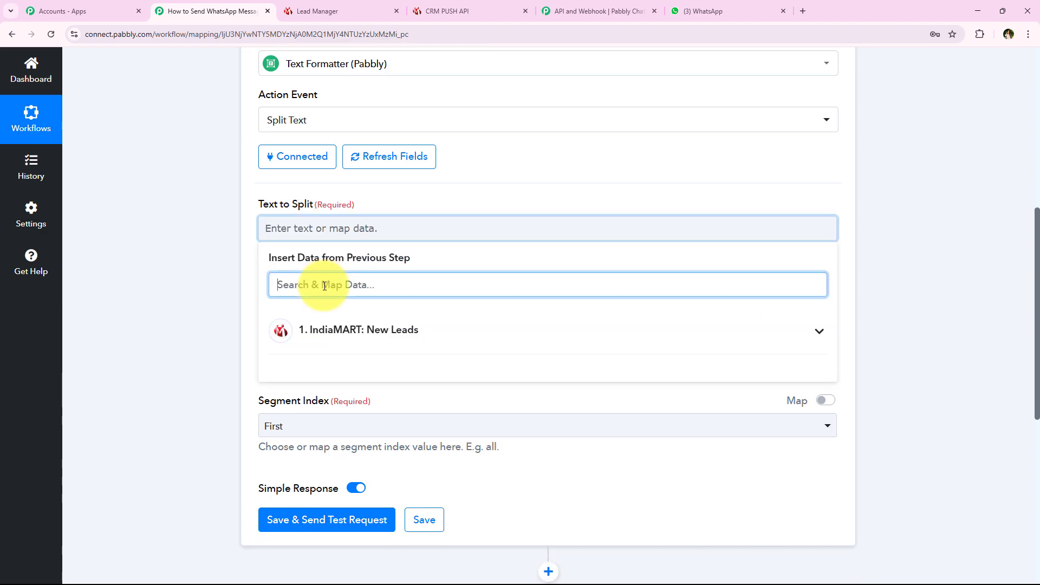
{"action": "type", "text": "+9"}
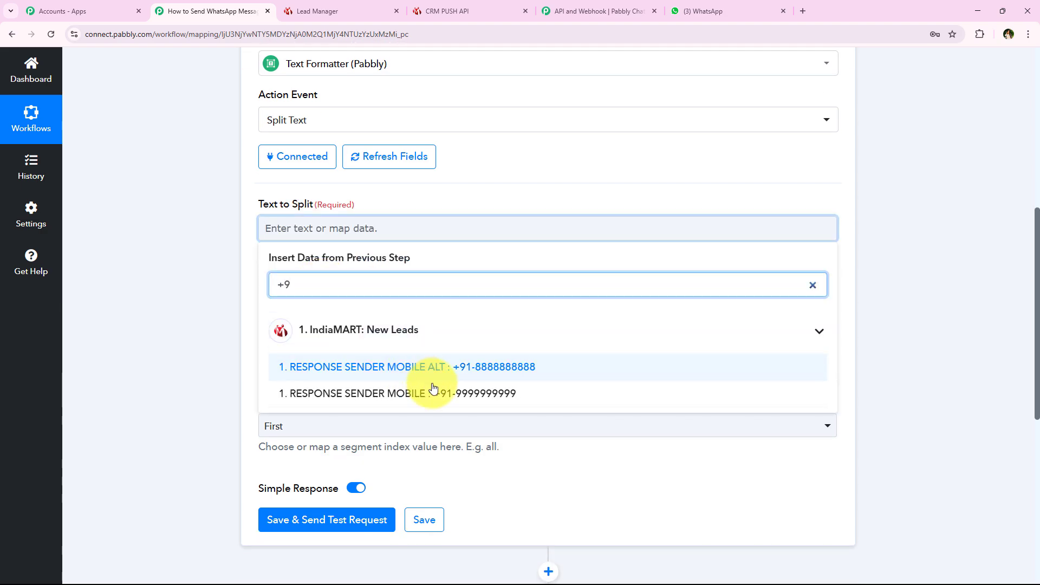
{"action": "left_click", "coordinate": [379, 394]}
{"action": "left_click", "coordinate": [230, 342]}
{"action": "scroll", "coordinate": [248, 245], "scroll_direction": "down", "scroll_amount": 1}
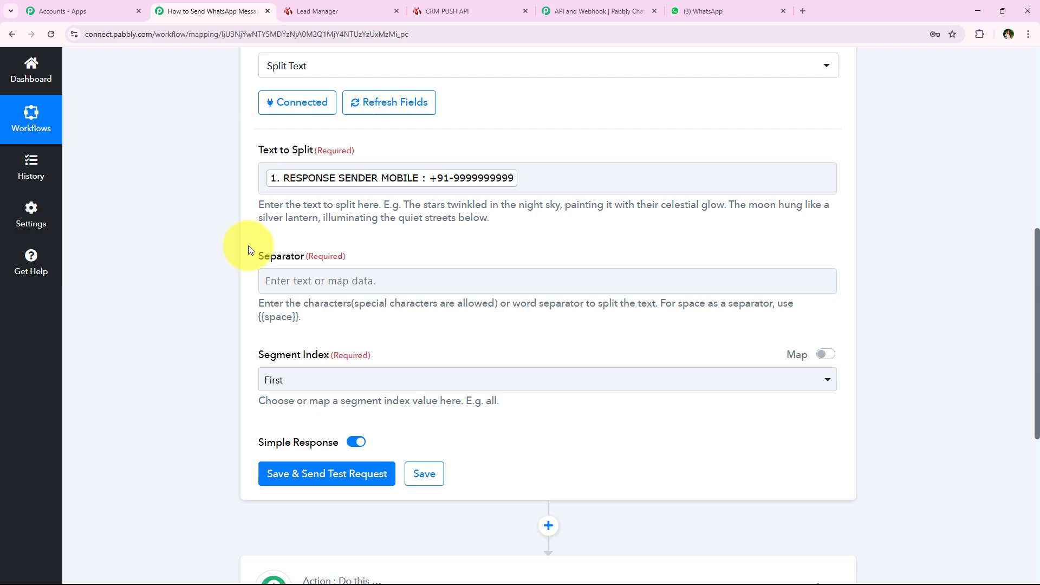
{"action": "left_click", "coordinate": [323, 279]}
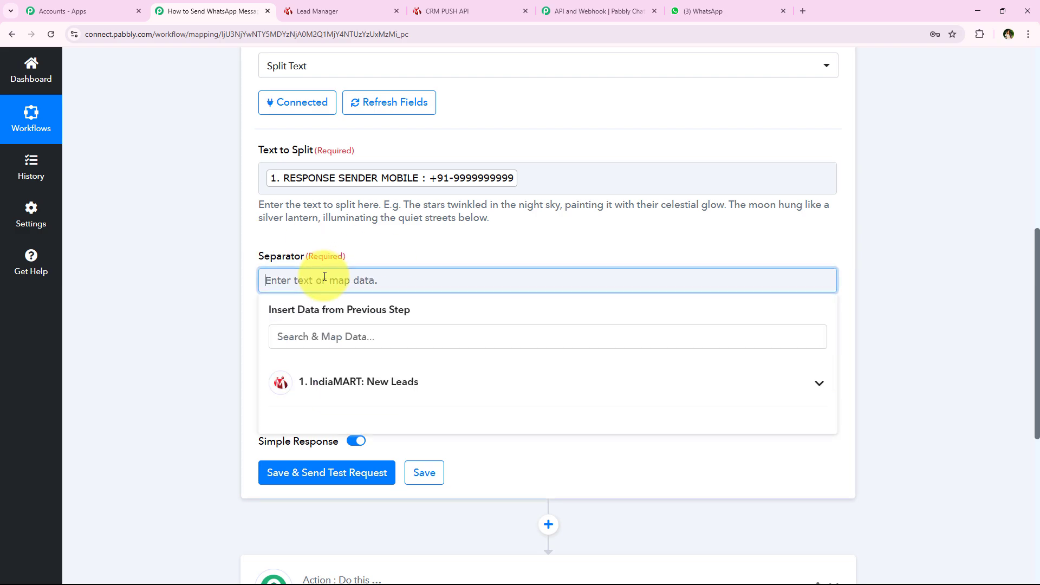
{"action": "left_click", "coordinate": [190, 307]}
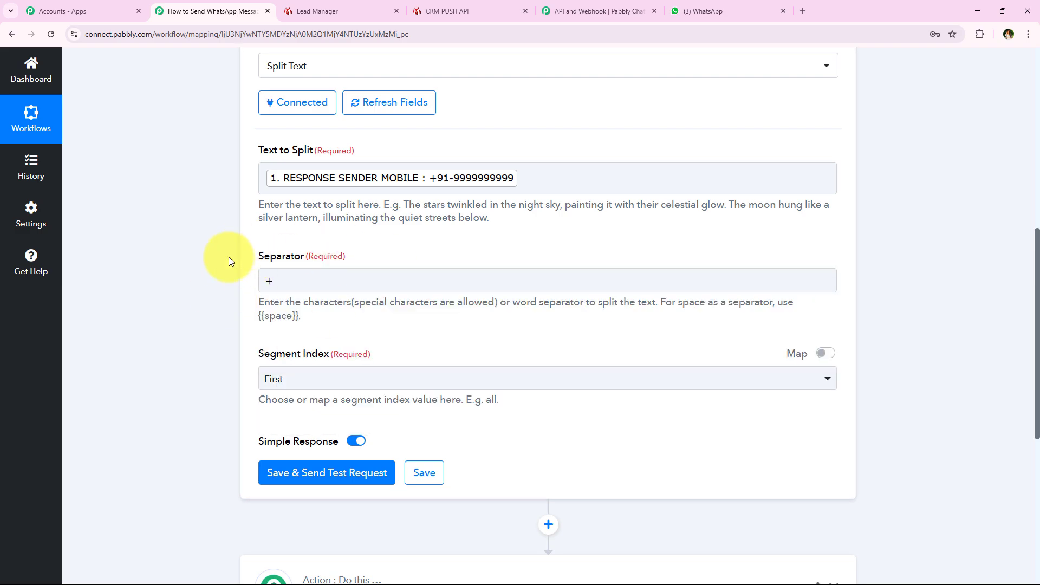
{"action": "left_click_drag", "start_coordinate": [316, 355], "coordinate": [326, 353]}
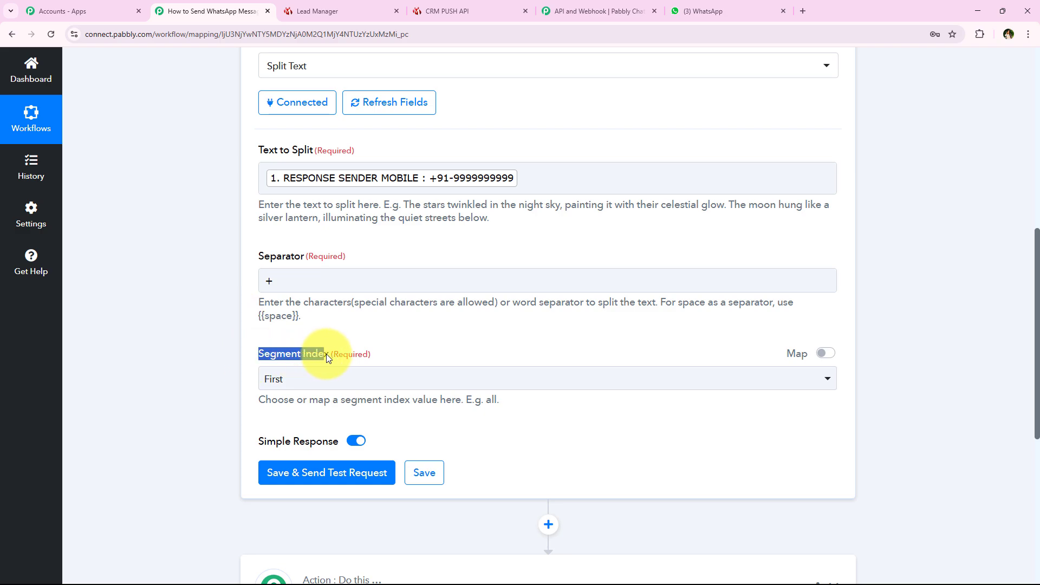
{"action": "left_click", "coordinate": [316, 379]}
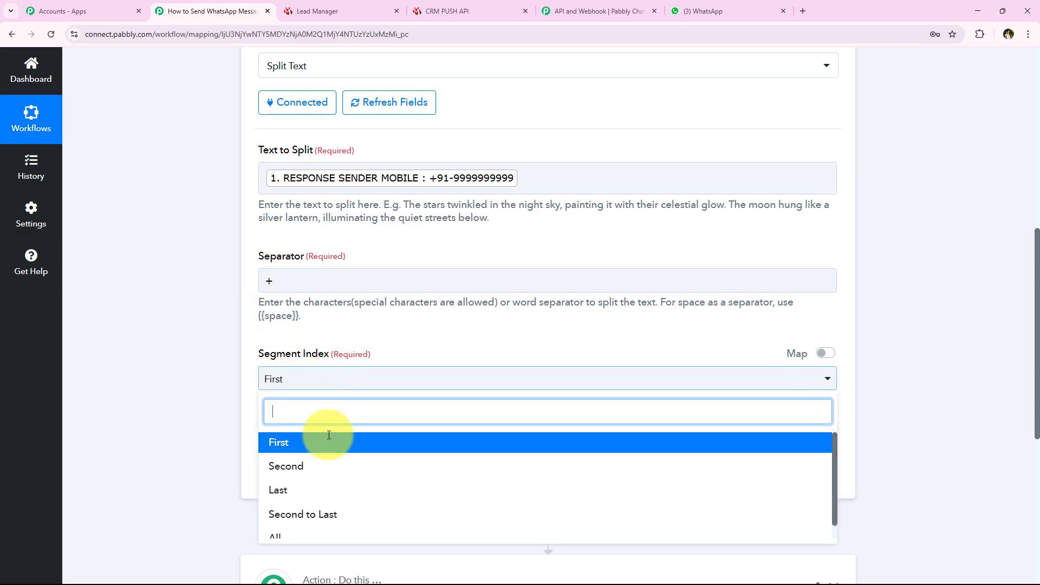
{"action": "left_click", "coordinate": [313, 475]}
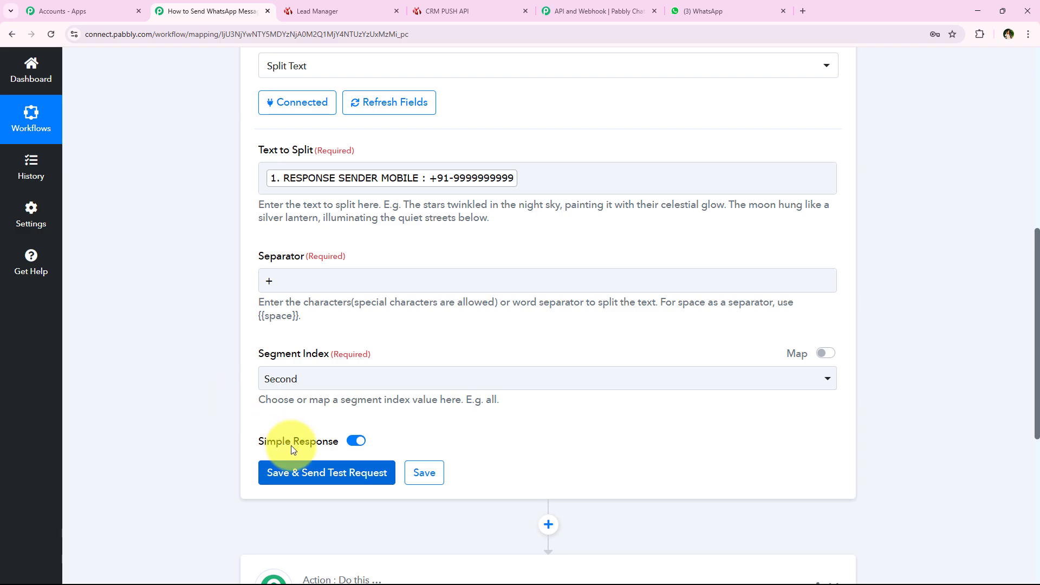
{"action": "left_click", "coordinate": [277, 472]}
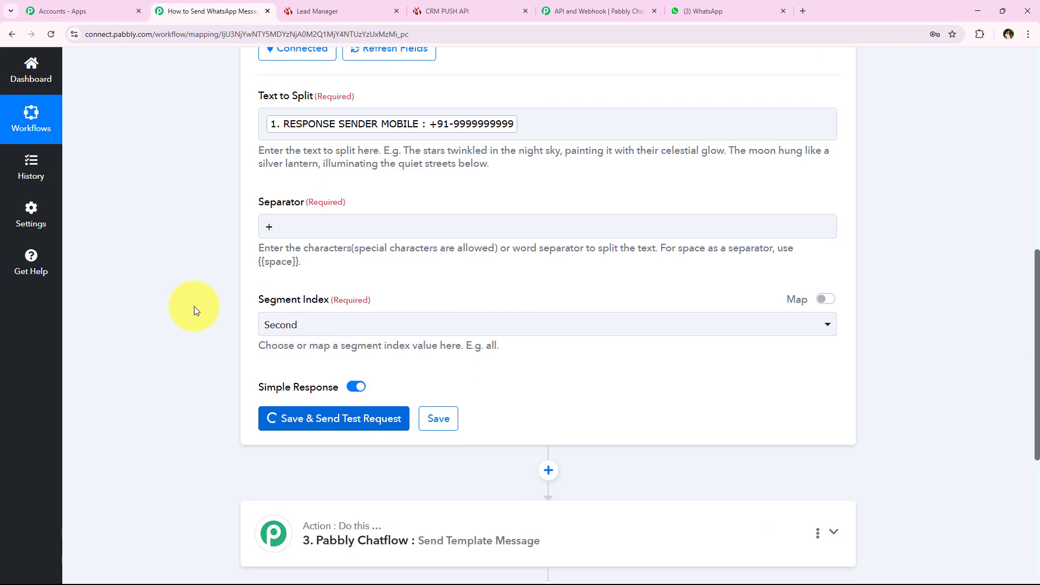
{"action": "scroll", "coordinate": [479, 423], "scroll_direction": "down", "scroll_amount": 1}
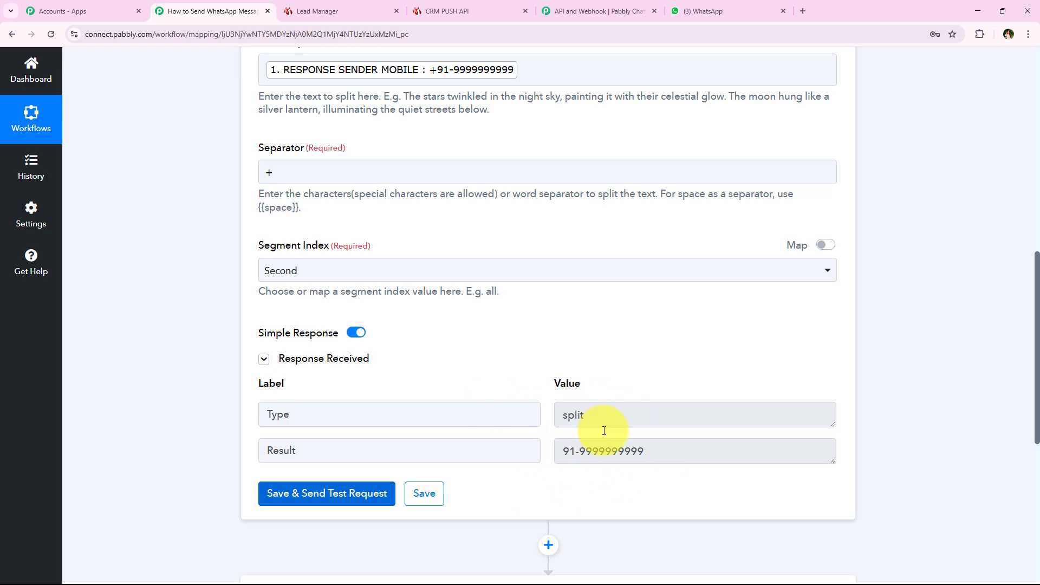
{"action": "left_click_drag", "start_coordinate": [673, 455], "coordinate": [538, 413]}
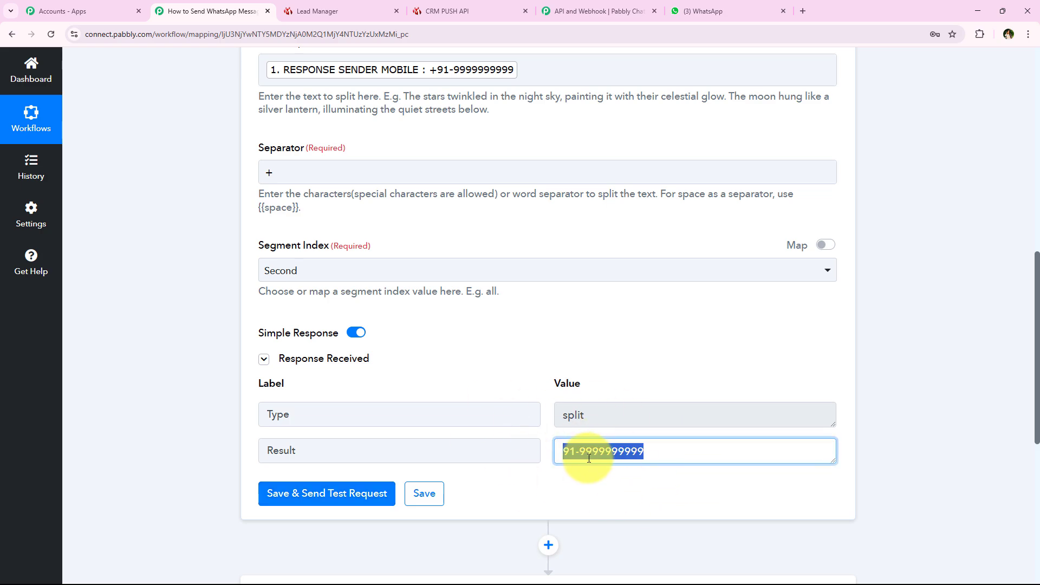
{"action": "left_click", "coordinate": [568, 450]}
{"action": "left_click_drag", "start_coordinate": [563, 451], "coordinate": [579, 450]}
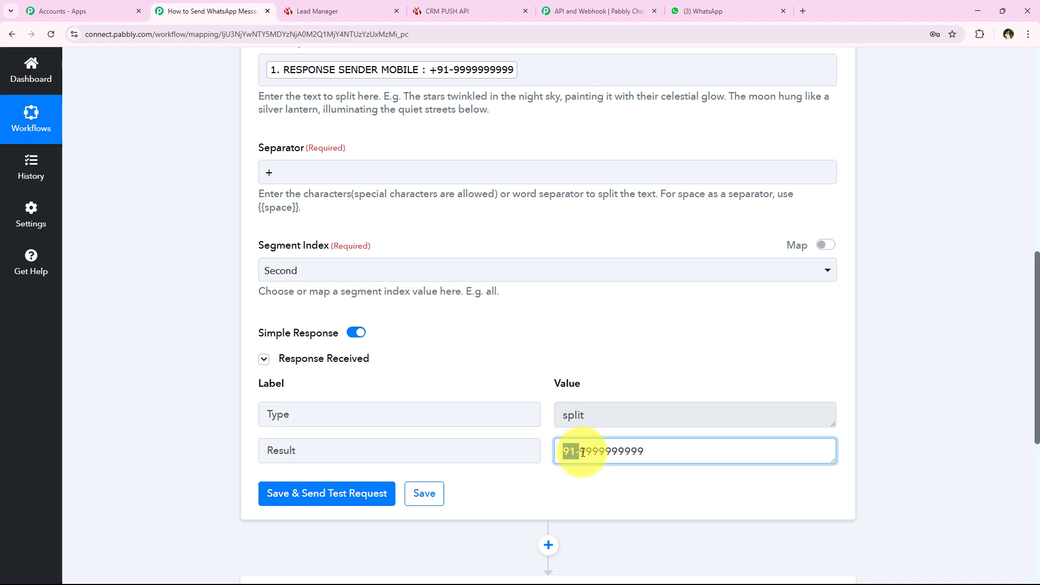
{"action": "left_click", "coordinate": [603, 452]}
{"action": "scroll", "coordinate": [600, 428], "scroll_direction": "down", "scroll_amount": 1}
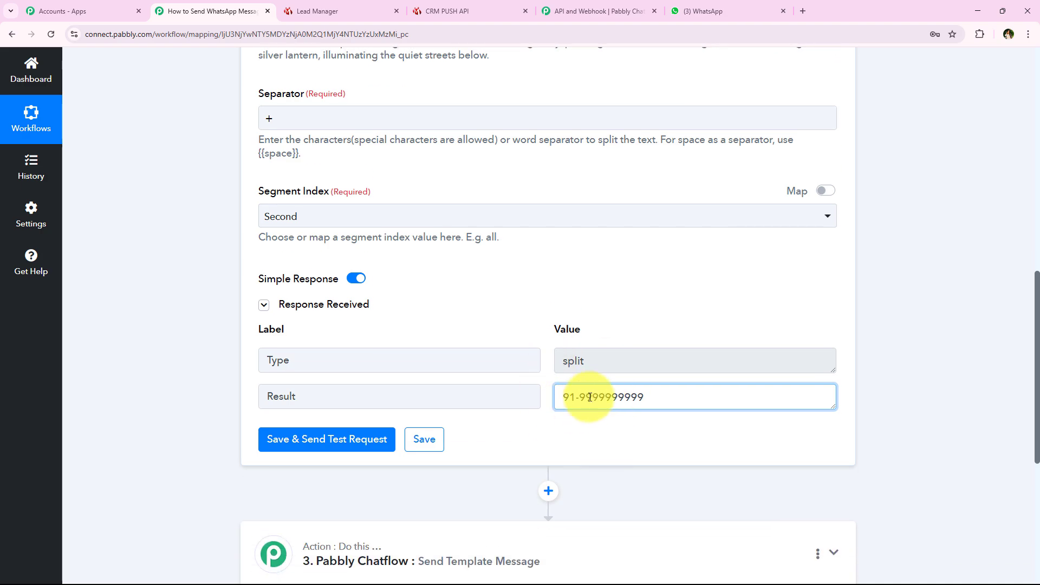
{"action": "scroll", "coordinate": [592, 384], "scroll_direction": "down", "scroll_amount": 3}
Replace the Recipient Mobile Number mapping with the Text Formatter step's Result.
{"action": "left_click", "coordinate": [425, 398]}
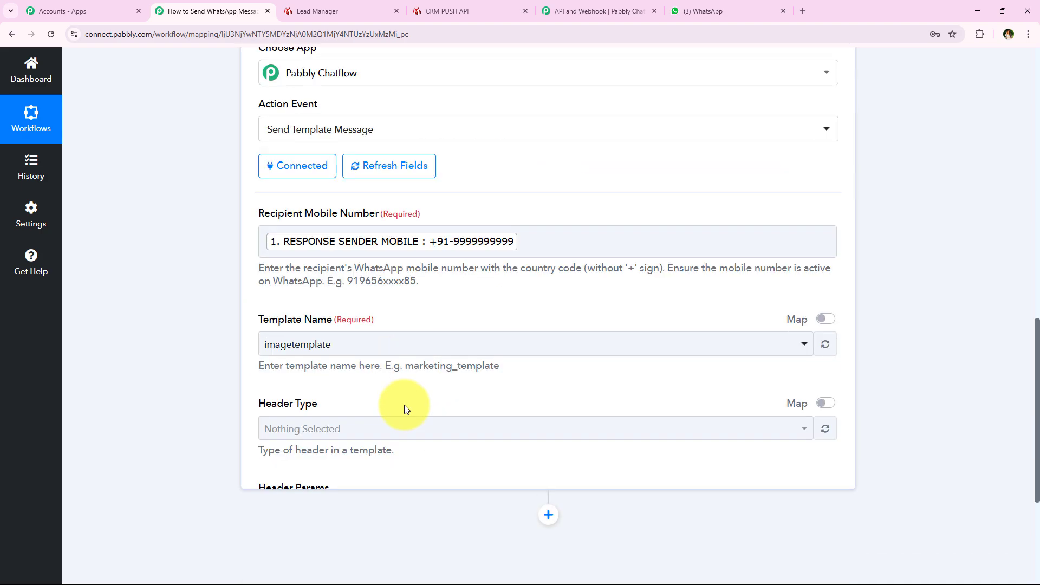
{"action": "scroll", "coordinate": [202, 267], "scroll_direction": "down", "scroll_amount": 2}
{"action": "scroll", "coordinate": [214, 269], "scroll_direction": "up", "scroll_amount": 5}
{"action": "scroll", "coordinate": [579, 298], "scroll_direction": "down", "scroll_amount": 2}
{"action": "left_click", "coordinate": [581, 279]}
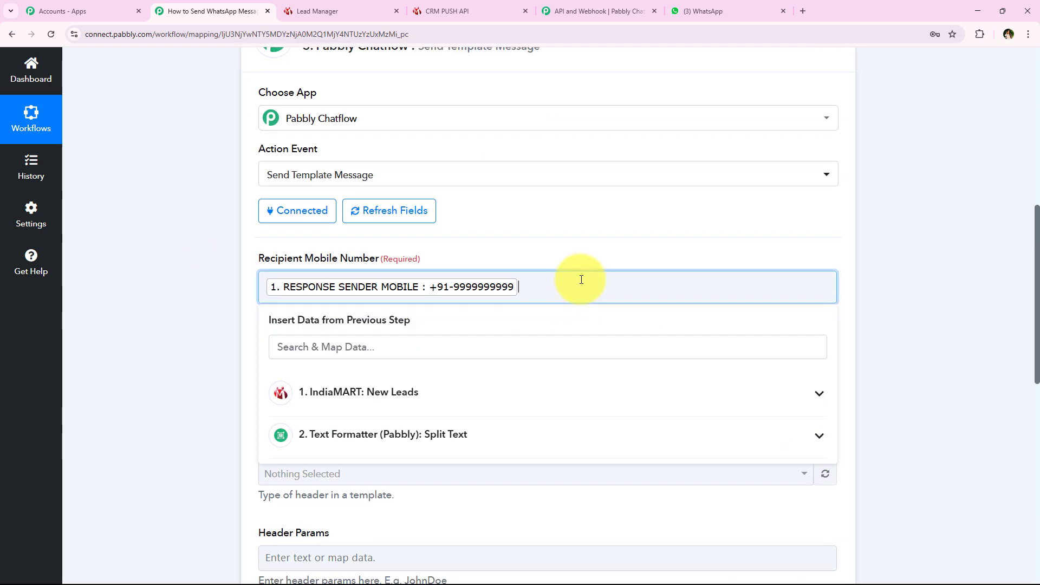
{"action": "key", "text": "BackSpace"}
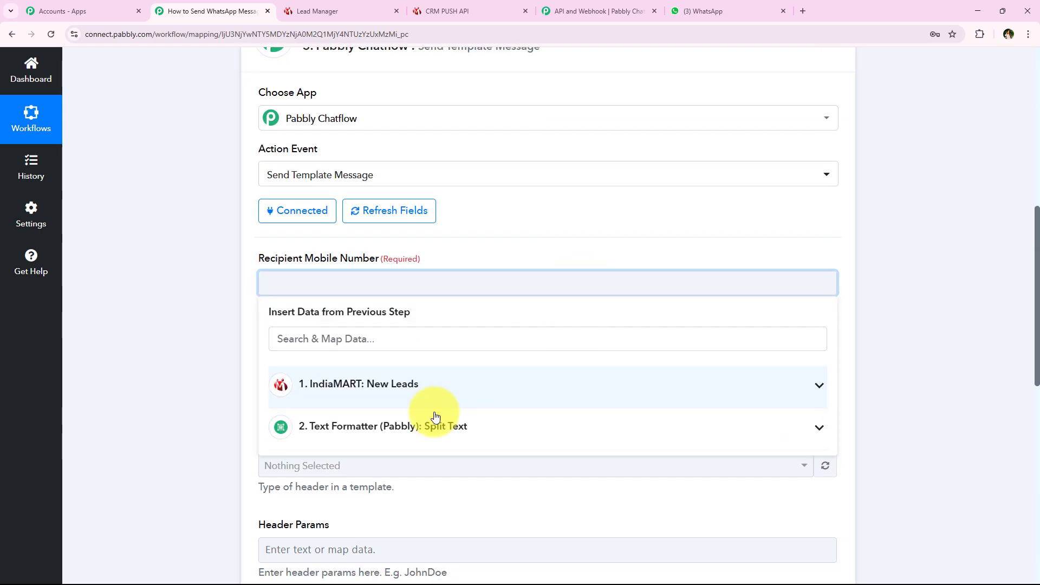
{"action": "left_click", "coordinate": [305, 438]}
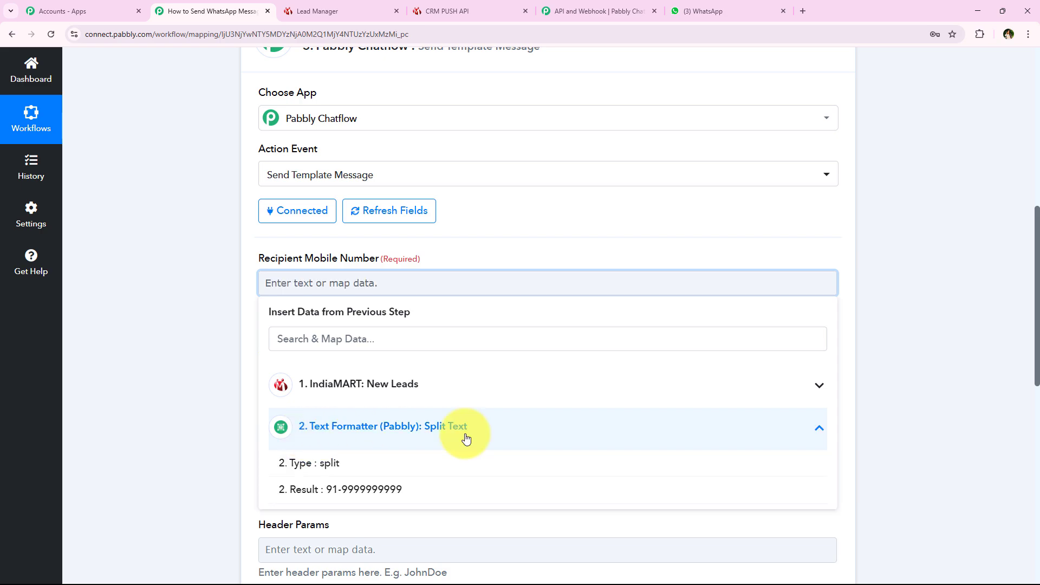
{"action": "left_click", "coordinate": [457, 487]}
{"action": "left_click", "coordinate": [174, 291]}
Keep imagetemplate as the Chatflow message's Template Name.
{"action": "scroll", "coordinate": [174, 291], "scroll_direction": "down", "scroll_amount": 2}
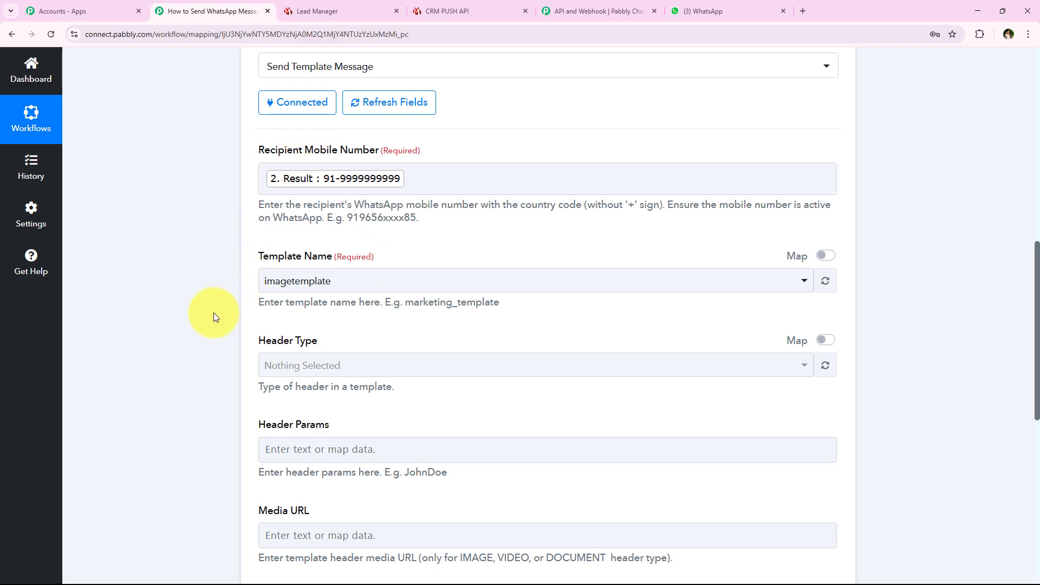
{"action": "scroll", "coordinate": [204, 323], "scroll_direction": "down", "scroll_amount": 1}
{"action": "scroll", "coordinate": [205, 323], "scroll_direction": "down", "scroll_amount": 2}
{"action": "left_click", "coordinate": [302, 168]}
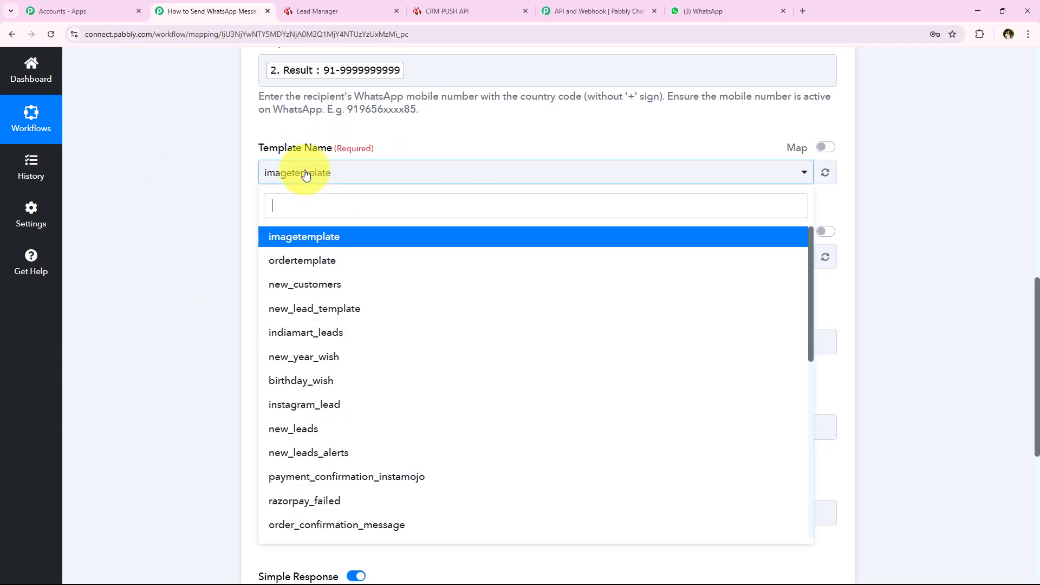
{"action": "left_click", "coordinate": [155, 293]}
{"action": "scroll", "coordinate": [359, 279], "scroll_direction": "up", "scroll_amount": 2}
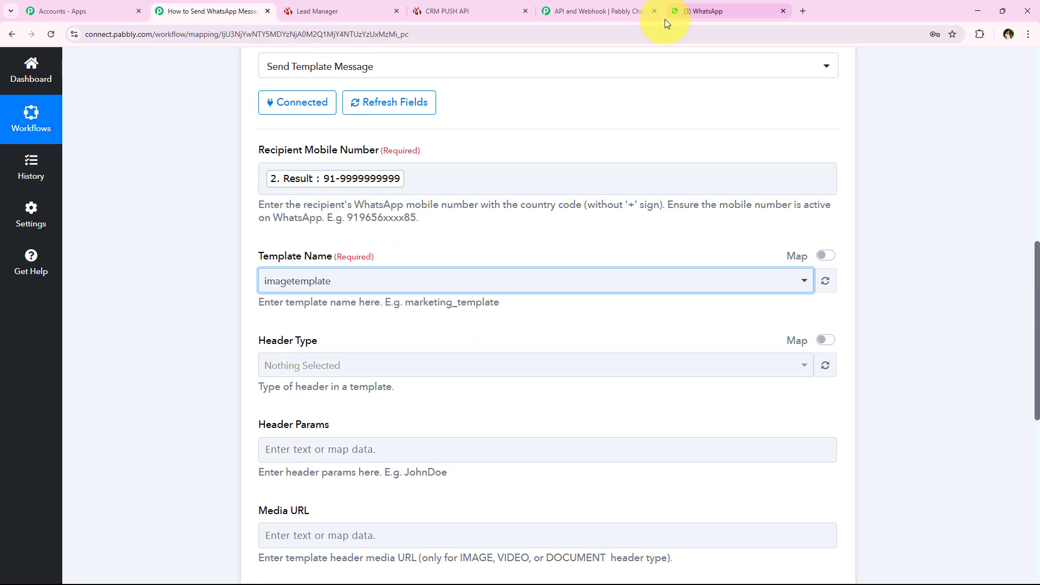
Open Chatflow's Templates List, showing 30 approved templates such as lead_message.
{"action": "left_click", "coordinate": [595, 11]}
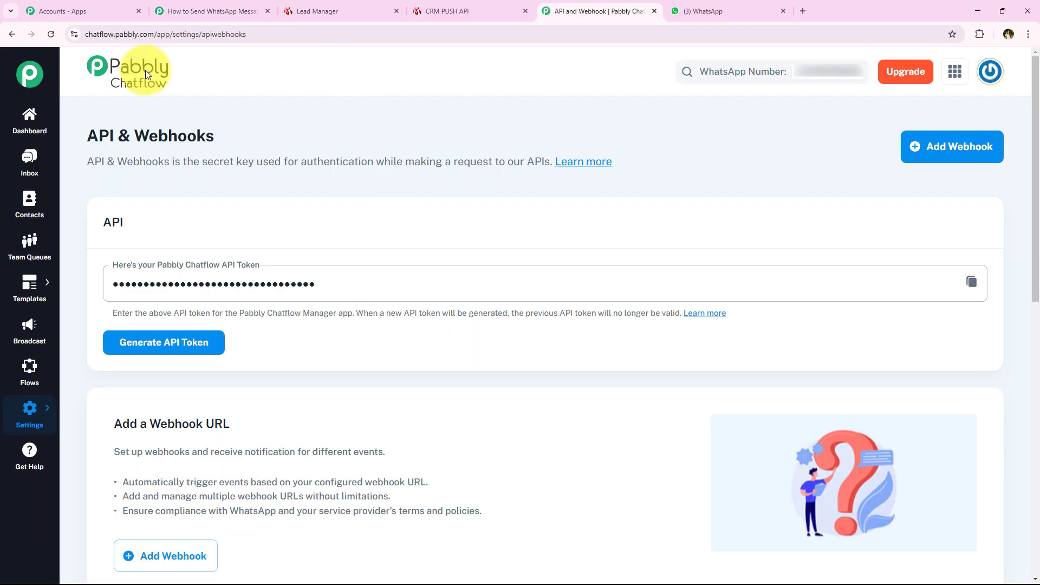
{"action": "mouse_move", "coordinate": [39, 287]}
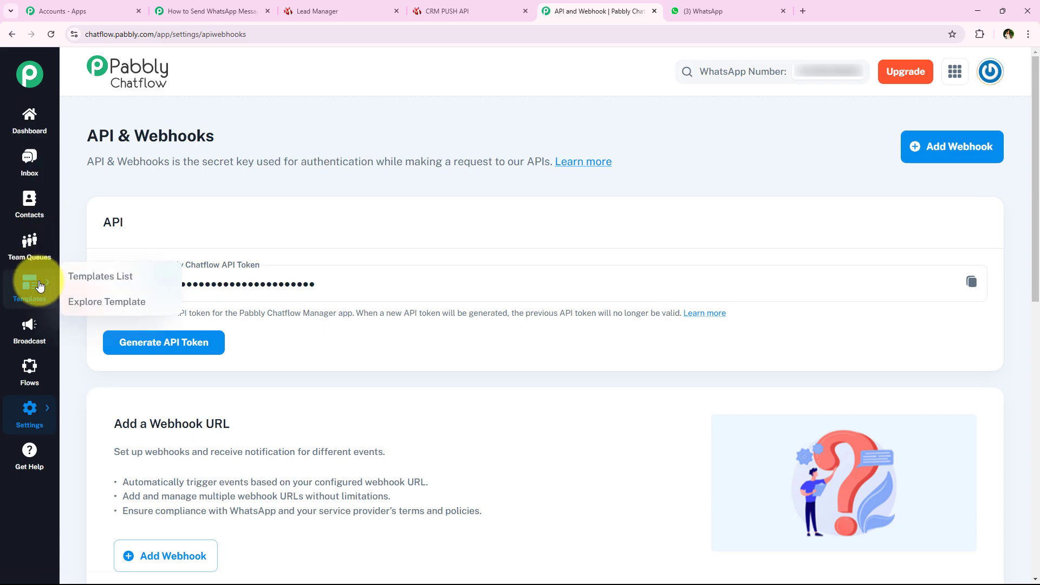
{"action": "left_click", "coordinate": [69, 277]}
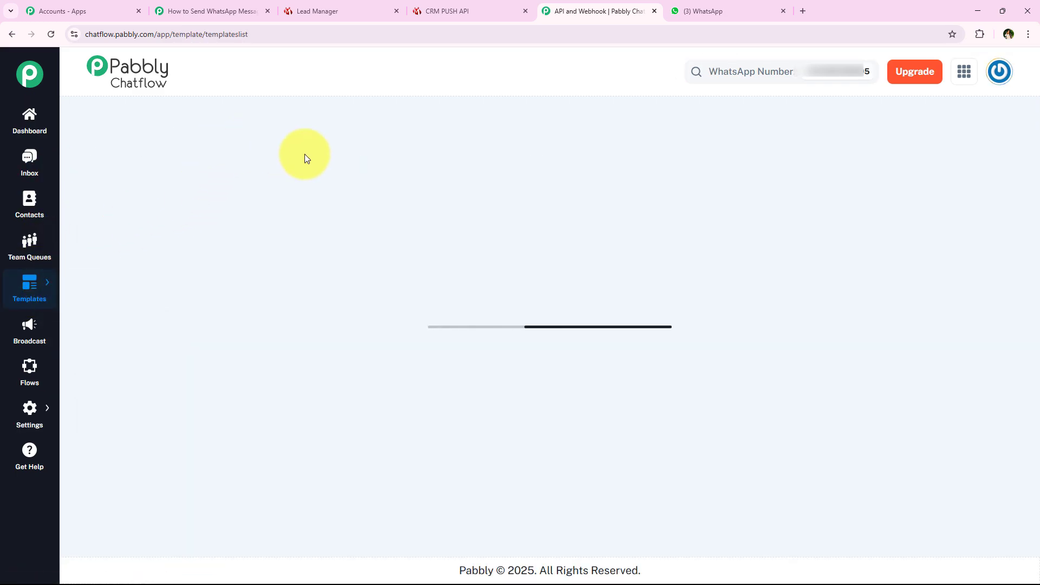
{"action": "scroll", "coordinate": [501, 262], "scroll_direction": "down", "scroll_amount": 5}
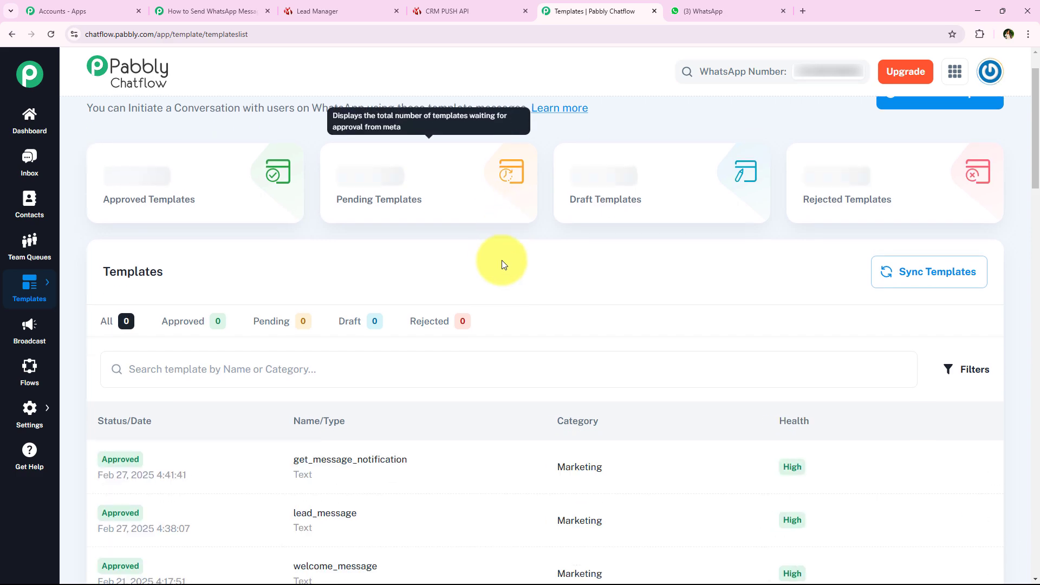
{"action": "scroll", "coordinate": [348, 292], "scroll_direction": "up", "scroll_amount": 5}
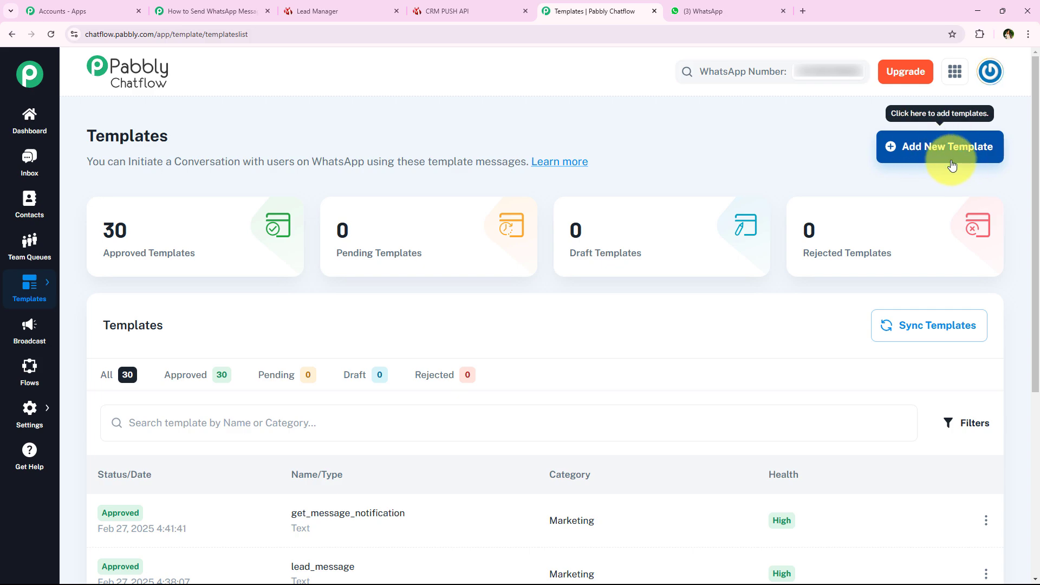
Start a new template with category Marketing and begin entering its name.
{"action": "left_click", "coordinate": [952, 165]}
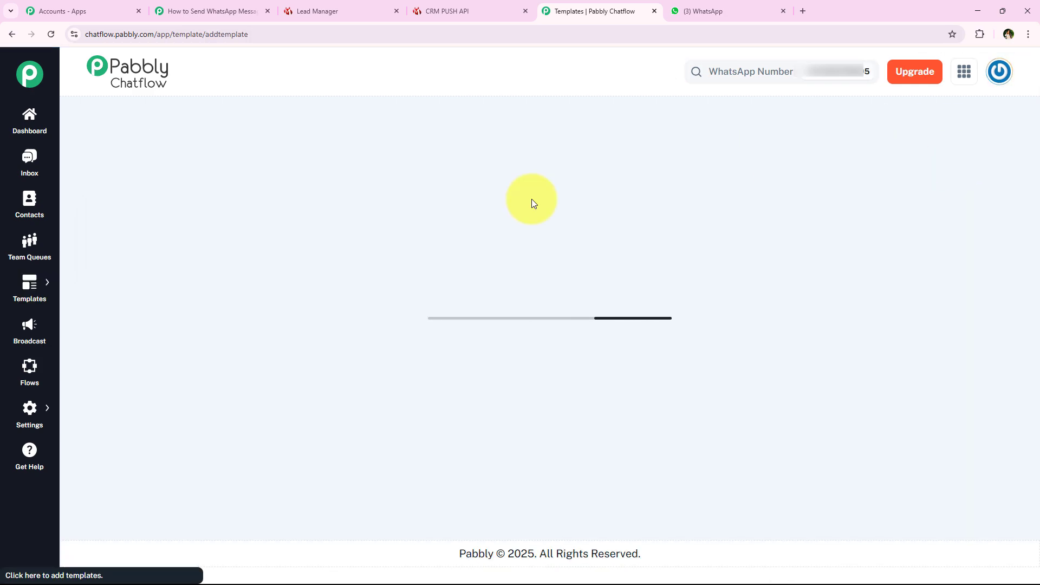
{"action": "scroll", "coordinate": [411, 352], "scroll_direction": "down", "scroll_amount": 5}
{"action": "scroll", "coordinate": [411, 352], "scroll_direction": "up", "scroll_amount": 5}
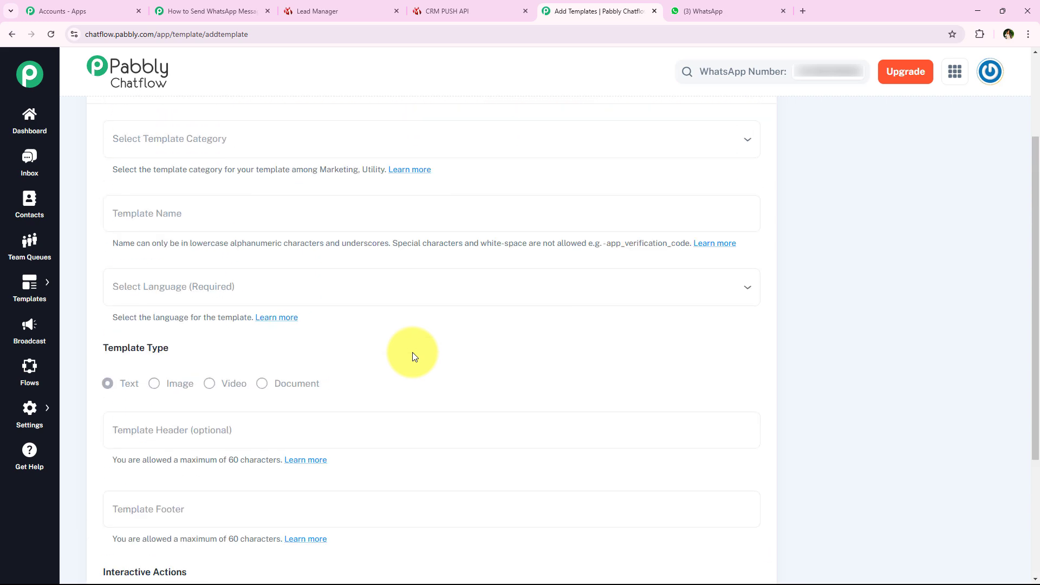
{"action": "left_click", "coordinate": [140, 267]}
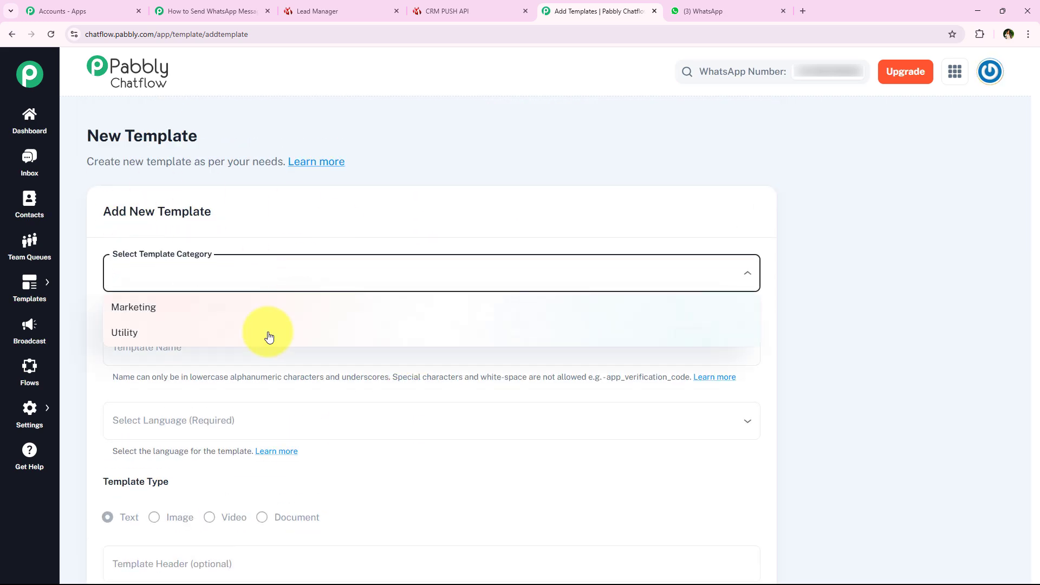
{"action": "left_click", "coordinate": [187, 313]}
{"action": "left_click", "coordinate": [226, 356]}
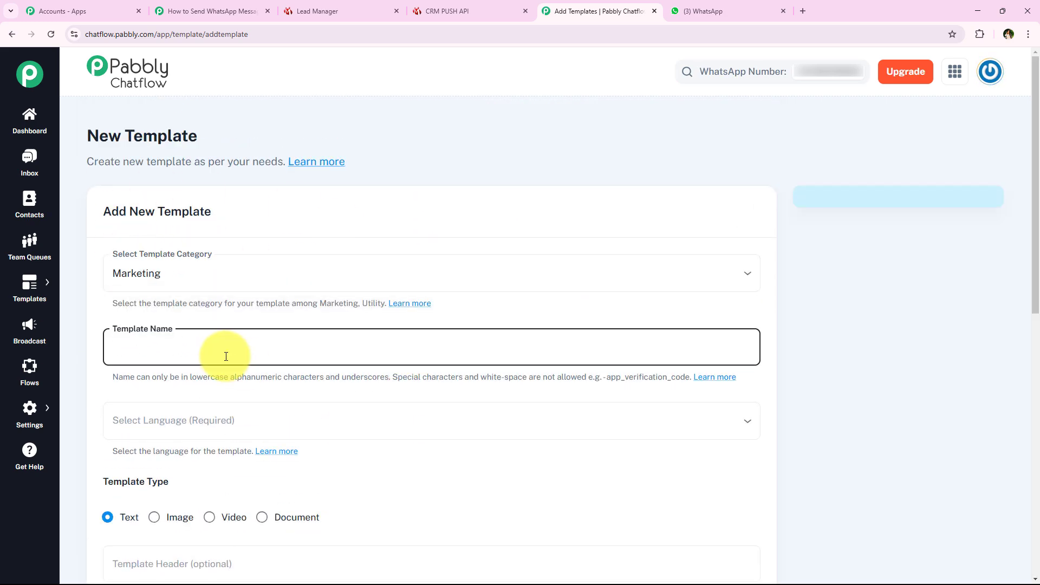
{"action": "scroll", "coordinate": [119, 391], "scroll_direction": "down", "scroll_amount": 1}
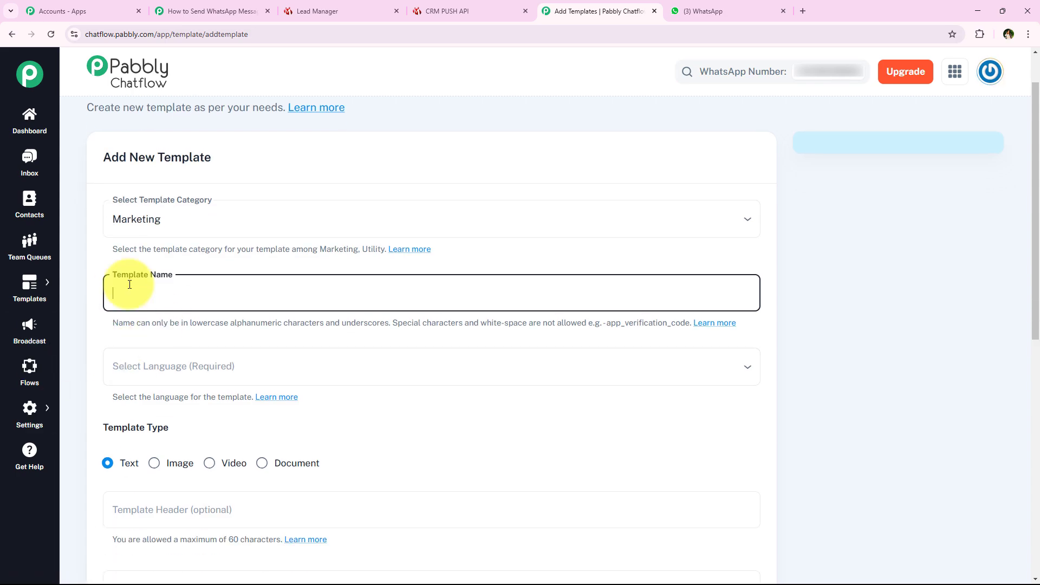
{"action": "left_click_drag", "start_coordinate": [113, 324], "coordinate": [392, 325]}
{"action": "left_click", "coordinate": [106, 329]}
{"action": "scroll", "coordinate": [106, 329], "scroll_direction": "down", "scroll_amount": 1}
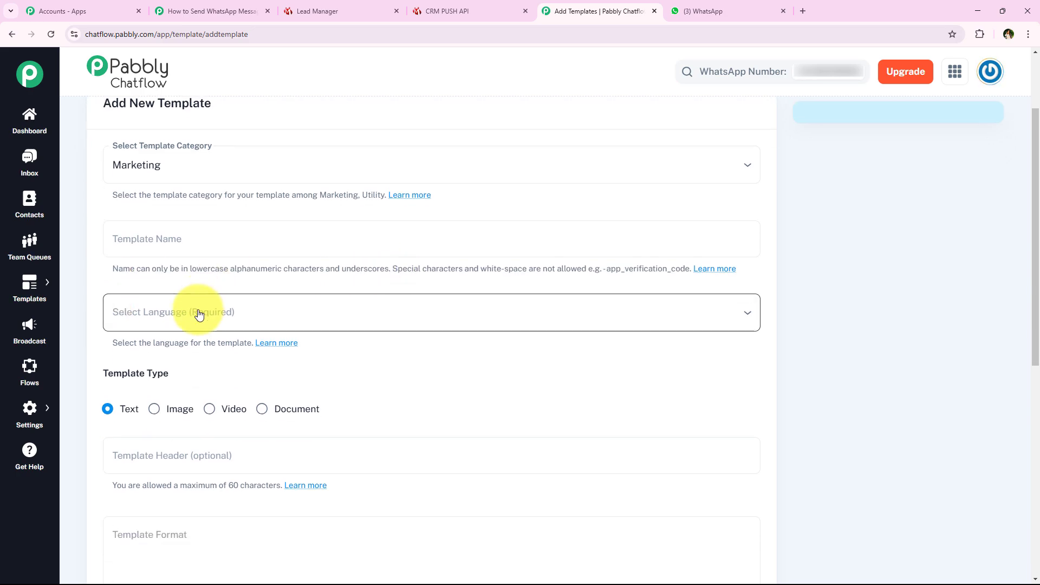
{"action": "scroll", "coordinate": [144, 320], "scroll_direction": "down", "scroll_amount": 2}
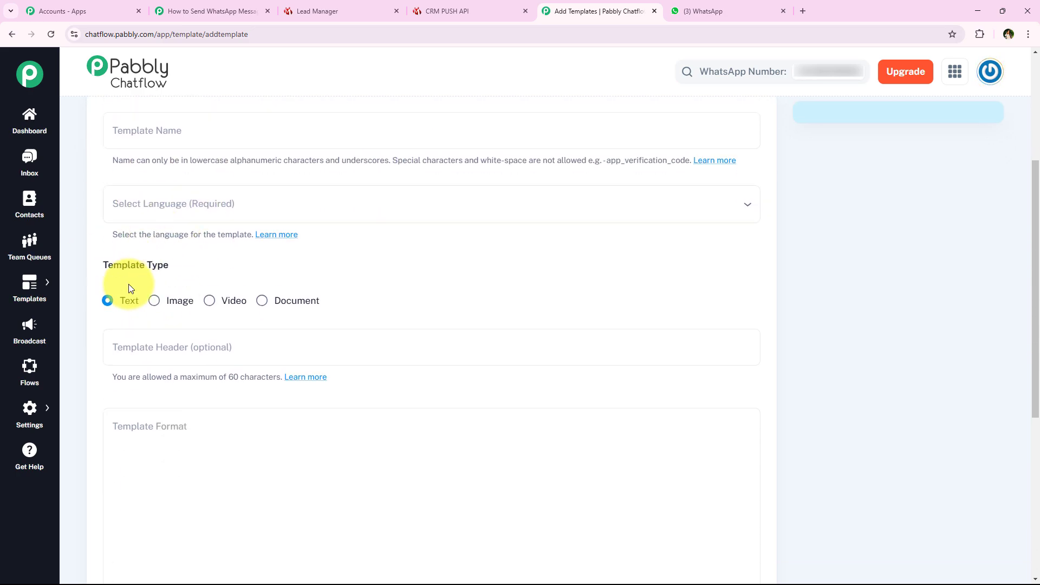
{"action": "scroll", "coordinate": [216, 281], "scroll_direction": "down", "scroll_amount": 2}
Leave the header empty and write the template body 'Hello {{1}}'.
{"action": "left_click", "coordinate": [229, 241]}
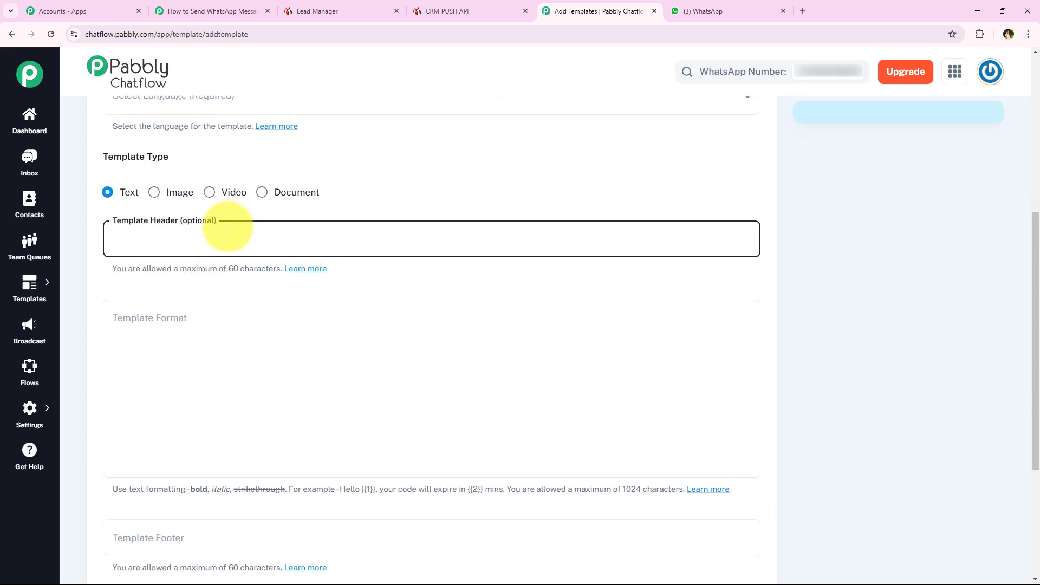
{"action": "type", "text": "hi"}
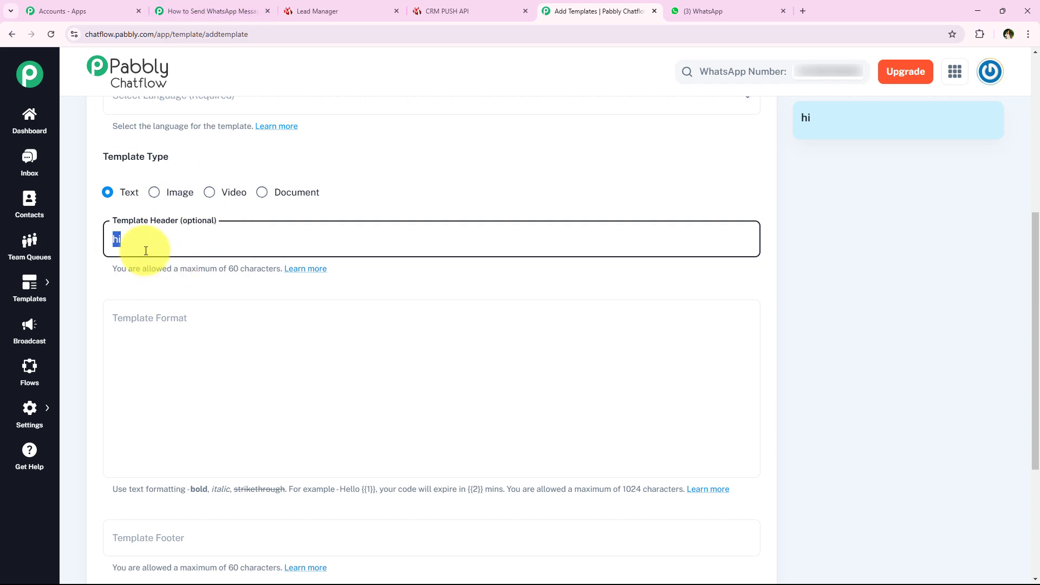
{"action": "key", "text": "BackSpace"}
{"action": "left_click", "coordinate": [170, 332]}
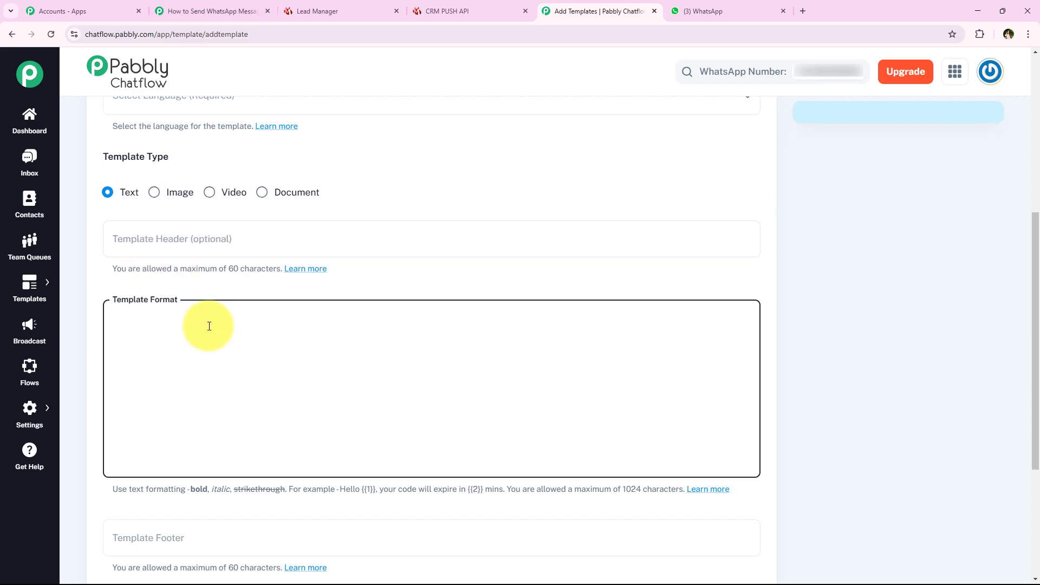
{"action": "type", "text": "Hello"}
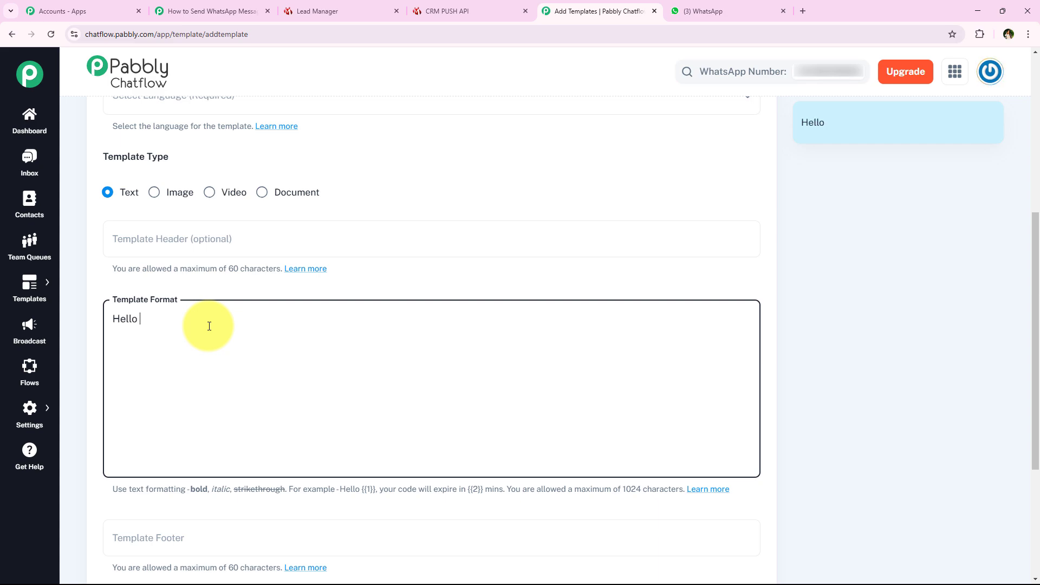
{"action": "scroll", "coordinate": [209, 326], "scroll_direction": "down", "scroll_amount": 1}
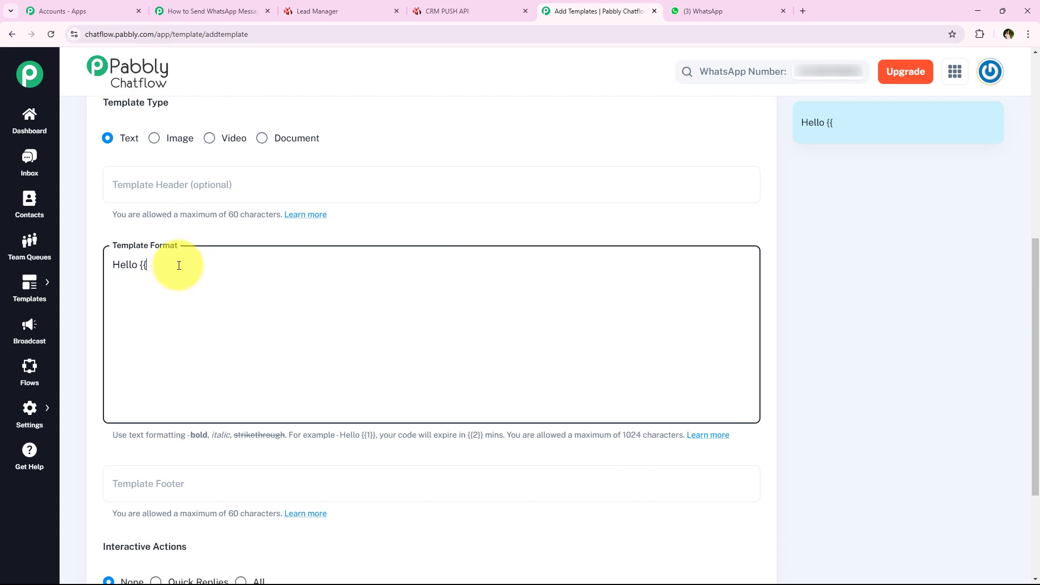
{"action": "type", "text": "}"}
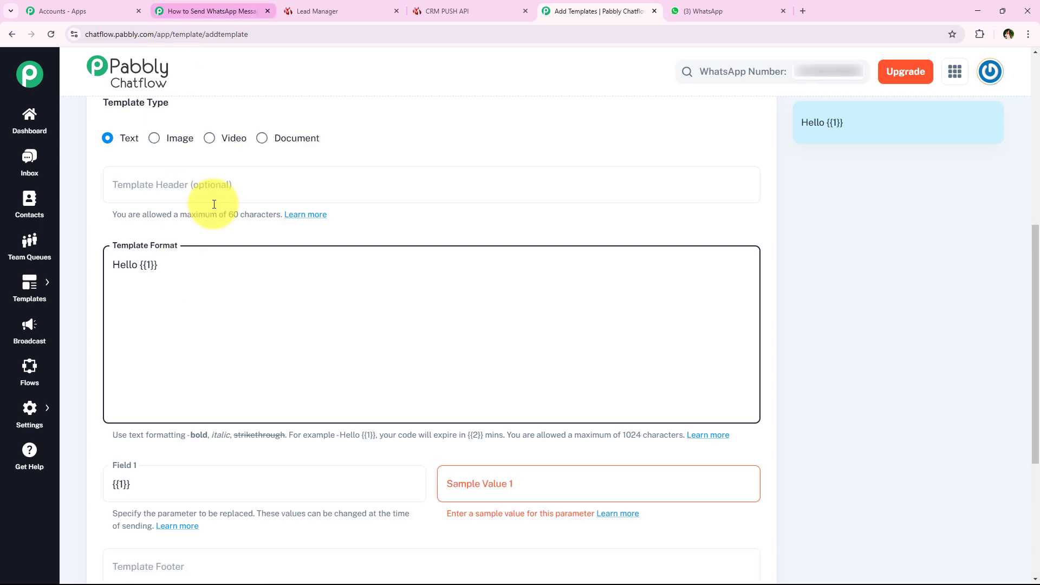
Enter 'Demo Lead' as sample value 1 so the preview shows Hello [Demo Lead].
{"action": "left_click", "coordinate": [555, 475]}
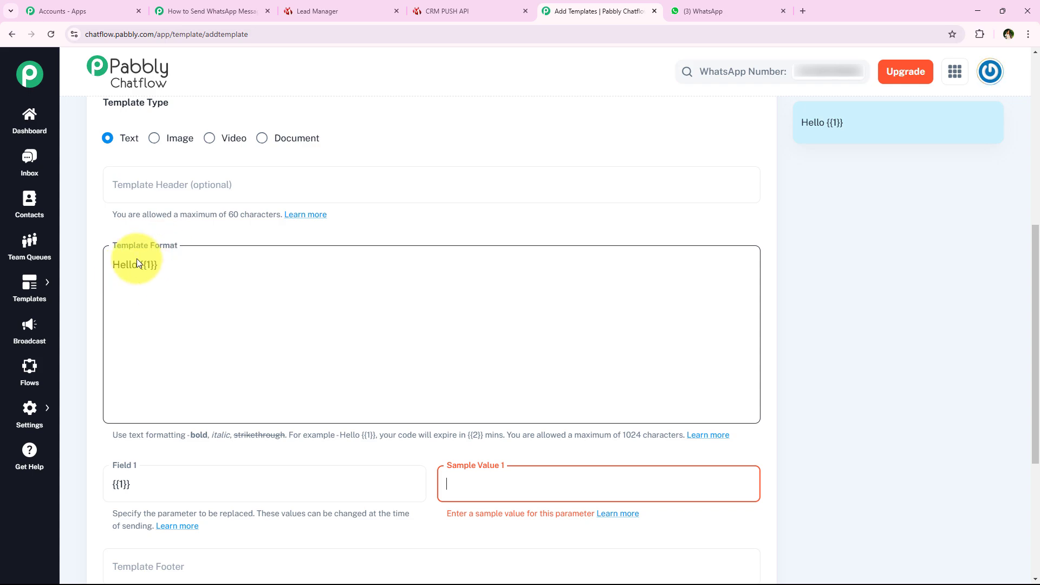
{"action": "left_click", "coordinate": [516, 493]}
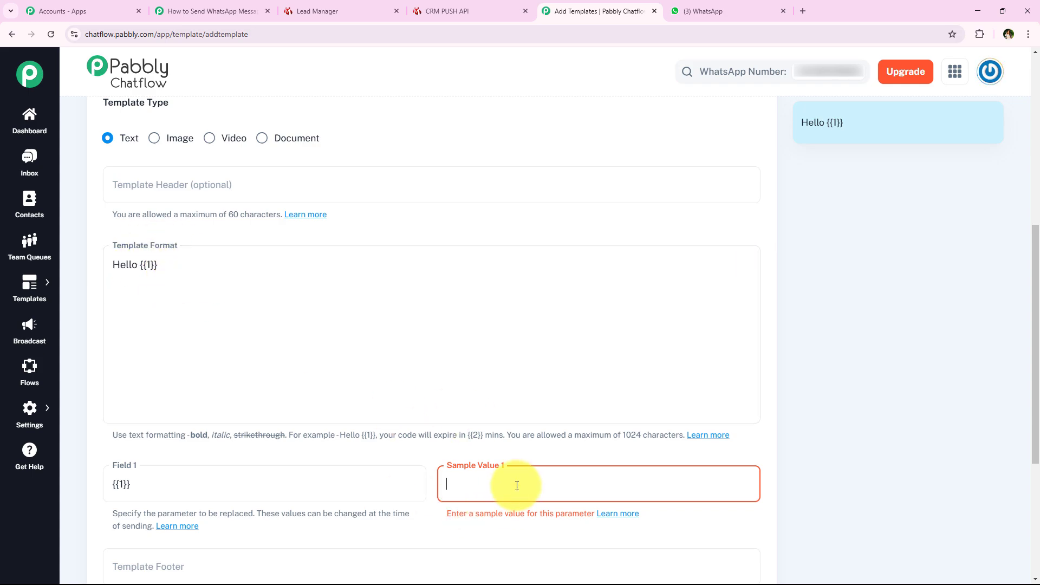
{"action": "type", "text": "Demo Lead"}
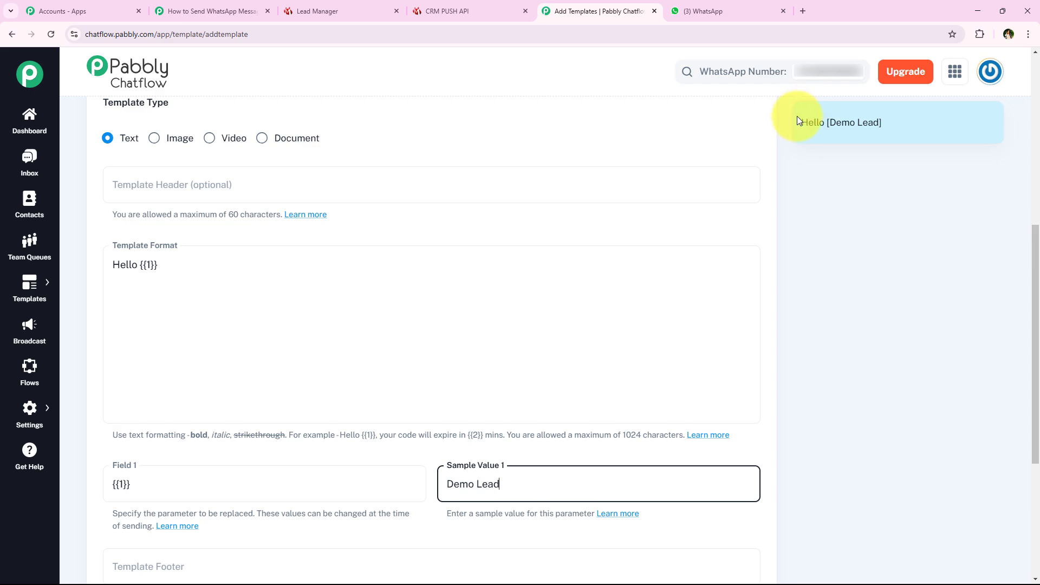
{"action": "left_click_drag", "start_coordinate": [796, 122], "coordinate": [922, 128]}
Add a trial {{2}} placeholder to the body, then delete it again.
{"action": "left_click", "coordinate": [258, 270]}
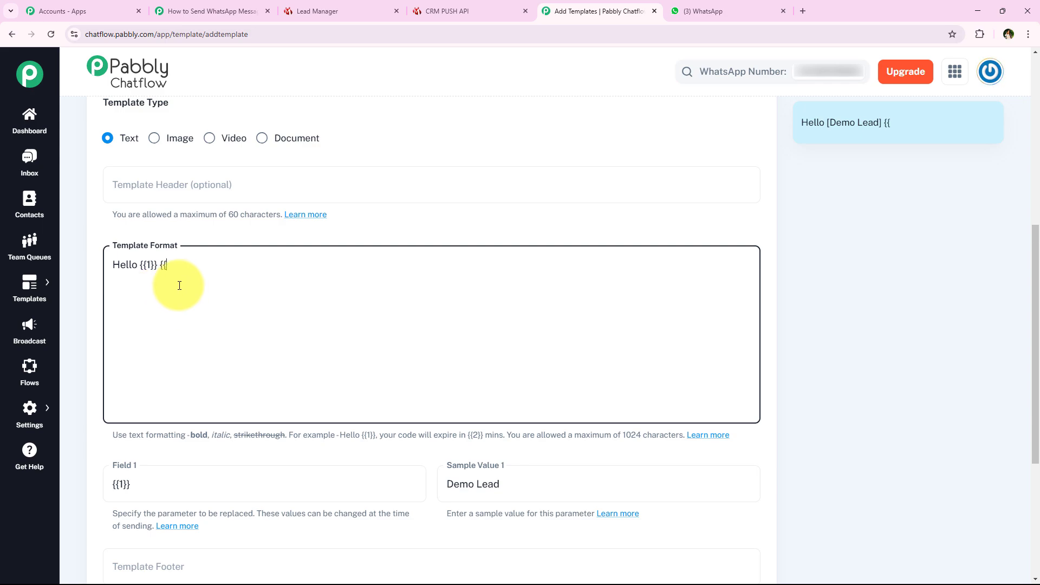
{"action": "type", "text": "}"}
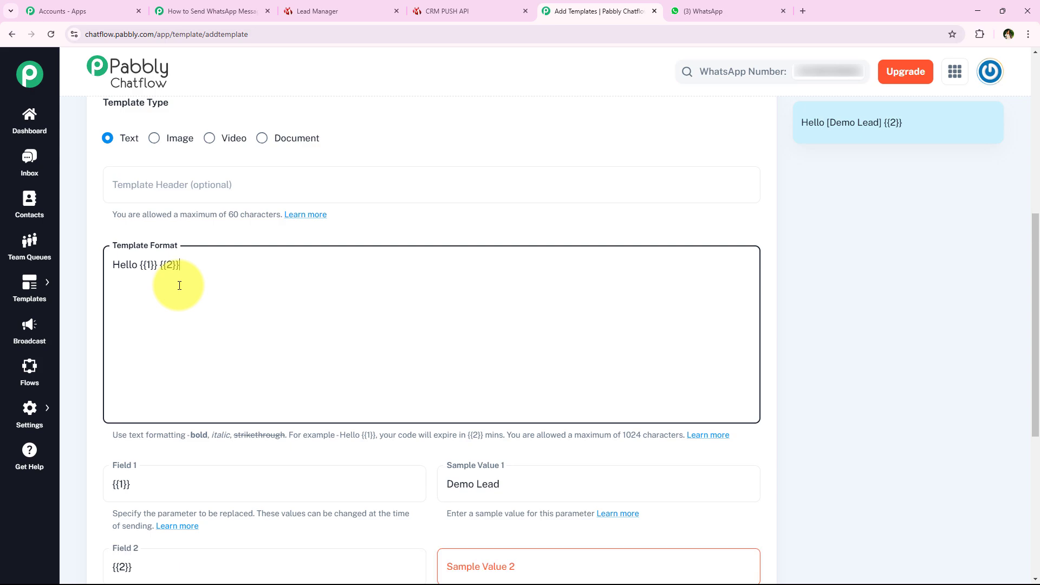
{"action": "scroll", "coordinate": [226, 339], "scroll_direction": "down", "scroll_amount": 2}
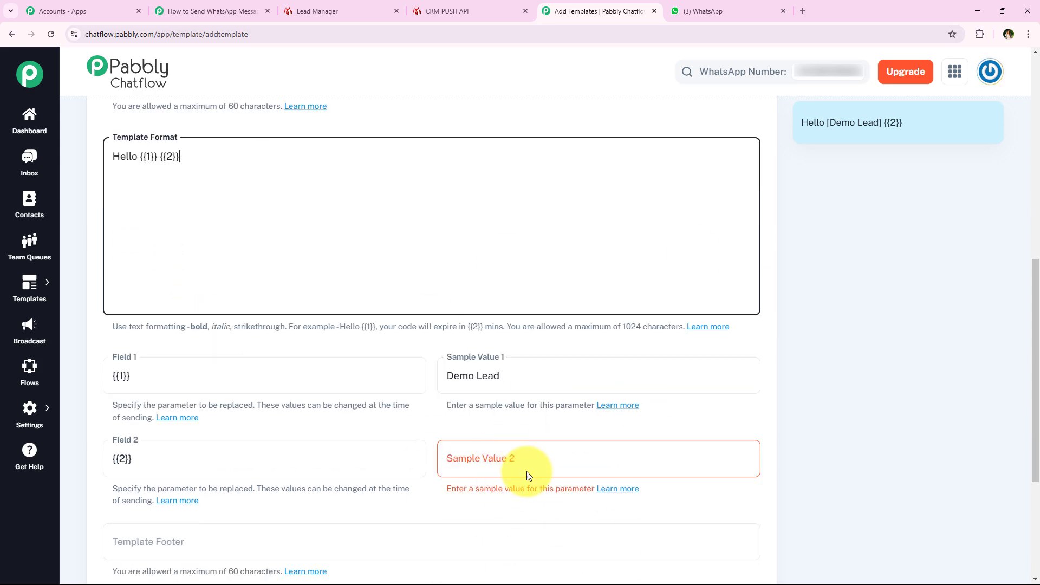
{"action": "left_click_drag", "start_coordinate": [188, 157], "coordinate": [156, 161]}
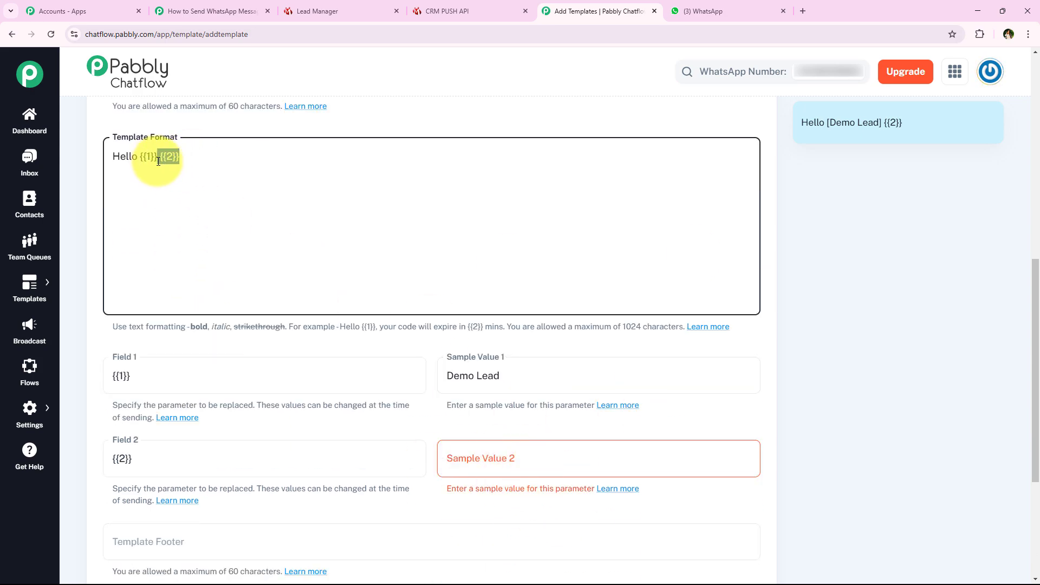
{"action": "key", "text": "BackSpace"}
{"action": "scroll", "coordinate": [434, 184], "scroll_direction": "up", "scroll_amount": 1}
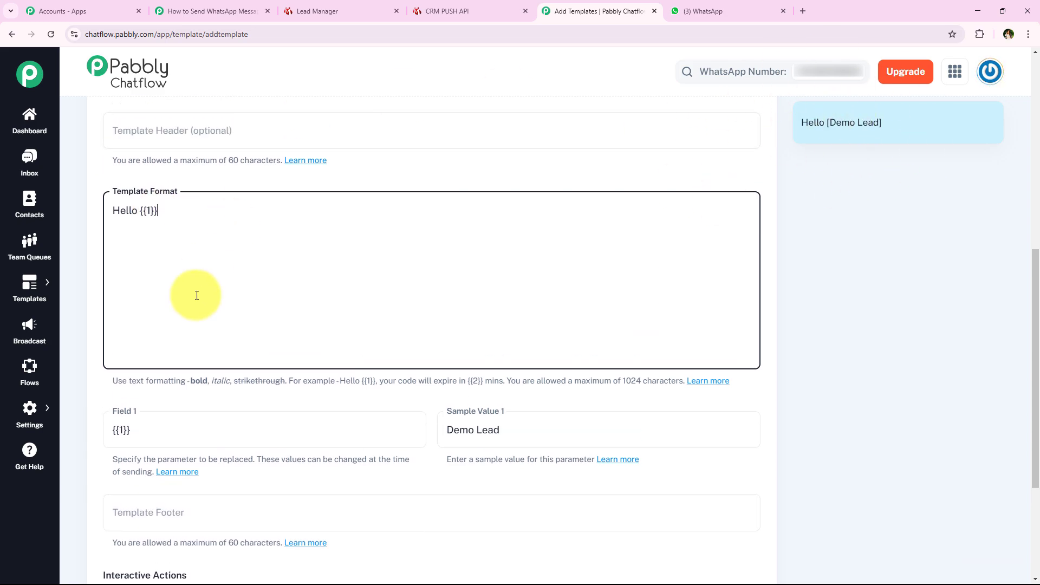
{"action": "scroll", "coordinate": [187, 347], "scroll_direction": "down", "scroll_amount": 3}
Add the footer 'Thank you' to the template.
{"action": "left_click", "coordinate": [170, 350]}
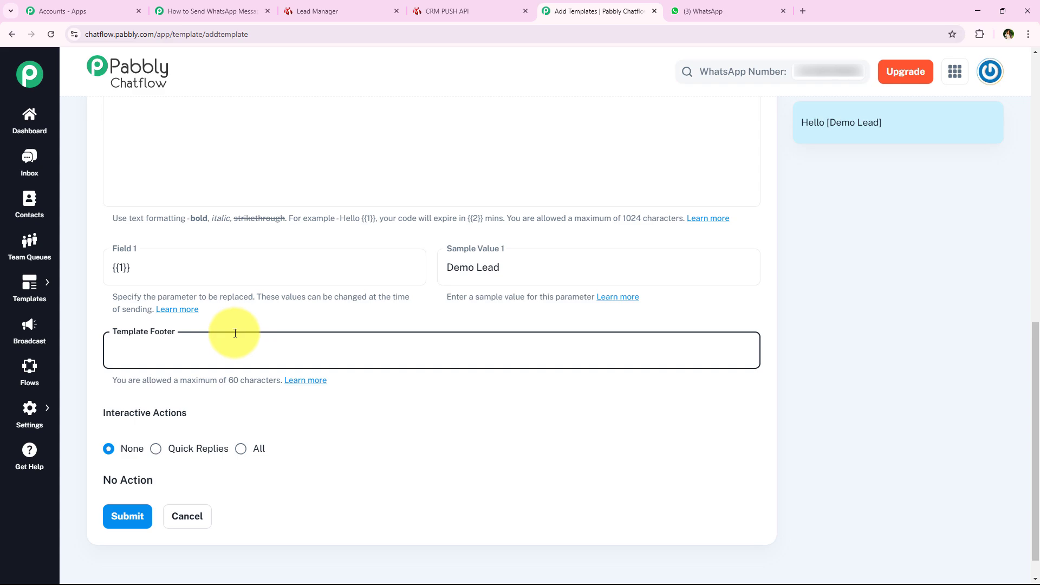
{"action": "type", "text": "Thank you"}
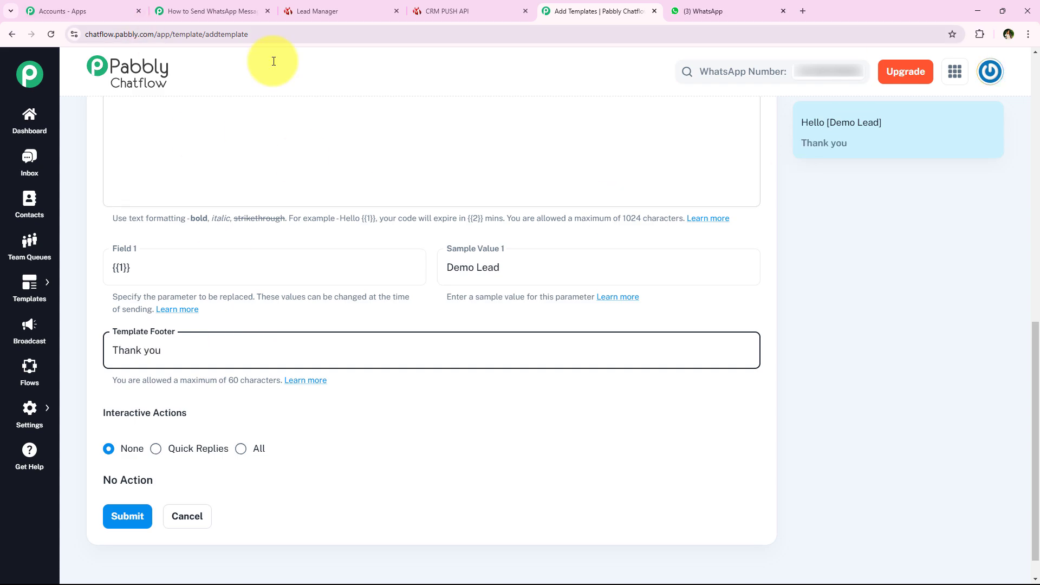
{"action": "scroll", "coordinate": [287, 330], "scroll_direction": "up", "scroll_amount": 7}
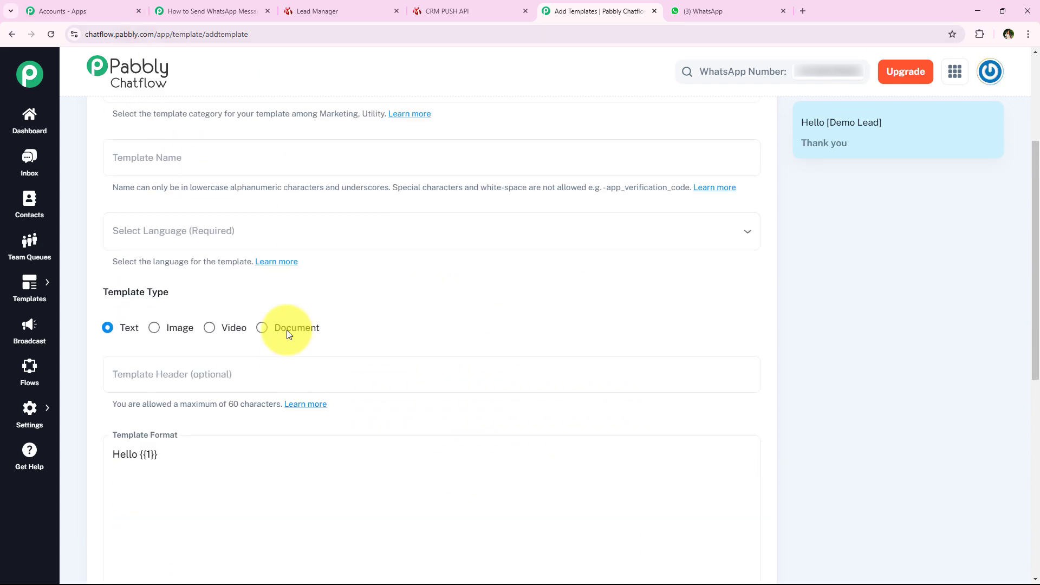
{"action": "scroll", "coordinate": [287, 330], "scroll_direction": "down", "scroll_amount": 4}
{"action": "scroll", "coordinate": [287, 331], "scroll_direction": "down", "scroll_amount": 4}
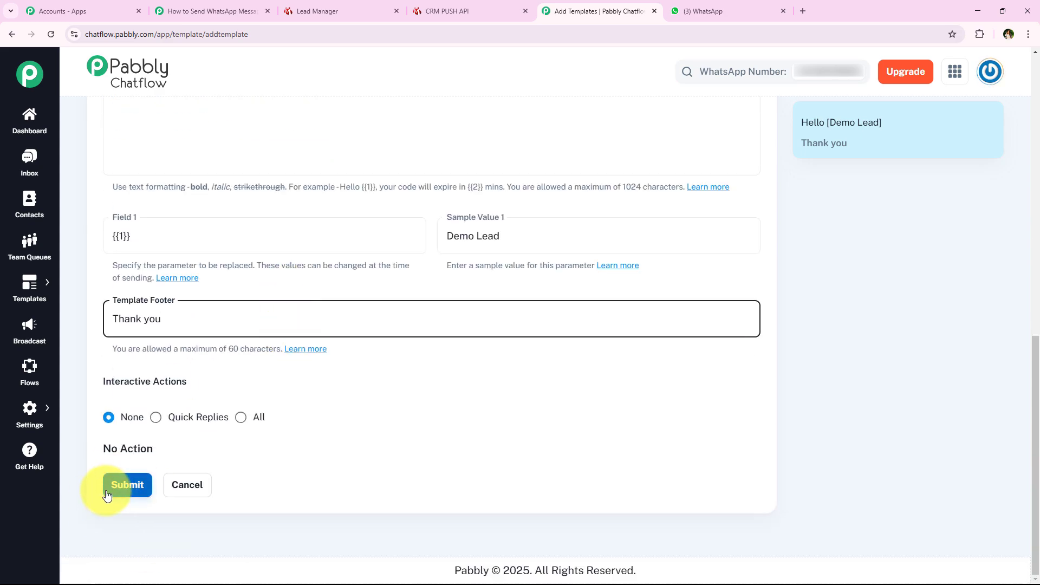
{"action": "left_click_drag", "start_coordinate": [93, 385], "coordinate": [226, 386]}
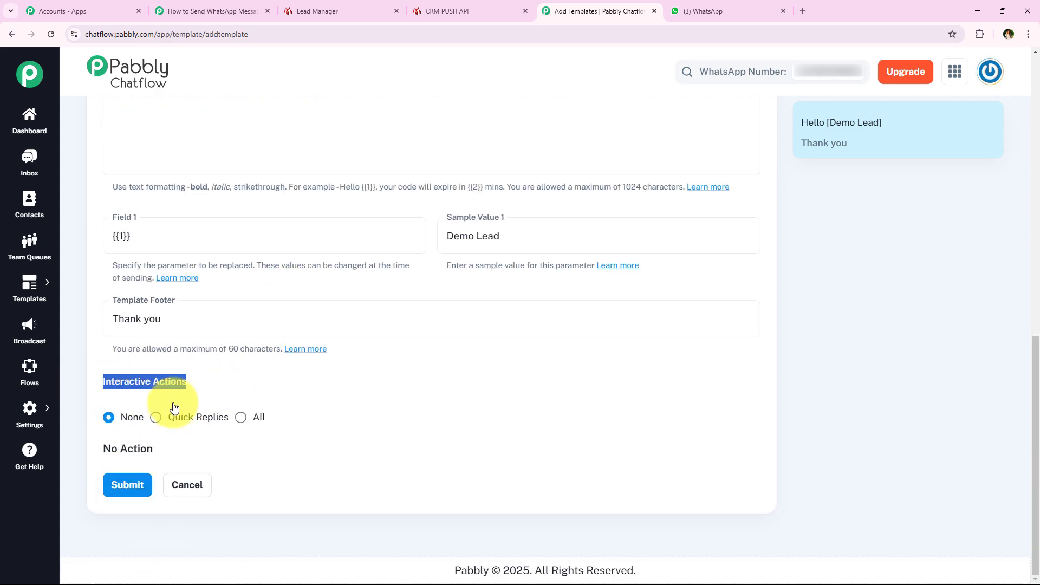
Cancel the unsaved template without saving a draft and return to the Templates list.
{"action": "left_click", "coordinate": [204, 485]}
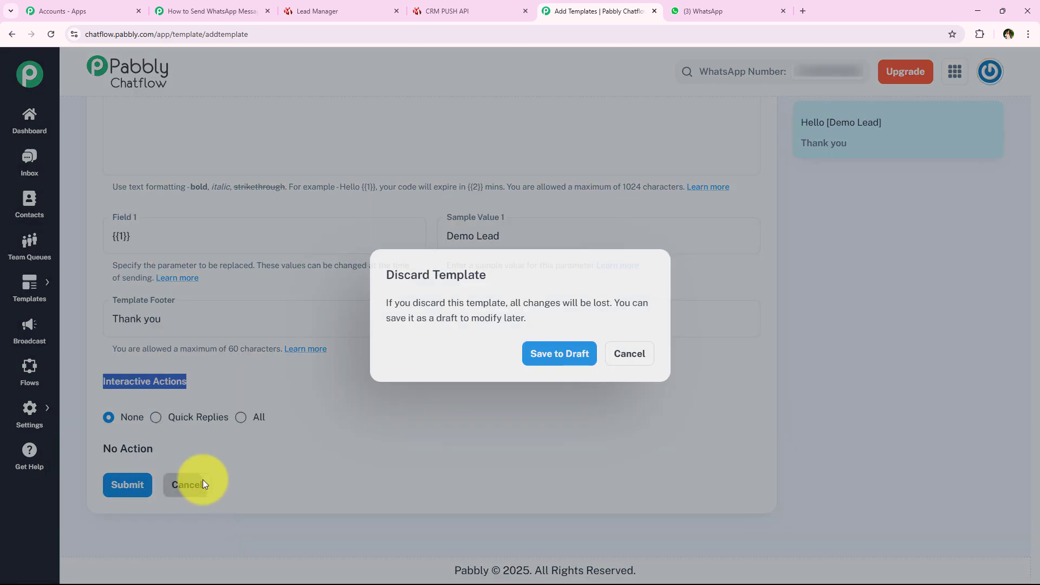
{"action": "left_click", "coordinate": [630, 355]}
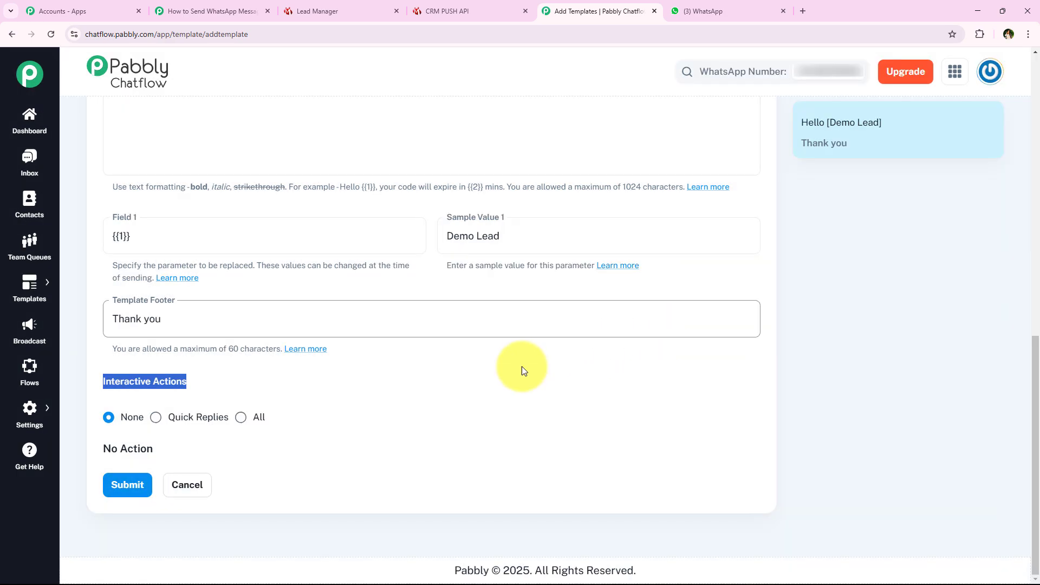
{"action": "left_click", "coordinate": [193, 483]}
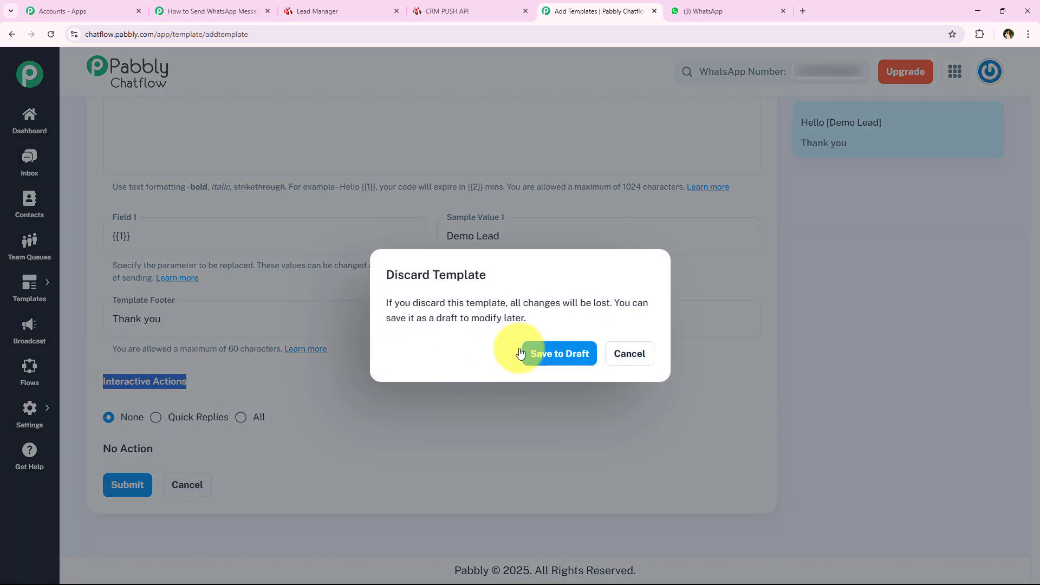
{"action": "left_click", "coordinate": [630, 354]}
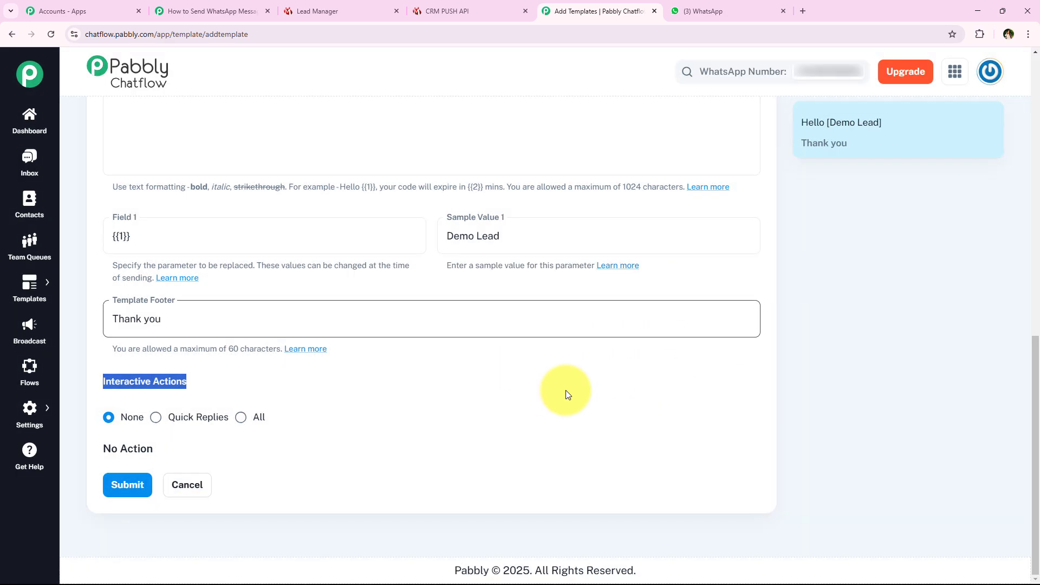
{"action": "left_click", "coordinate": [186, 483]}
On the second templates page, preview the approved indiamart_leads_message template text.
{"action": "scroll", "coordinate": [305, 242], "scroll_direction": "down", "scroll_amount": 4}
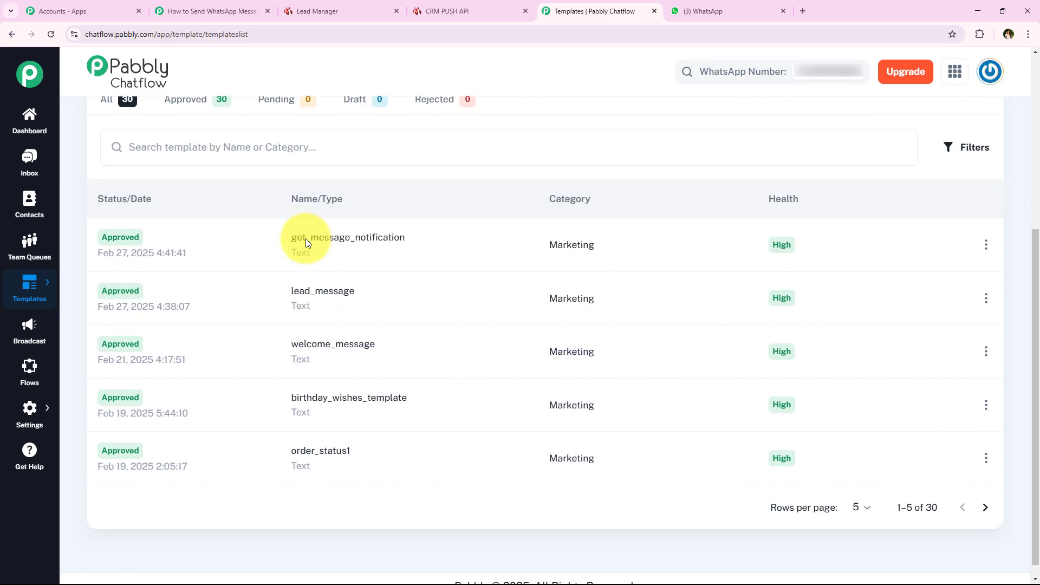
{"action": "left_click", "coordinate": [984, 492]}
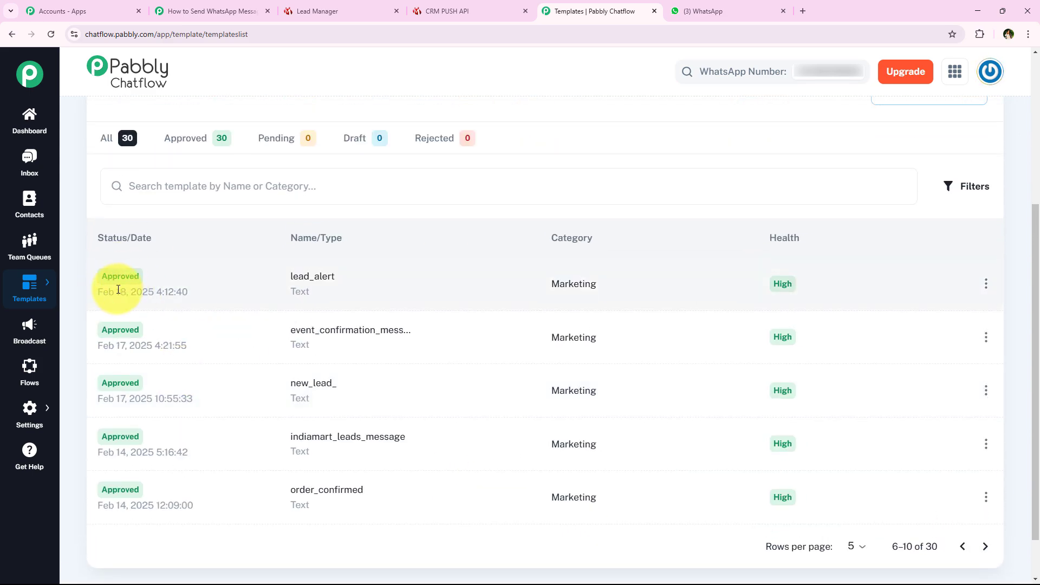
{"action": "mouse_move", "coordinate": [108, 275]}
{"action": "scroll", "coordinate": [272, 320], "scroll_direction": "up", "scroll_amount": 3}
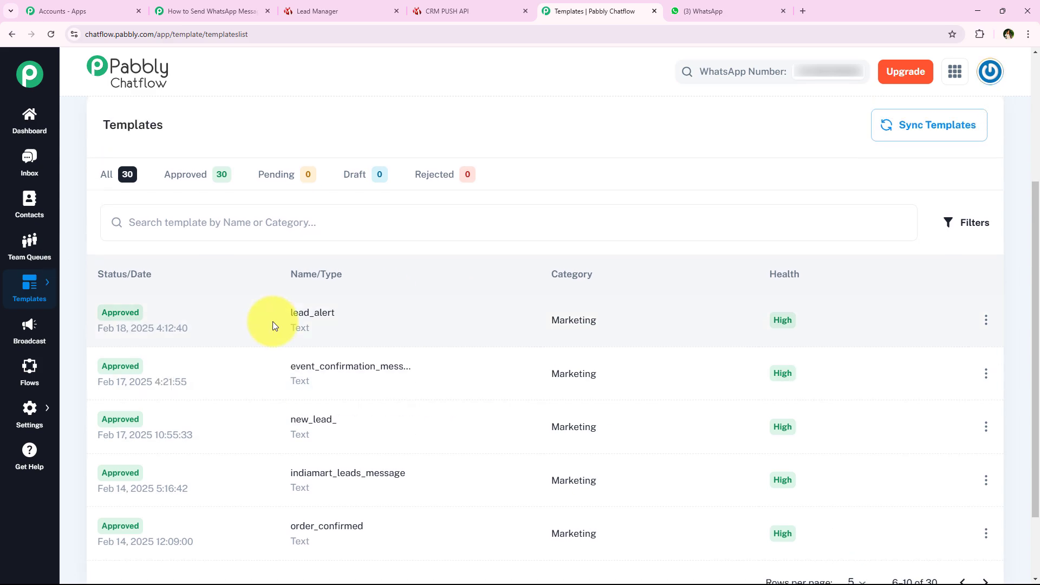
{"action": "scroll", "coordinate": [212, 287], "scroll_direction": "down", "scroll_amount": 2}
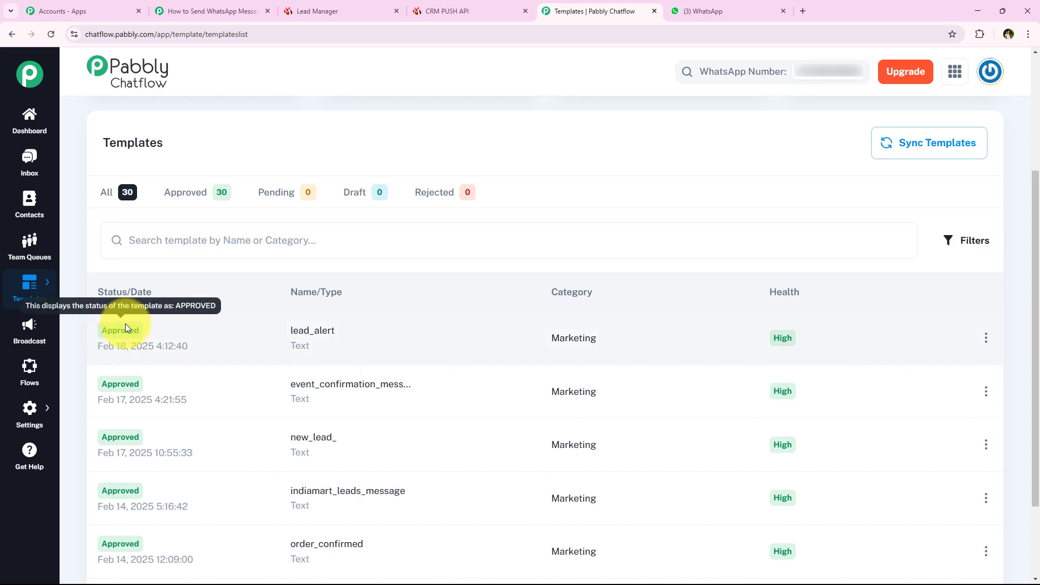
{"action": "scroll", "coordinate": [217, 323], "scroll_direction": "down", "scroll_amount": 2}
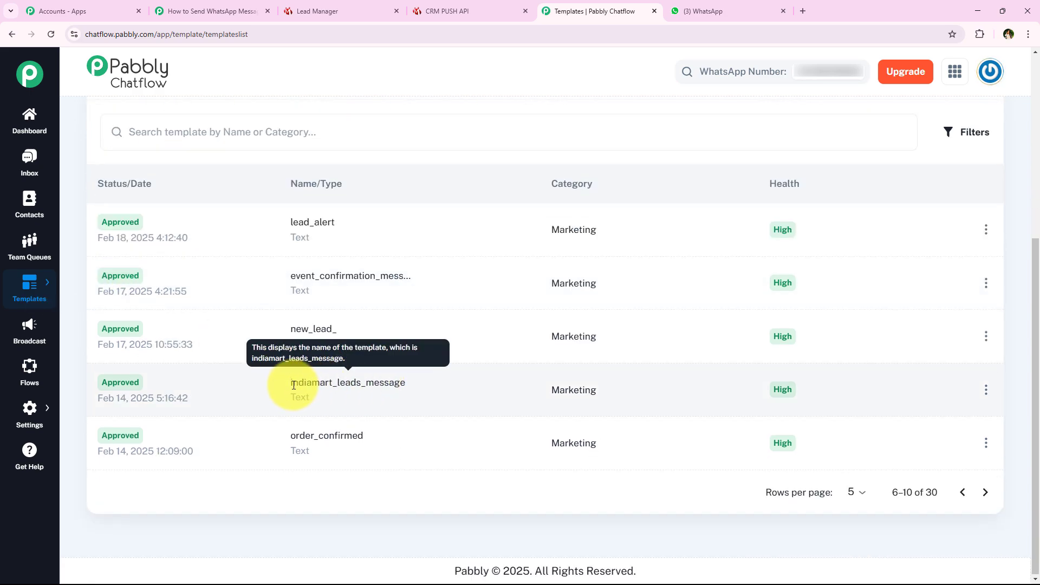
{"action": "left_click_drag", "start_coordinate": [287, 382], "coordinate": [414, 387]}
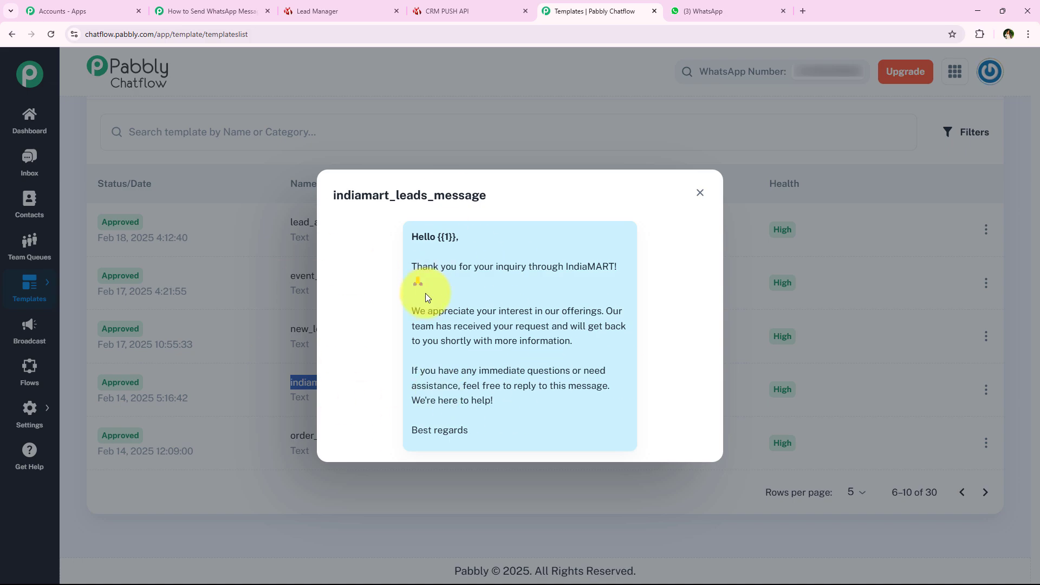
{"action": "left_click_drag", "start_coordinate": [405, 239], "coordinate": [502, 438]}
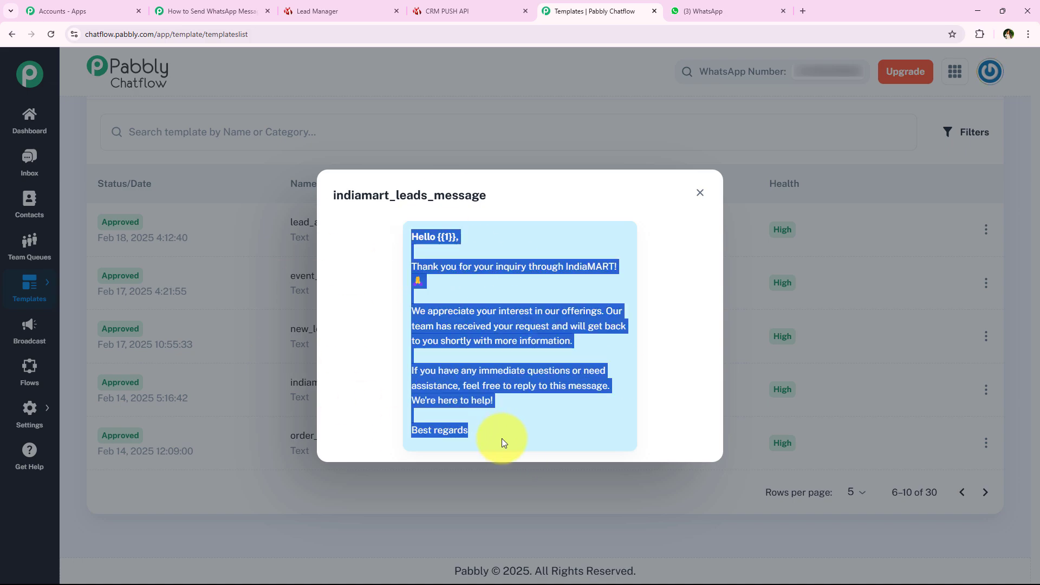
{"action": "left_click", "coordinate": [524, 415]}
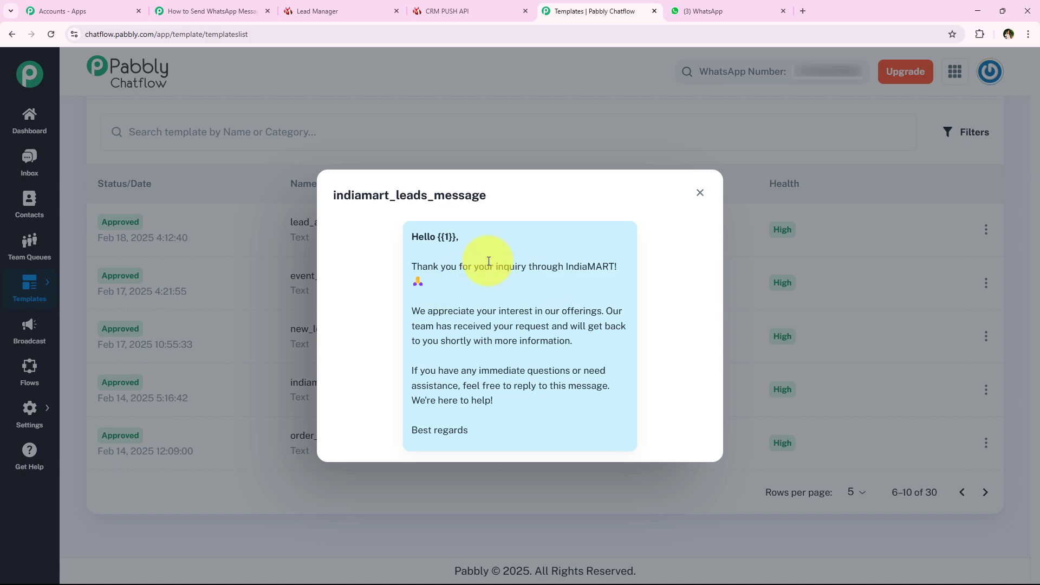
Choose indiamart_leads_message as the Chatflow action's Template Name, checking it against the Chatflow preview.
{"action": "left_click", "coordinate": [214, 11]}
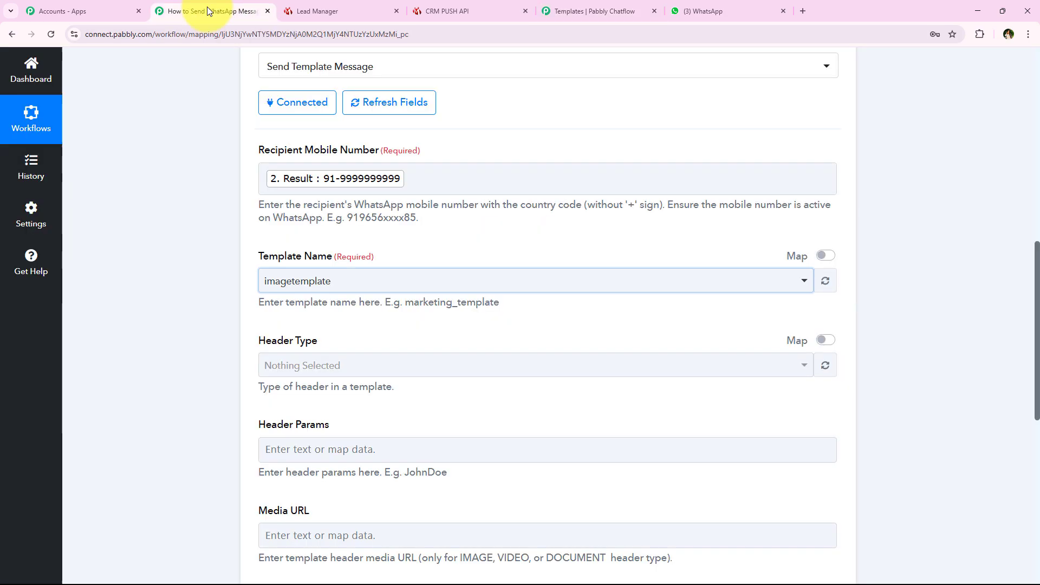
{"action": "left_click", "coordinate": [364, 281]}
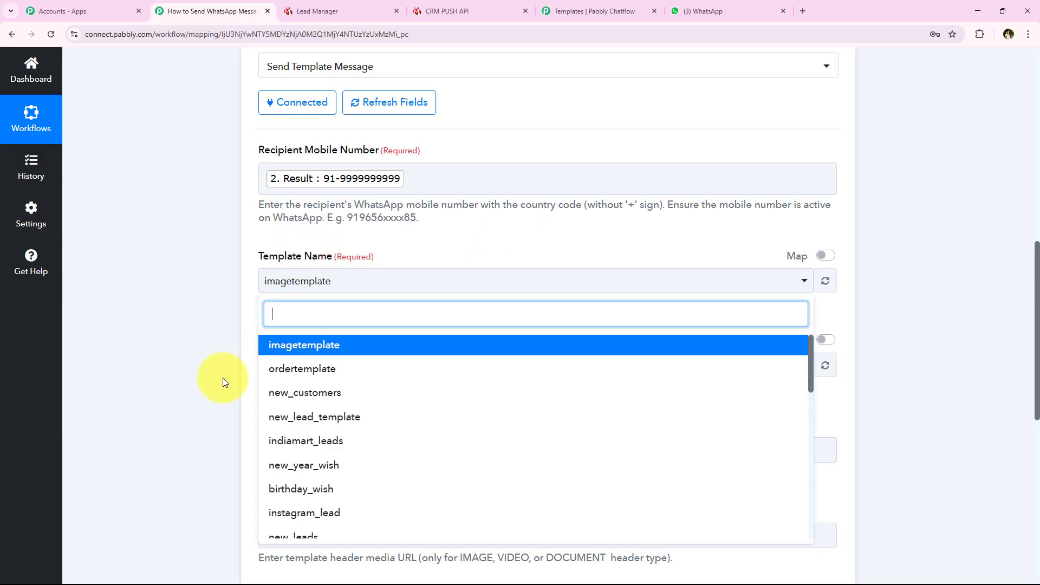
{"action": "scroll", "coordinate": [359, 436], "scroll_direction": "down", "scroll_amount": 1}
{"action": "scroll", "coordinate": [359, 436], "scroll_direction": "down", "scroll_amount": 4}
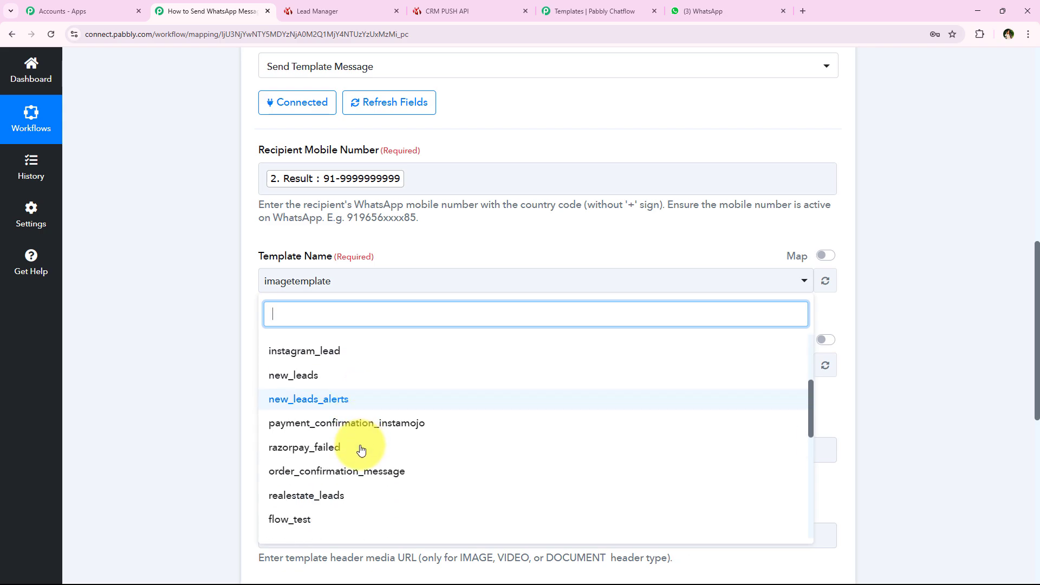
{"action": "scroll", "coordinate": [352, 461], "scroll_direction": "down", "scroll_amount": 2}
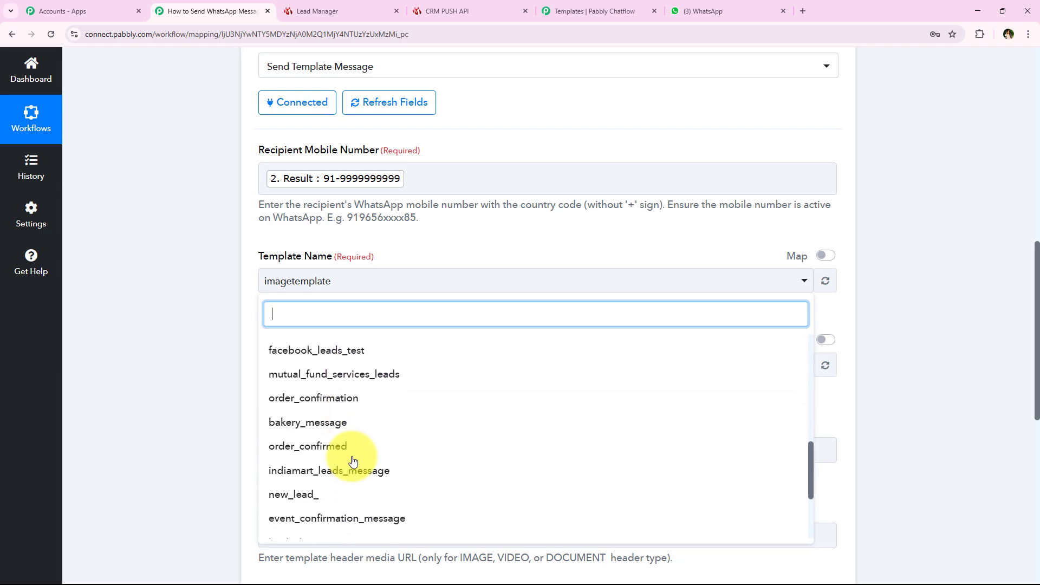
{"action": "left_click", "coordinate": [433, 471]}
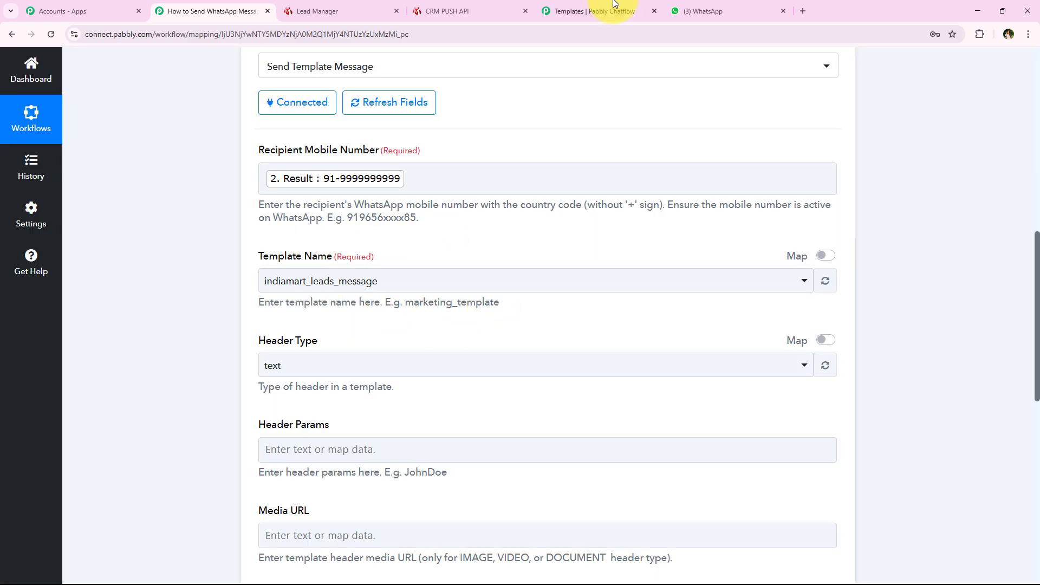
{"action": "left_click", "coordinate": [606, 11]}
{"action": "left_click_drag", "start_coordinate": [335, 199], "coordinate": [529, 190]}
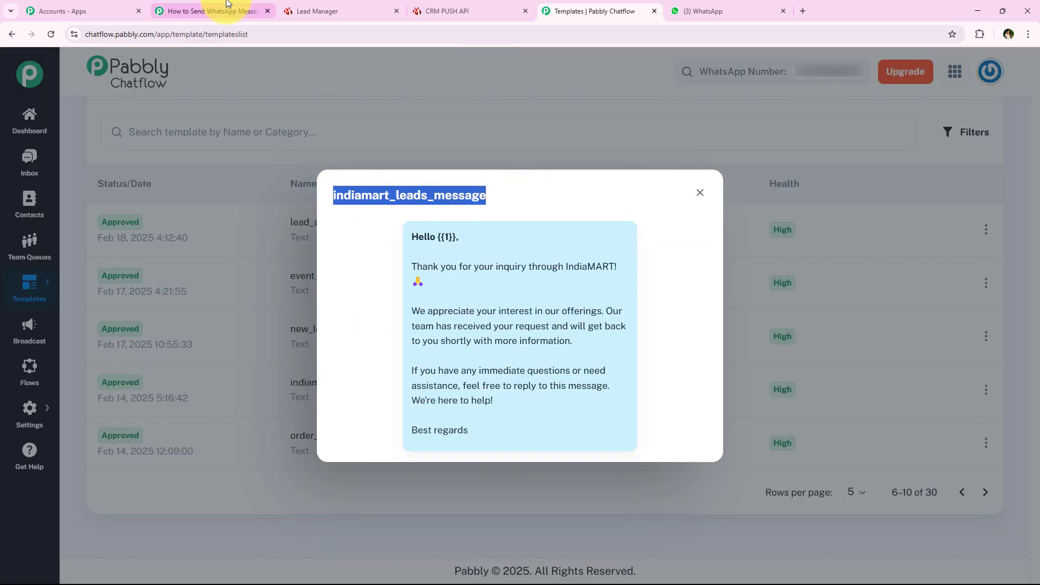
{"action": "left_click", "coordinate": [211, 11]}
{"action": "scroll", "coordinate": [215, 283], "scroll_direction": "down", "scroll_amount": 2}
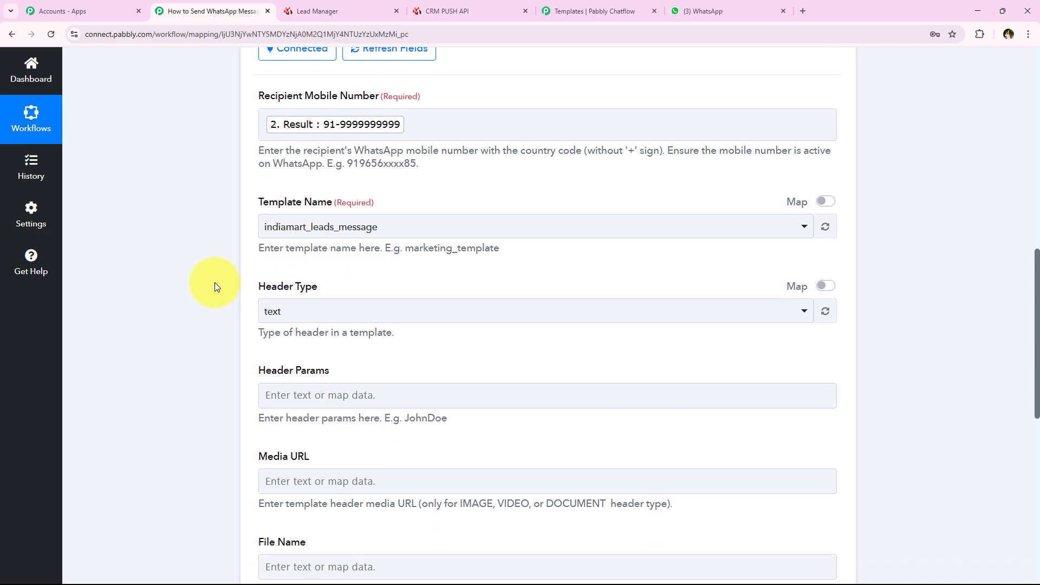
{"action": "left_click", "coordinate": [325, 250]}
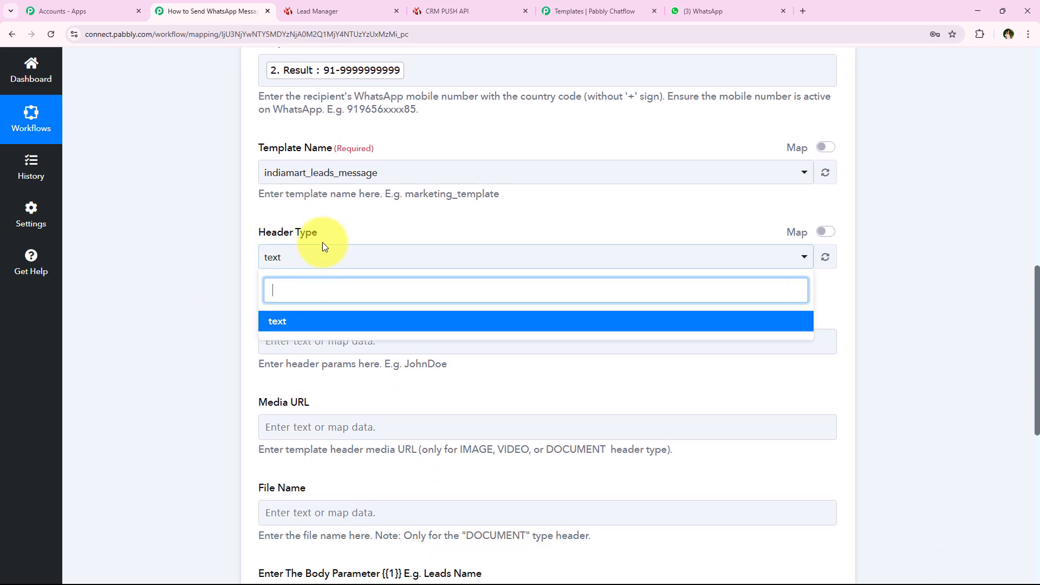
{"action": "left_click", "coordinate": [320, 233]}
{"action": "left_click", "coordinate": [601, 7]}
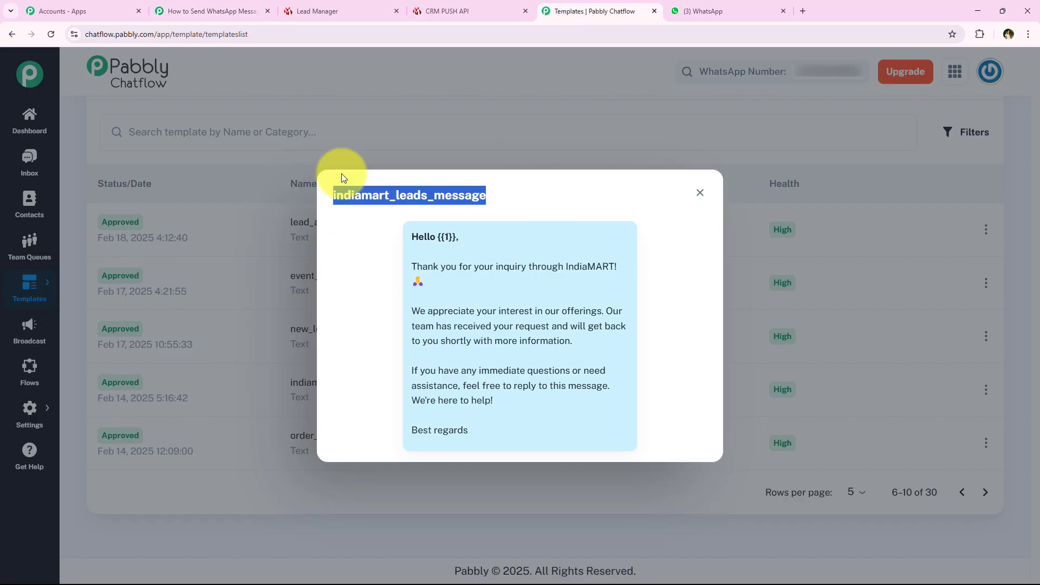
{"action": "left_click", "coordinate": [396, 284]}
{"action": "left_click", "coordinate": [248, 6]}
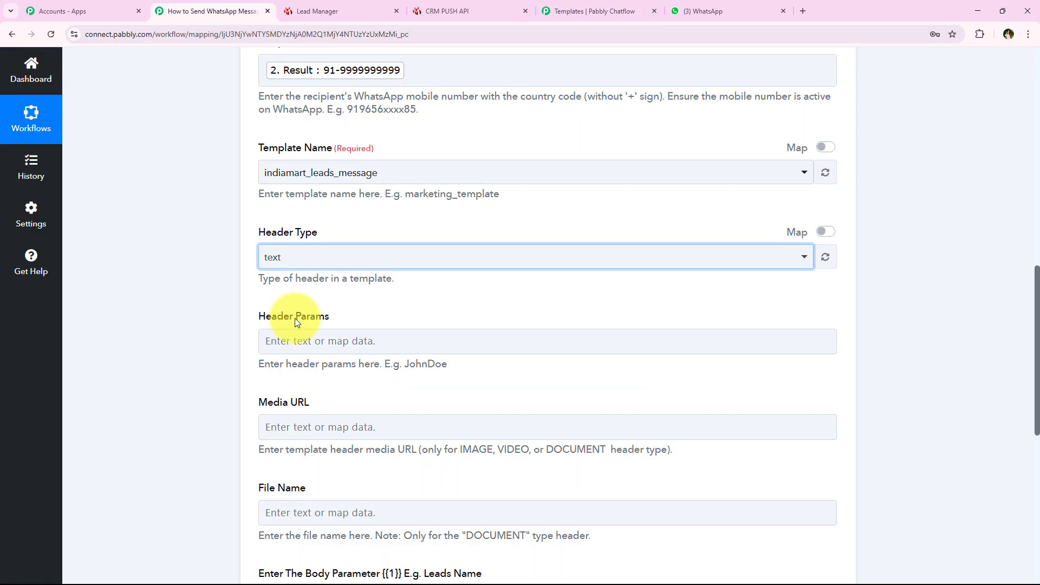
{"action": "left_click", "coordinate": [205, 266]}
{"action": "scroll", "coordinate": [205, 265], "scroll_direction": "down", "scroll_amount": 3}
{"action": "left_click_drag", "start_coordinate": [257, 152], "coordinate": [456, 163]}
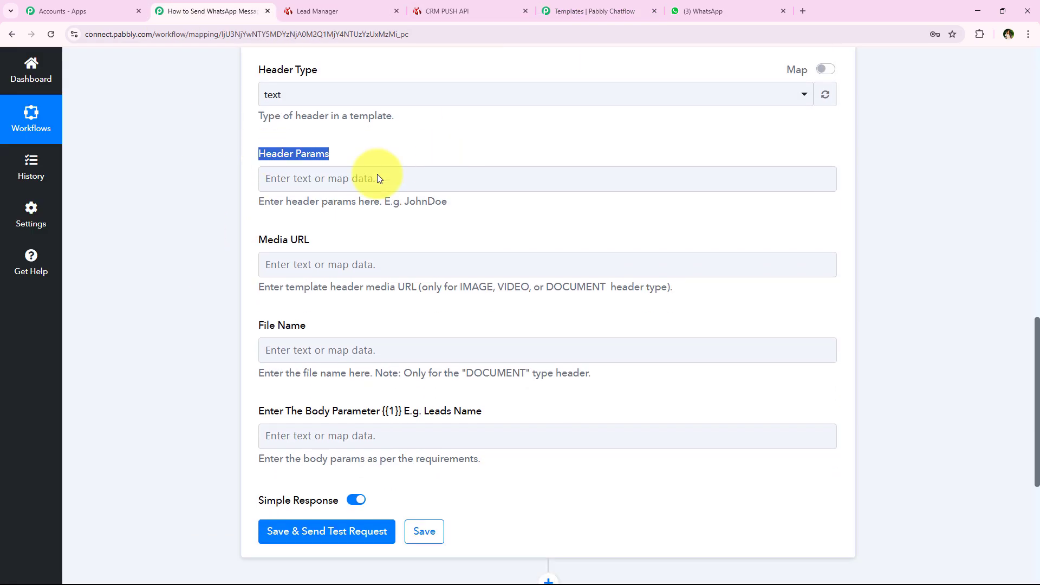
{"action": "left_click_drag", "start_coordinate": [196, 237], "coordinate": [327, 240]}
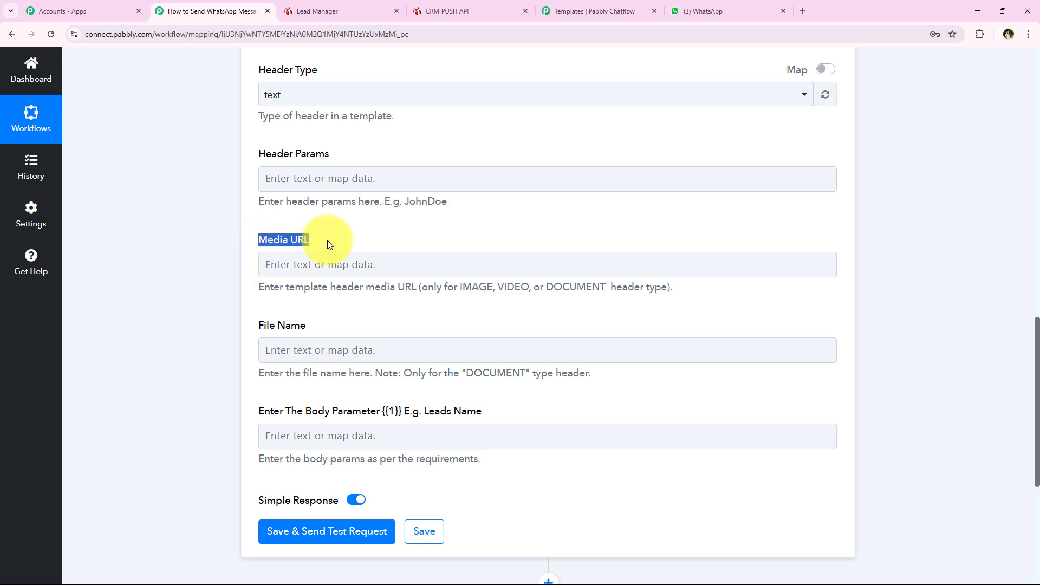
{"action": "left_click", "coordinate": [255, 327]}
{"action": "left_click", "coordinate": [391, 323]}
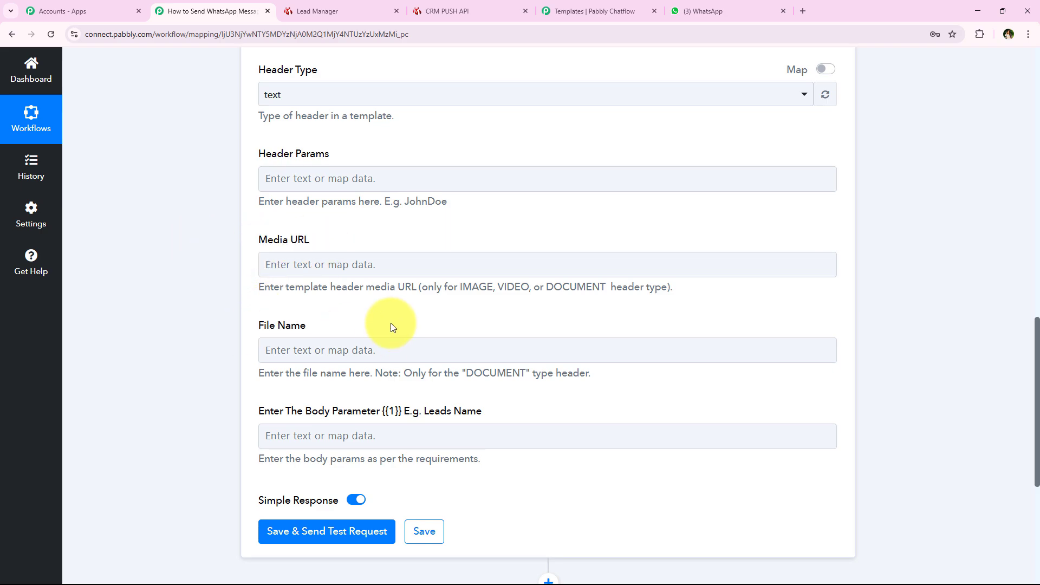
{"action": "left_click", "coordinate": [607, 11]}
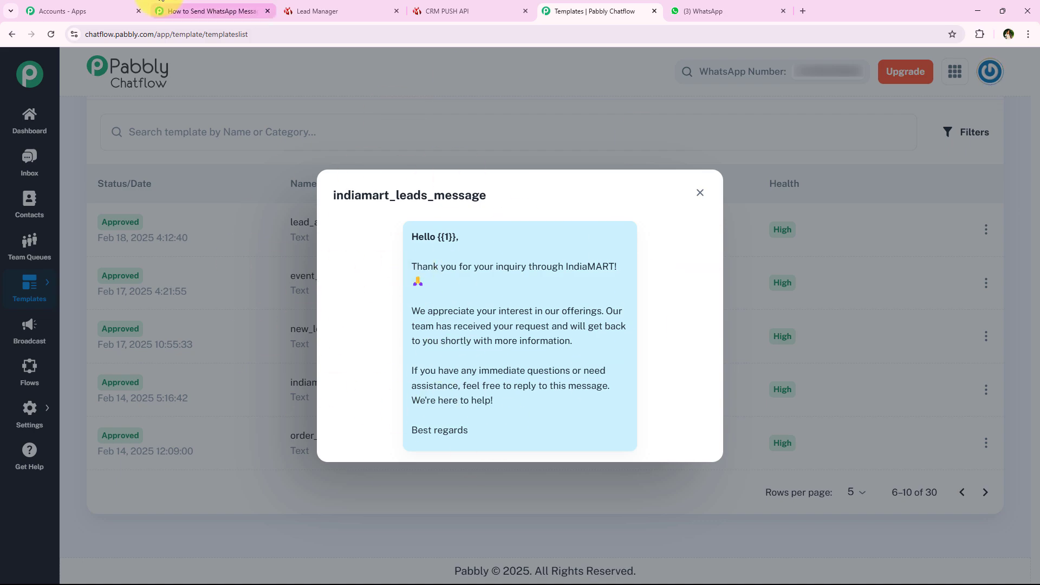
{"action": "left_click", "coordinate": [211, 11]}
{"action": "scroll", "coordinate": [266, 372], "scroll_direction": "up", "scroll_amount": 1}
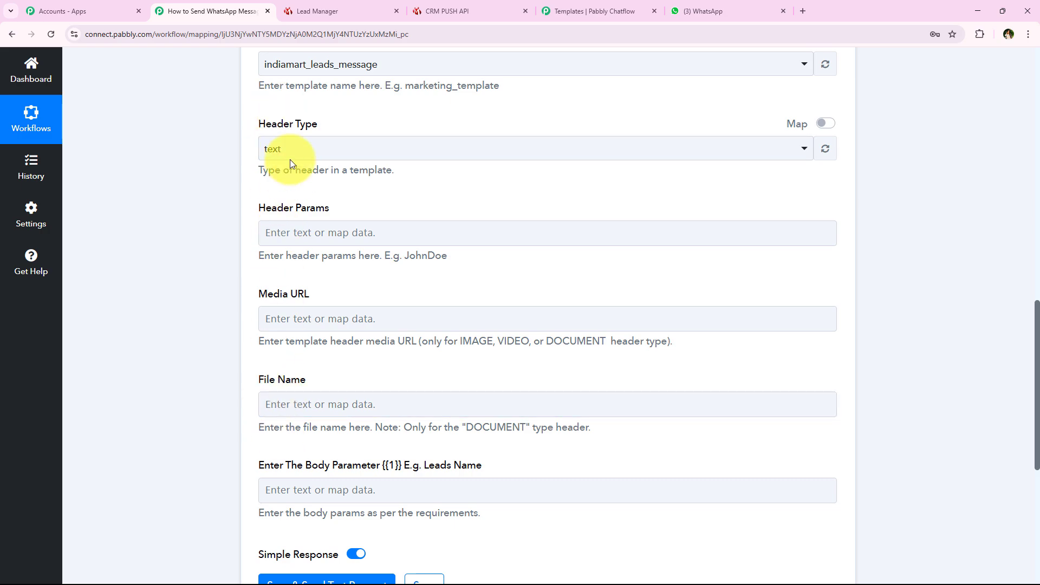
{"action": "scroll", "coordinate": [204, 326], "scroll_direction": "down", "scroll_amount": 4}
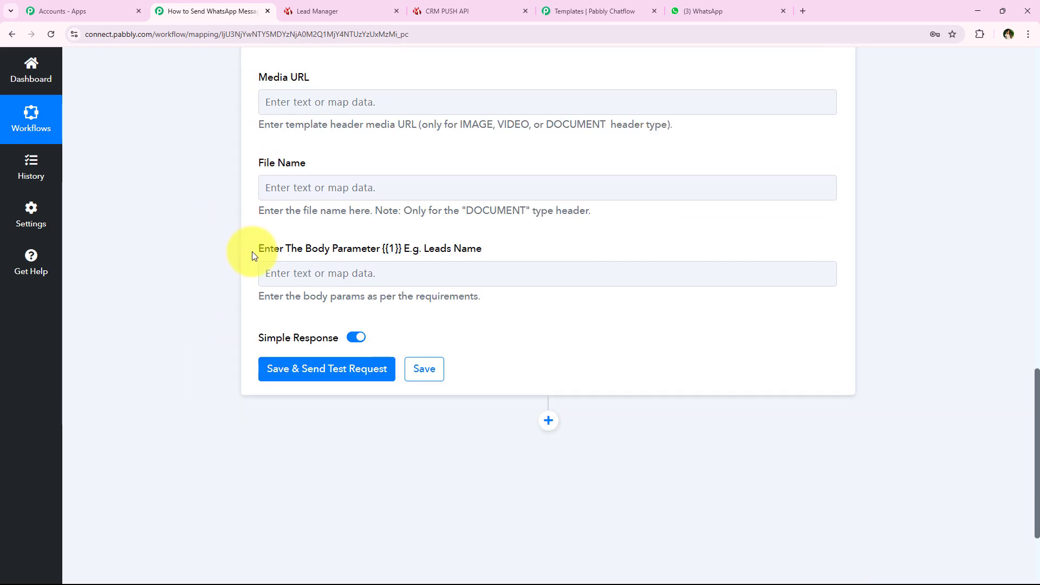
{"action": "left_click_drag", "start_coordinate": [375, 252], "coordinate": [382, 254]}
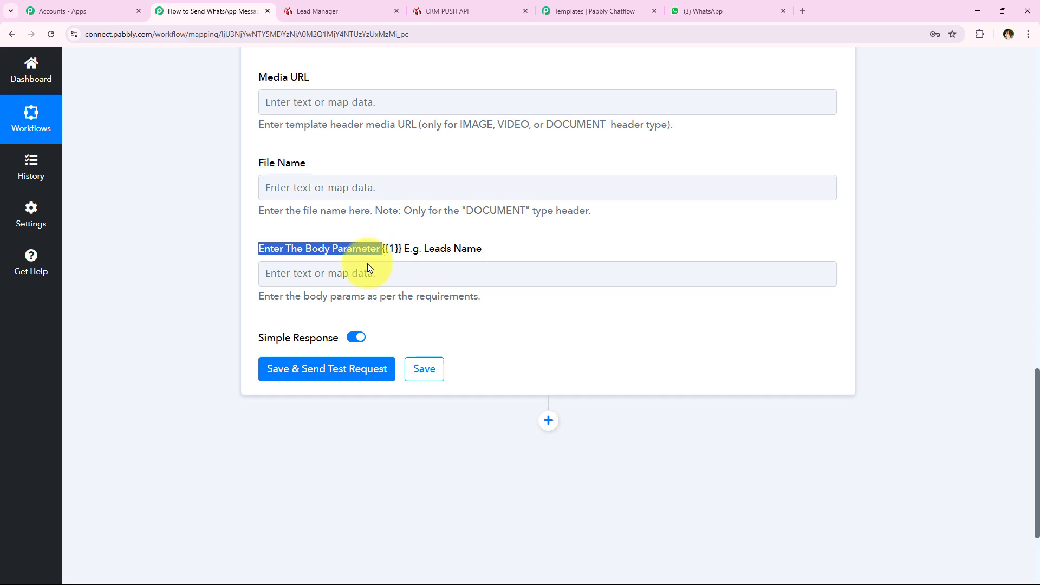
{"action": "left_click", "coordinate": [456, 245]}
{"action": "left_click", "coordinate": [593, 248]}
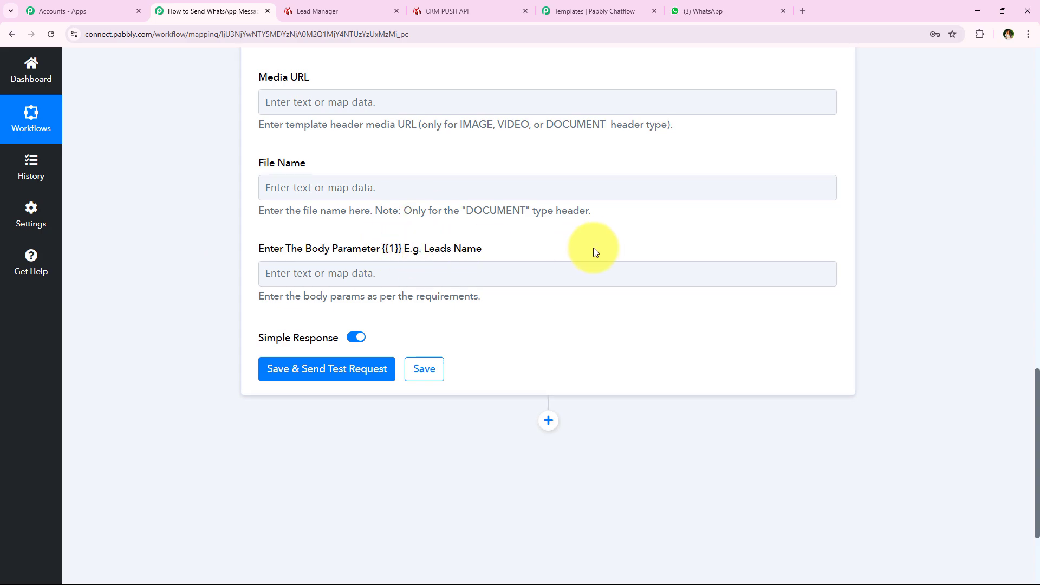
{"action": "left_click", "coordinate": [595, 11]}
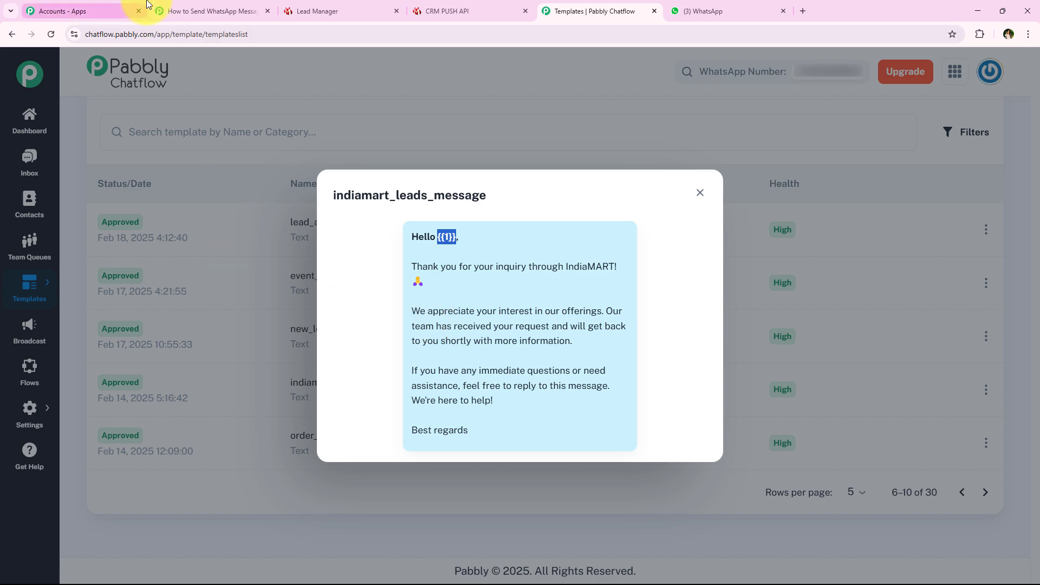
{"action": "left_click", "coordinate": [221, 12]}
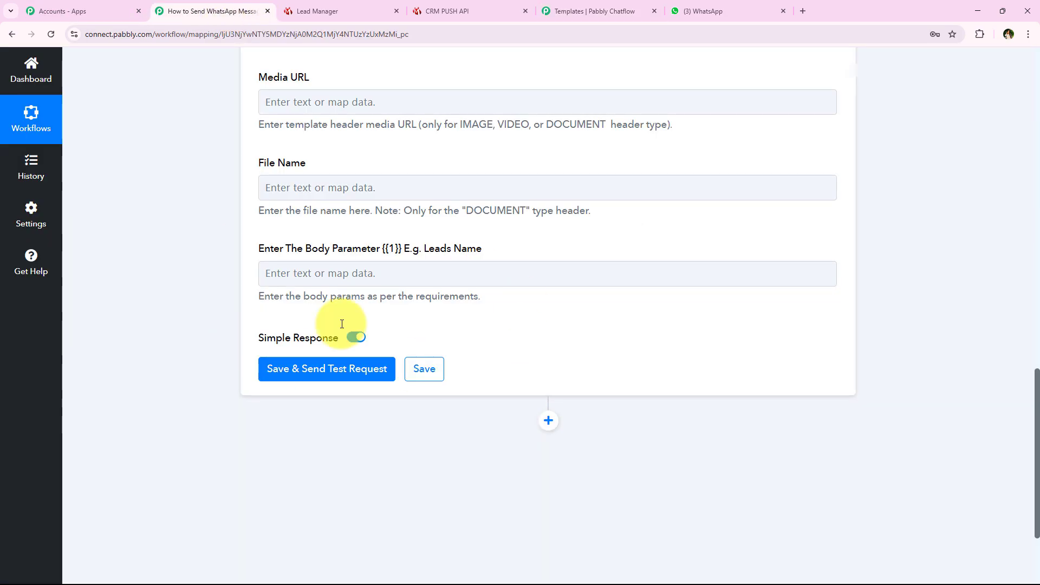
{"action": "left_click", "coordinate": [574, 11]}
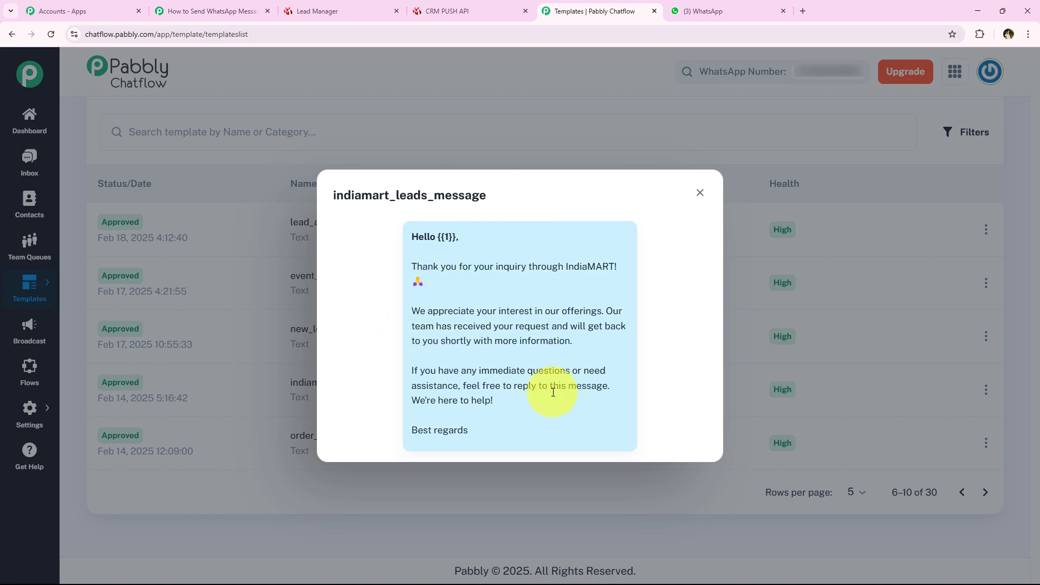
{"action": "left_click", "coordinate": [190, 16]}
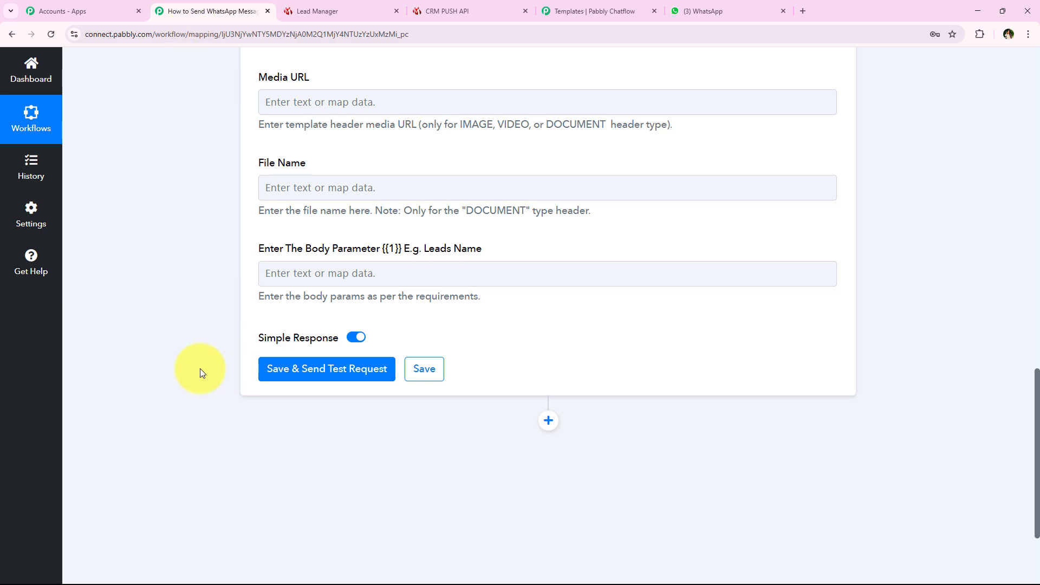
Map body parameter {{1}} to IndiaMART's '1. RESPONSE SENDER NAME', found by searching 'Na'.
{"action": "left_click", "coordinate": [301, 273]}
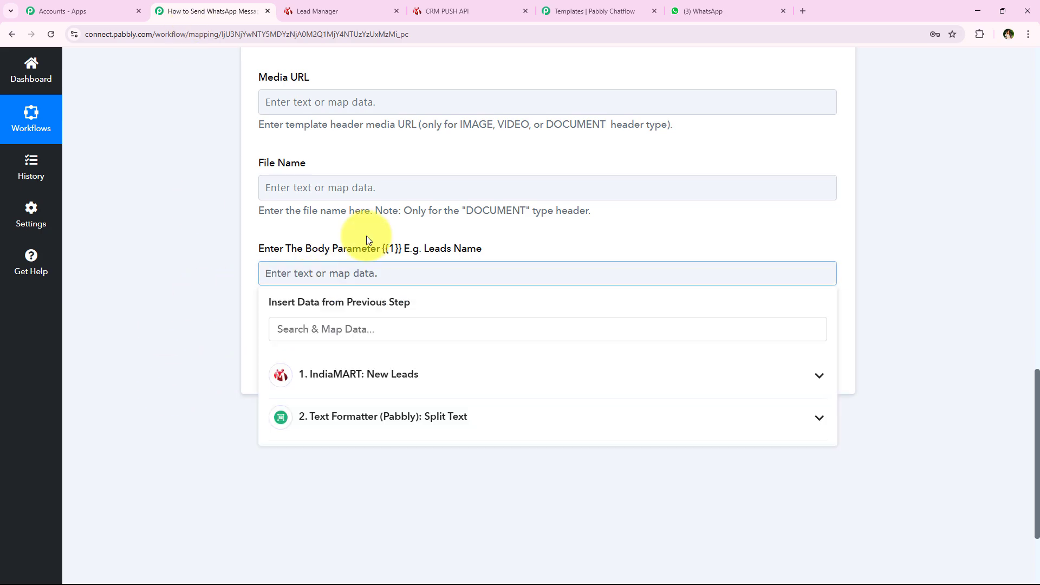
{"action": "left_click", "coordinate": [418, 332]}
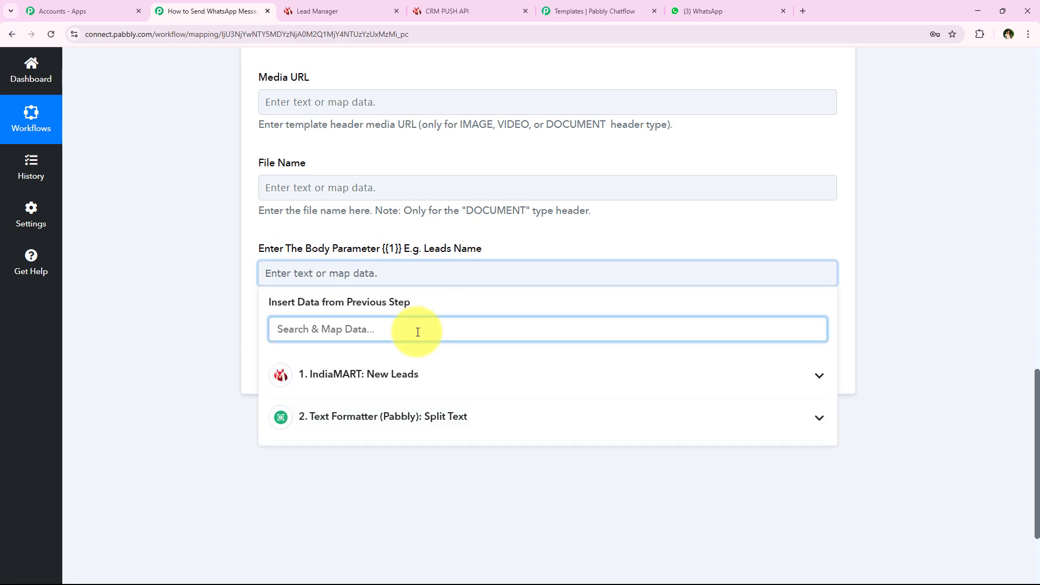
{"action": "type", "text": "Na"}
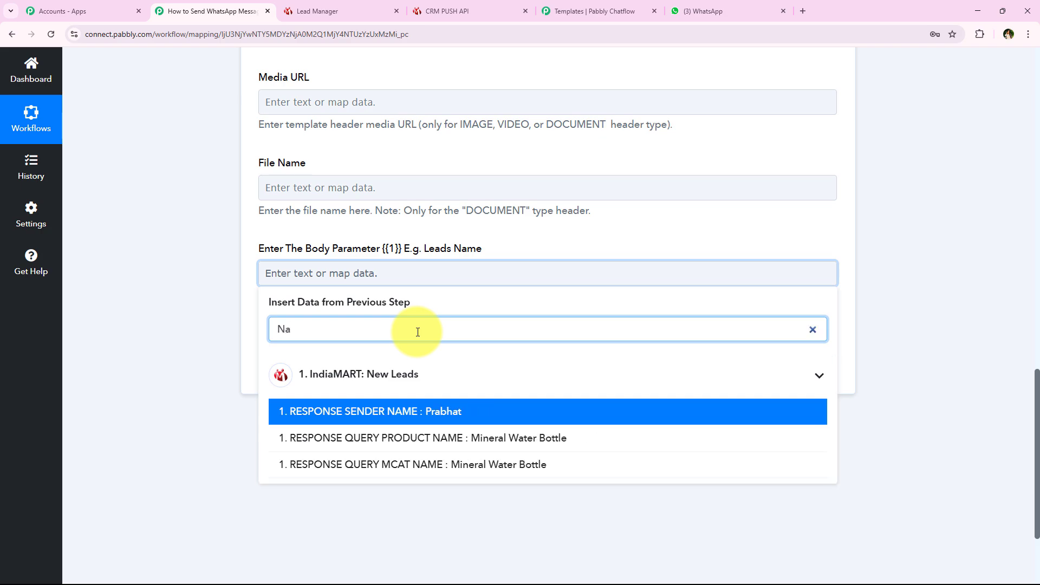
{"action": "left_click", "coordinate": [424, 415]}
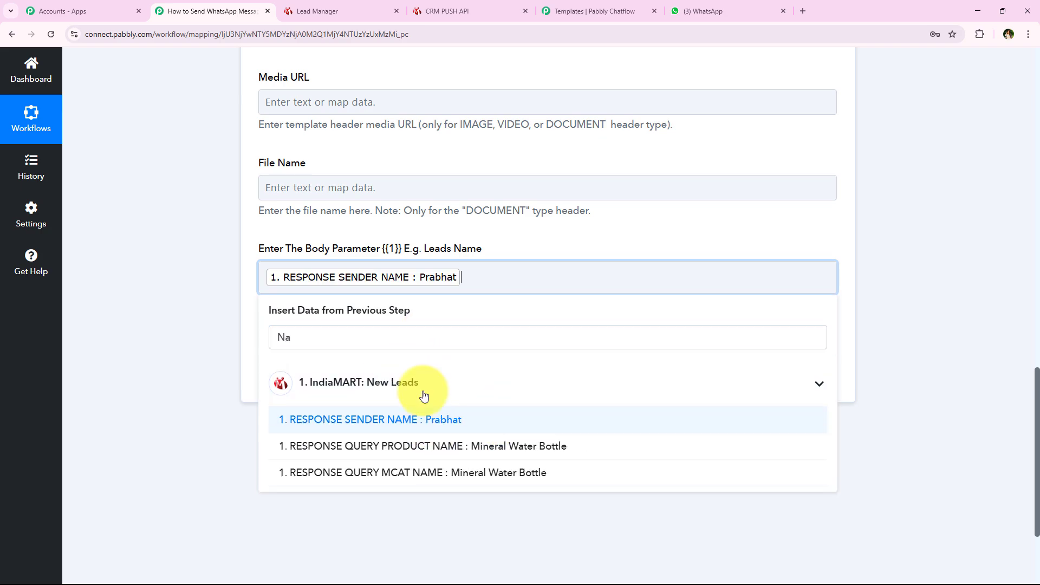
{"action": "left_click", "coordinate": [241, 327]}
{"action": "scroll", "coordinate": [101, 442], "scroll_direction": "up", "scroll_amount": 2}
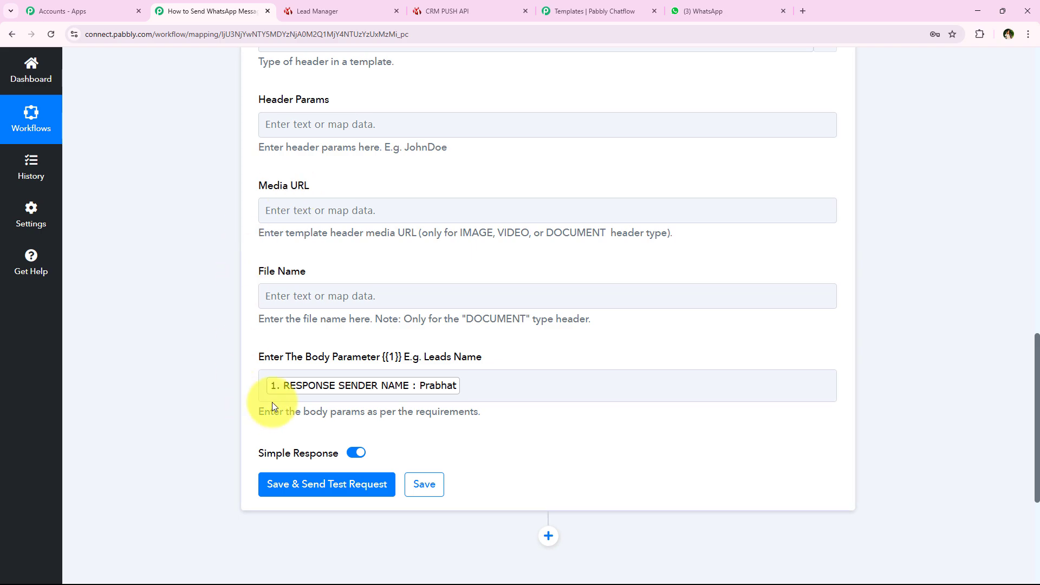
{"action": "scroll", "coordinate": [272, 402], "scroll_direction": "down", "scroll_amount": 3}
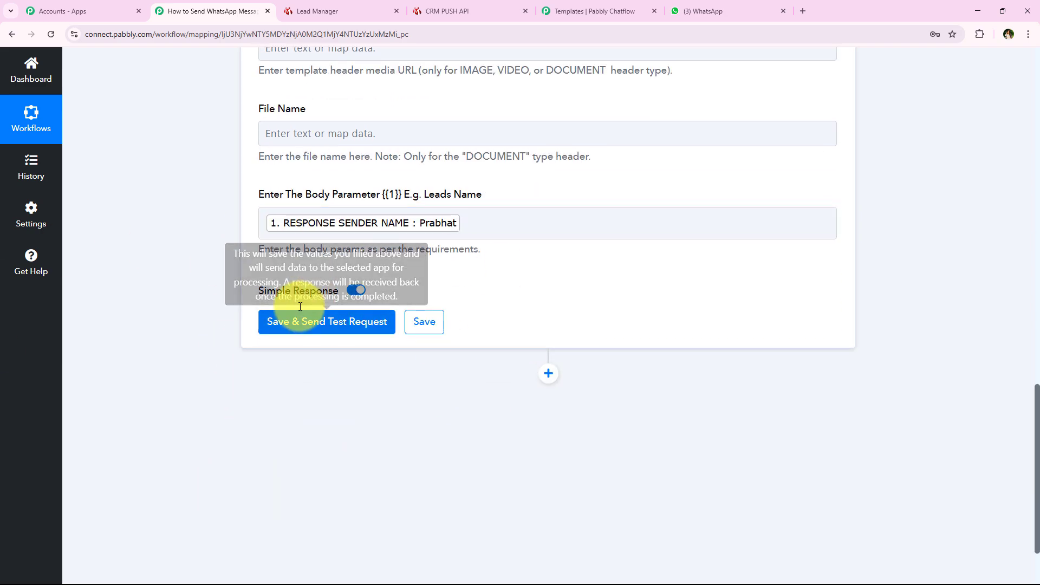
{"action": "scroll", "coordinate": [192, 410], "scroll_direction": "up", "scroll_amount": 2}
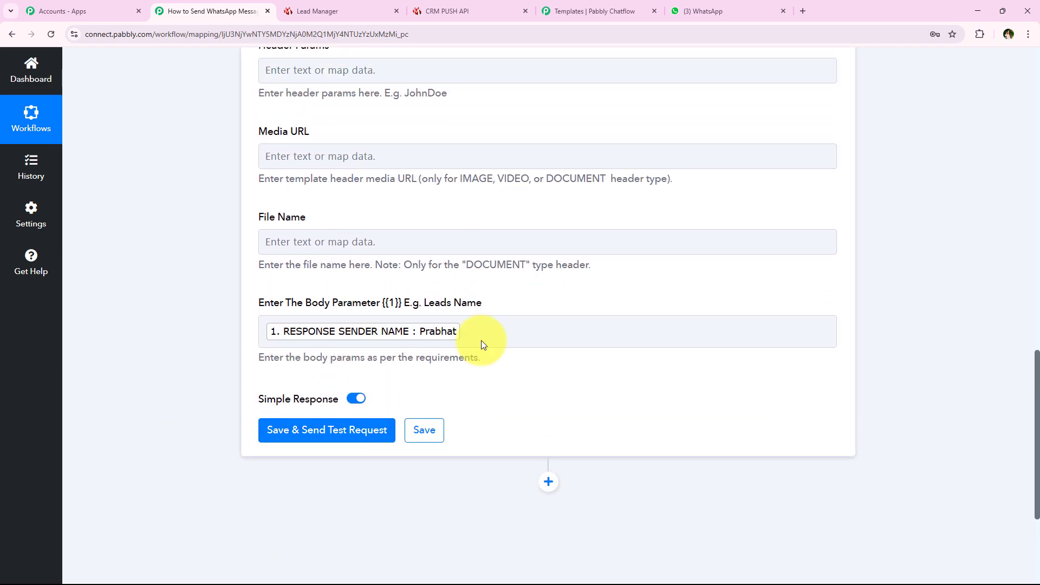
{"action": "scroll", "coordinate": [219, 340], "scroll_direction": "up", "scroll_amount": 6}
{"action": "scroll", "coordinate": [219, 345], "scroll_direction": "up", "scroll_amount": 1}
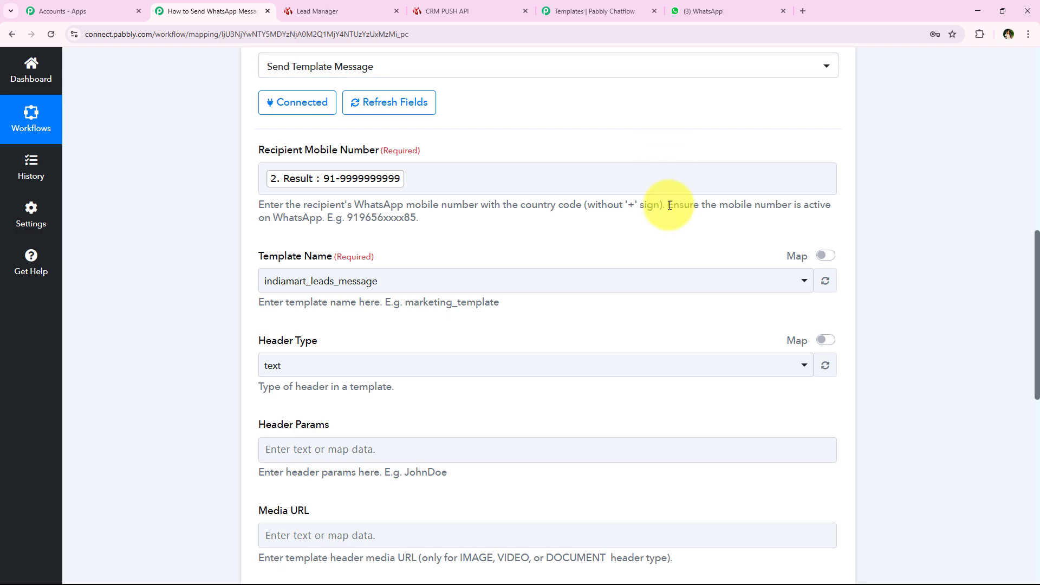
Remove the mapped '2. Result' recipient number, then restore it with undo.
{"action": "left_click_drag", "start_coordinate": [670, 205], "coordinate": [847, 223]}
{"action": "left_click", "coordinate": [528, 218]}
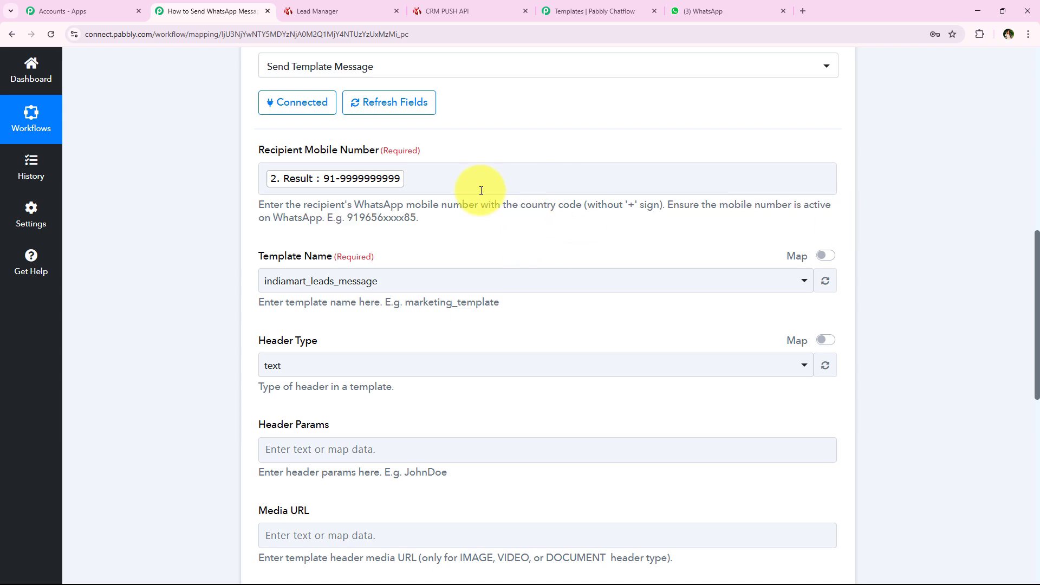
{"action": "left_click", "coordinate": [445, 171]}
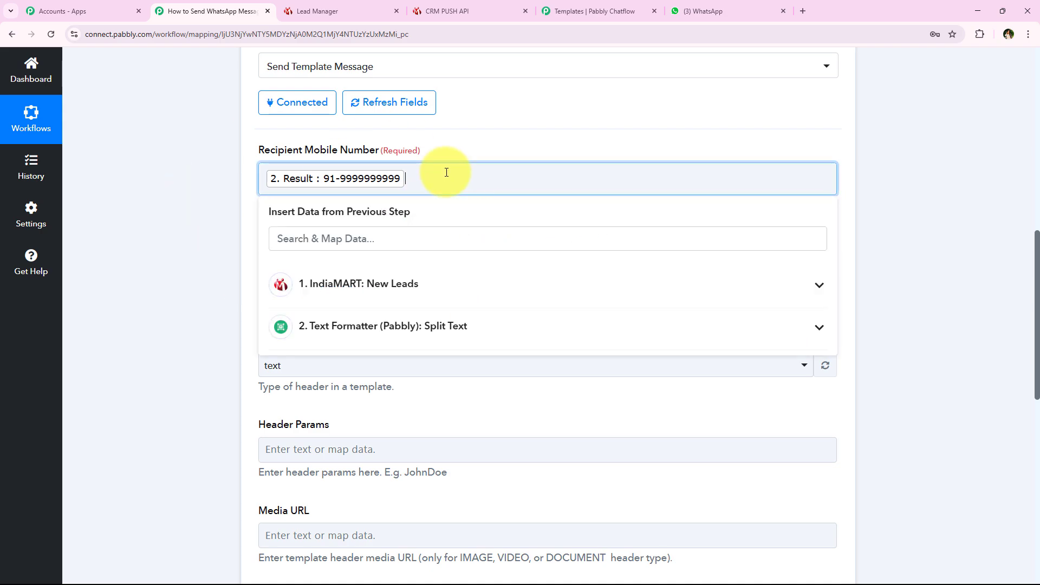
{"action": "key", "text": "BackSpace"}
{"action": "left_click", "coordinate": [209, 202]}
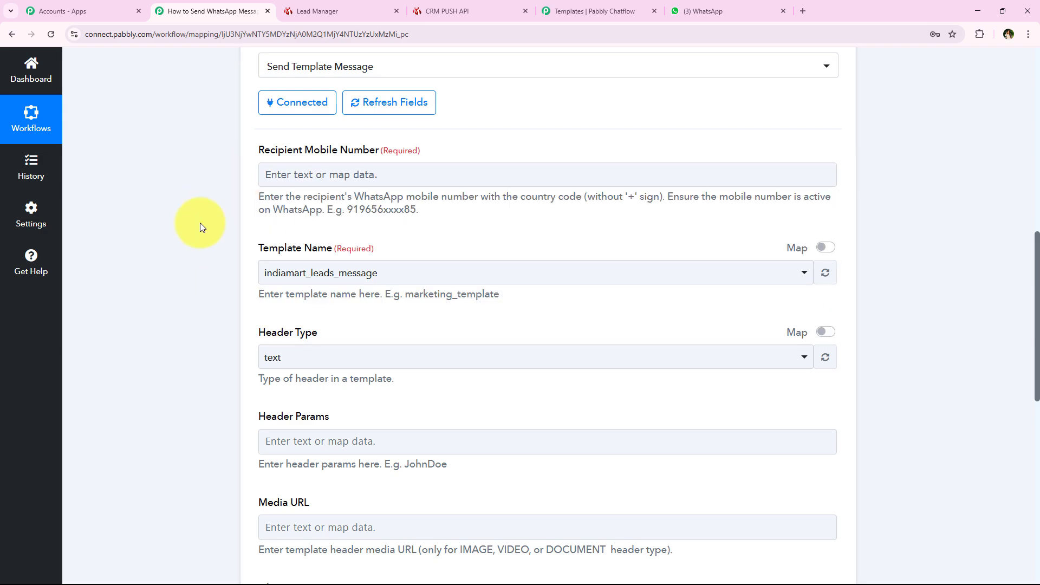
{"action": "left_click", "coordinate": [353, 179]}
{"action": "key", "text": "ctrl+z"}
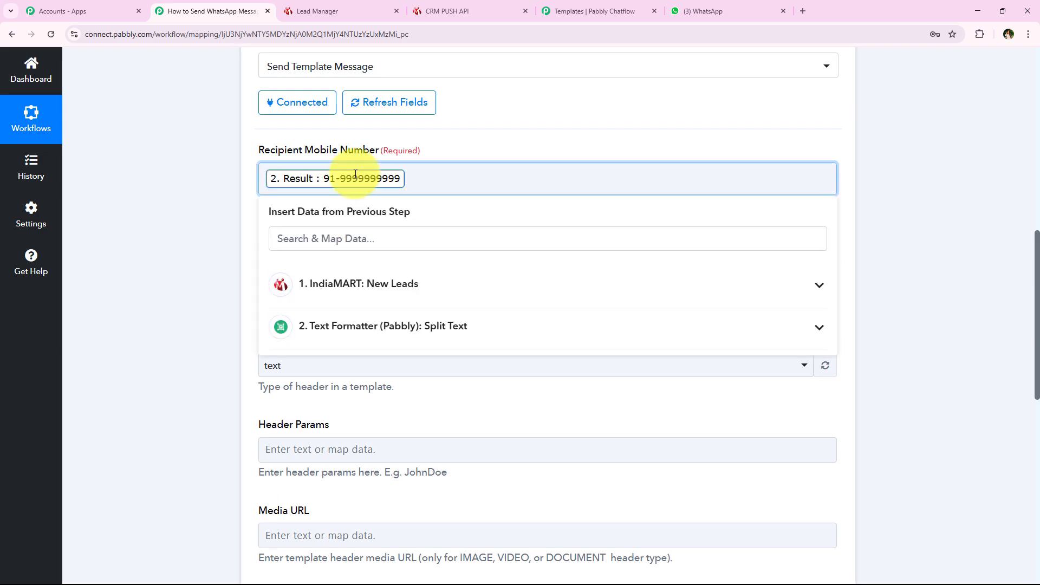
{"action": "left_click", "coordinate": [232, 224]}
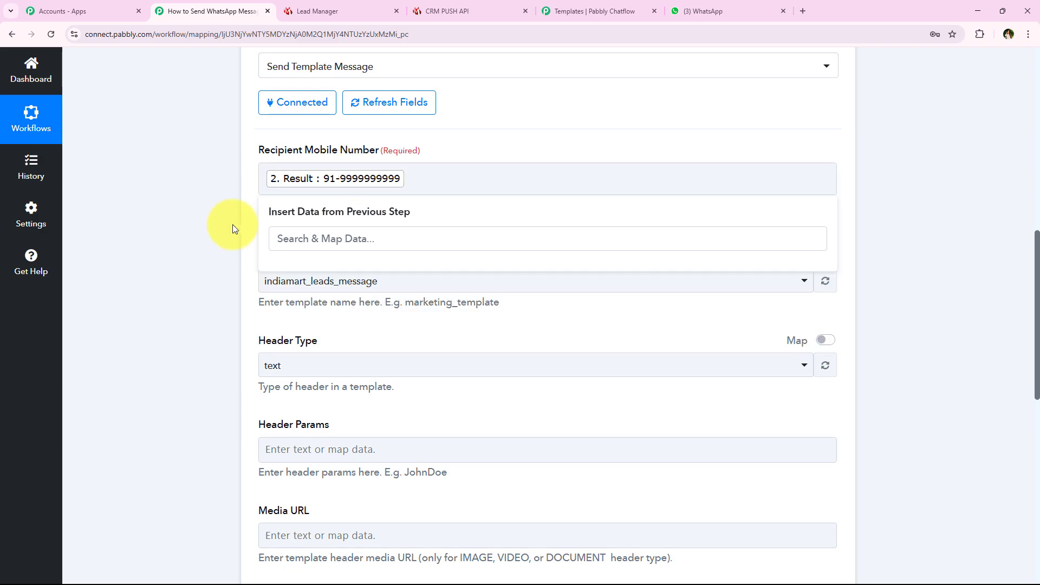
Replace the recipient mobile number with a fixed test number starting with 91.
{"action": "left_click", "coordinate": [439, 174]}
{"action": "key", "text": "BackSpace"}
{"action": "type", "text": "9"}
{"action": "scroll", "coordinate": [168, 256], "scroll_direction": "down", "scroll_amount": 1}
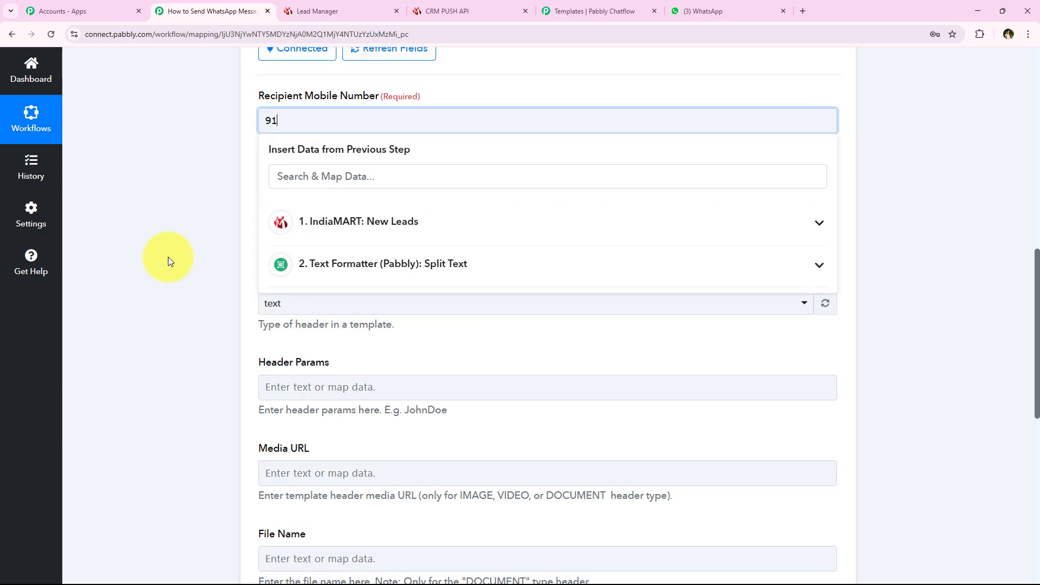
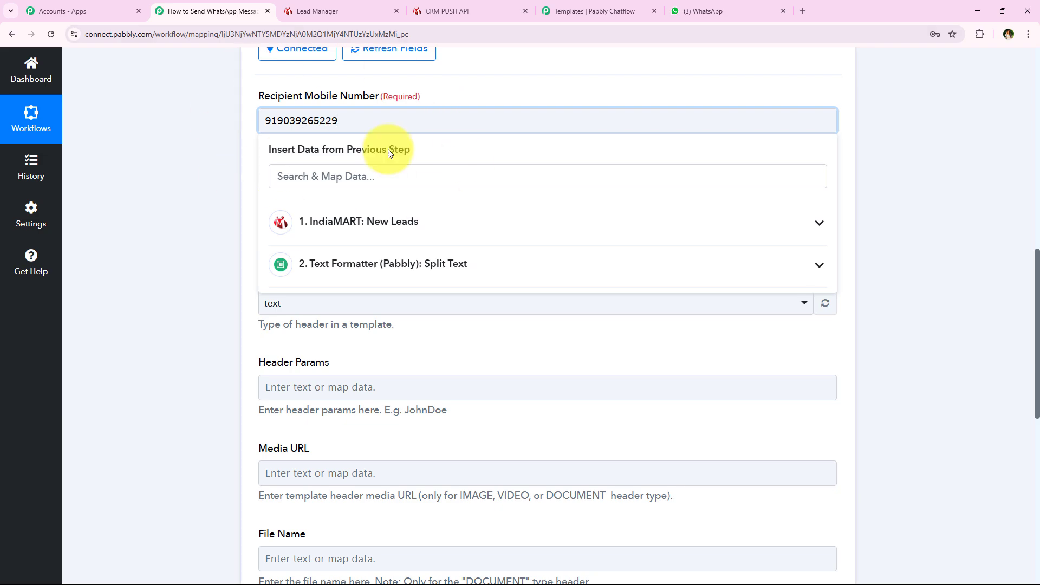
{"action": "left_click", "coordinate": [214, 174]}
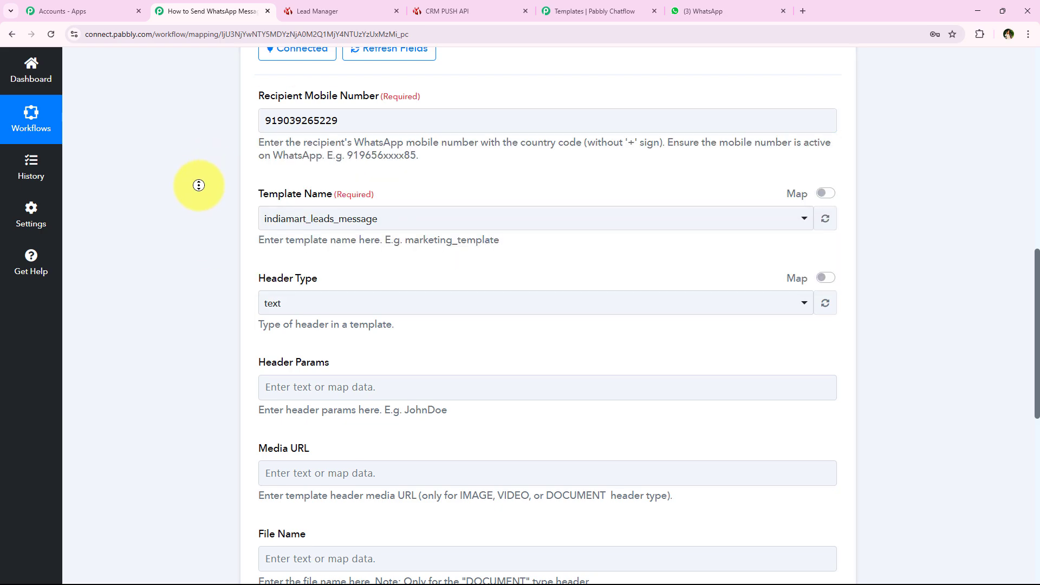
{"action": "scroll", "coordinate": [198, 185], "scroll_direction": "down", "scroll_amount": 10}
Save and test the step (Message sent), then collapse the Send Template Message step.
{"action": "left_click", "coordinate": [274, 226]}
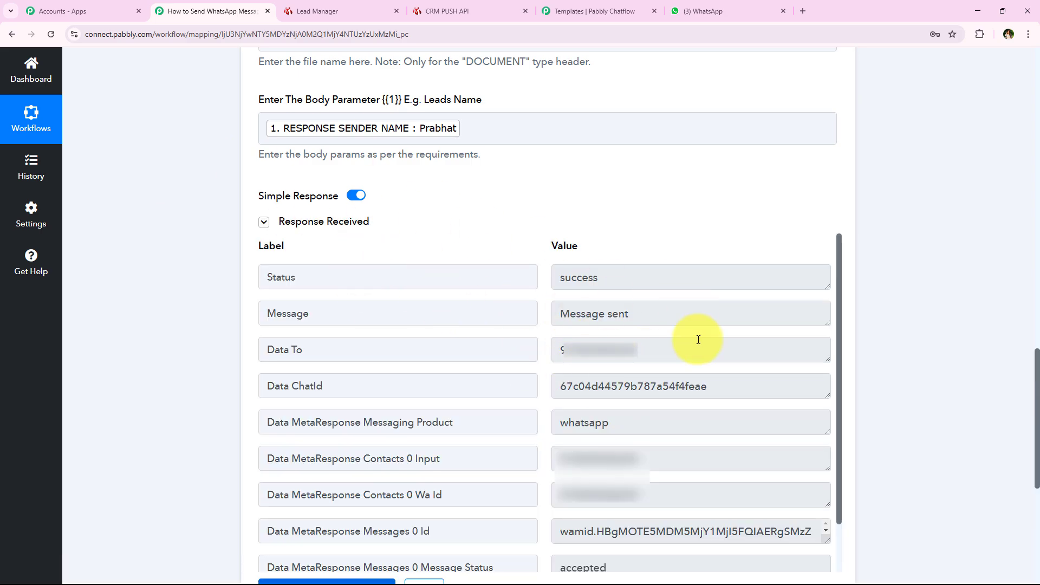
{"action": "left_click", "coordinate": [699, 323]}
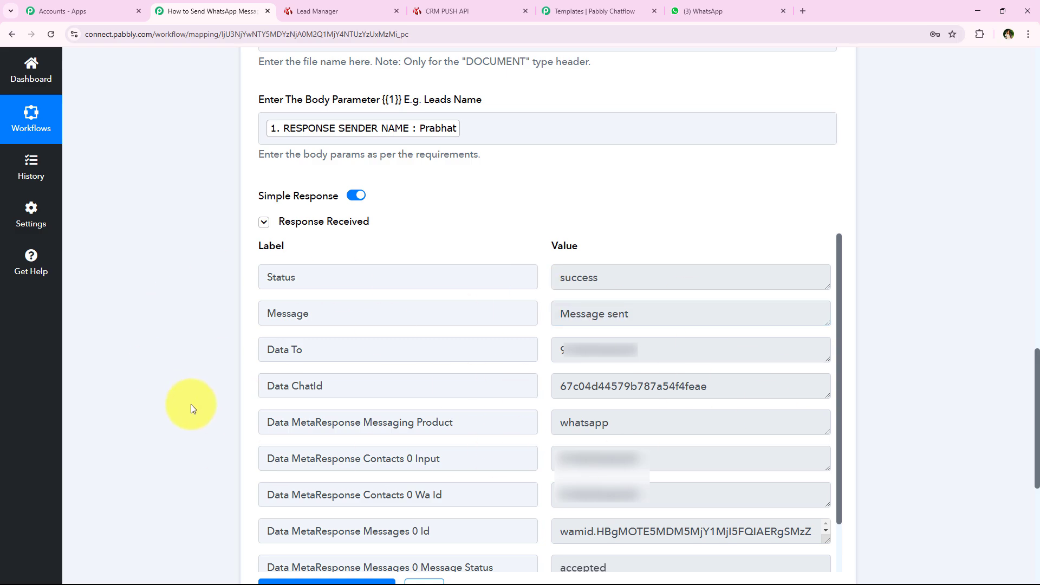
{"action": "middle_click", "coordinate": [190, 366]}
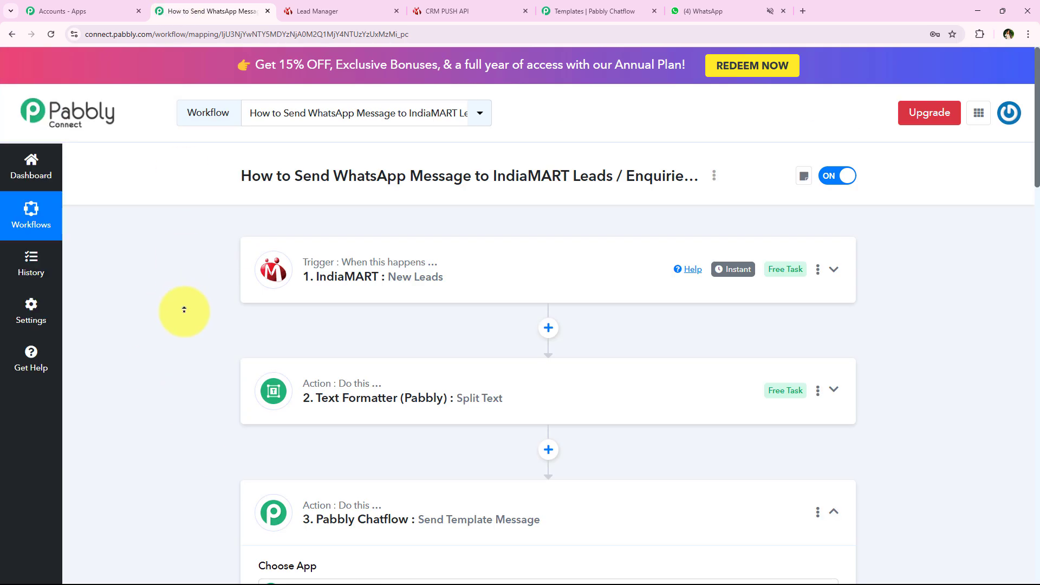
{"action": "left_click", "coordinate": [547, 401]}
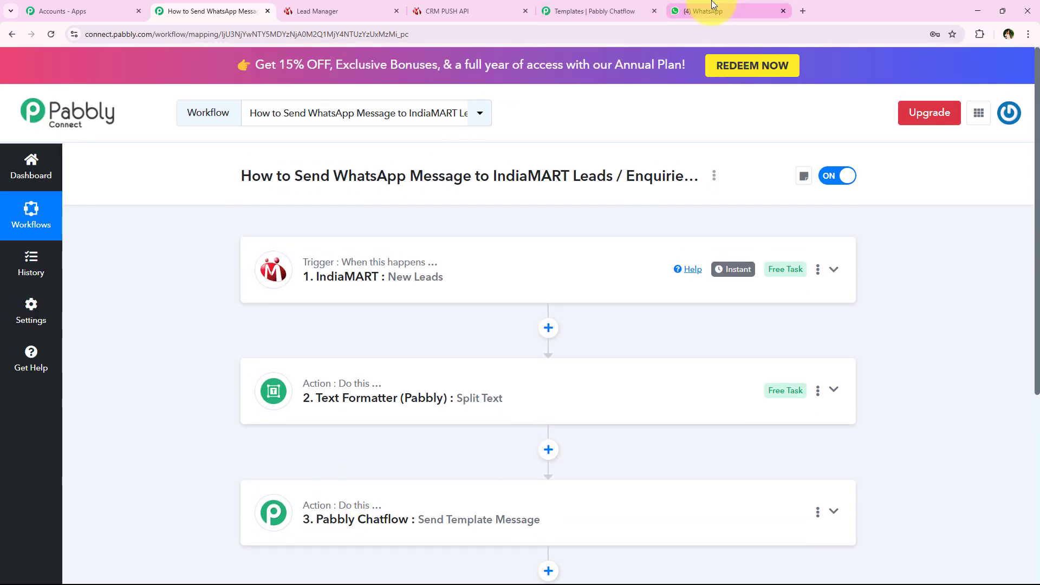
Compare the lead's name in the new ChatFlow greeting with the earlier test message.
{"action": "left_click", "coordinate": [712, 10]}
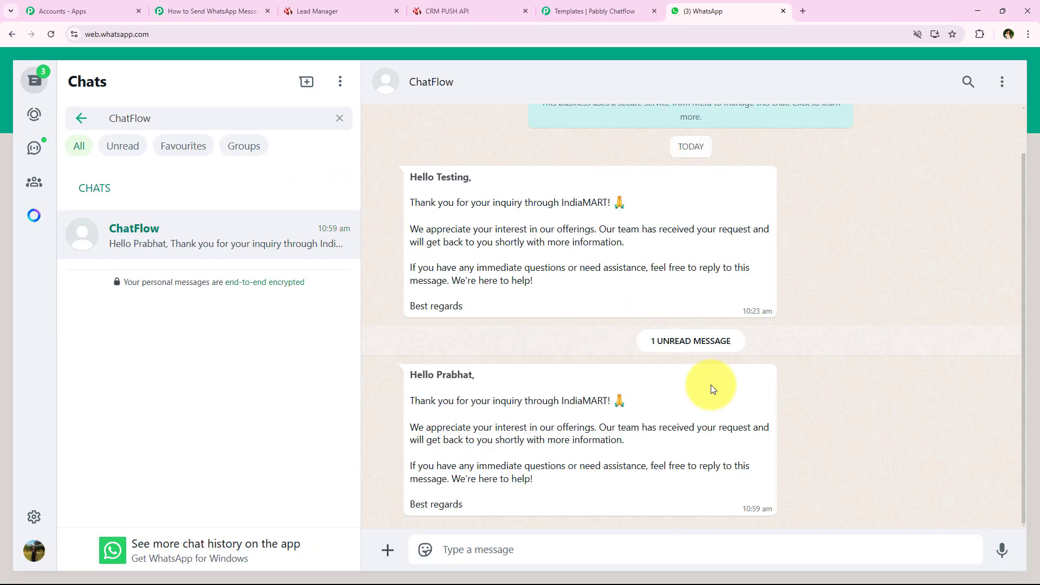
{"action": "left_click_drag", "start_coordinate": [415, 375], "coordinate": [481, 382]}
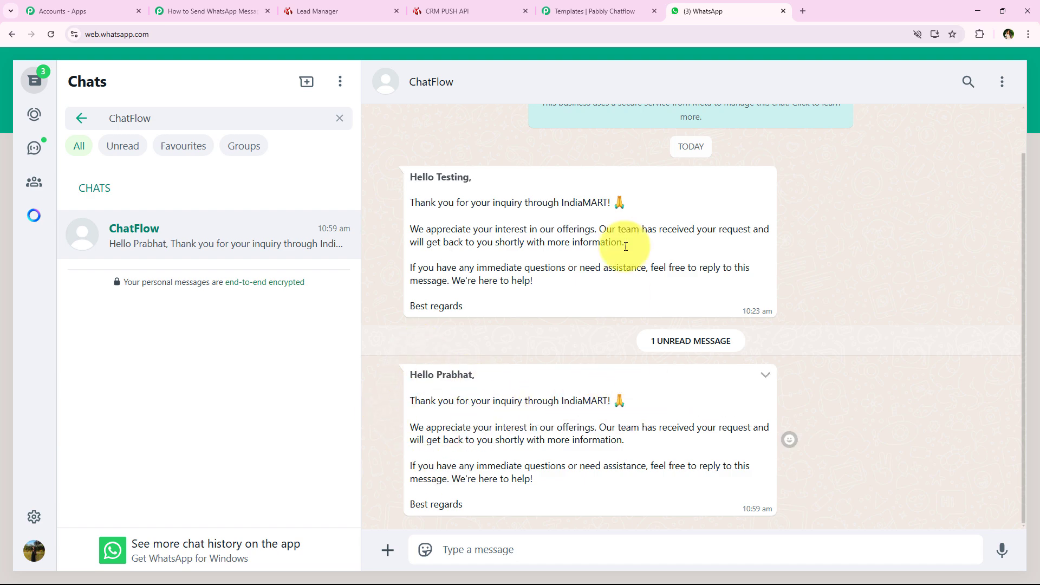
{"action": "double_click", "coordinate": [449, 376]}
{"action": "double_click", "coordinate": [454, 172]}
{"action": "double_click", "coordinate": [454, 375]}
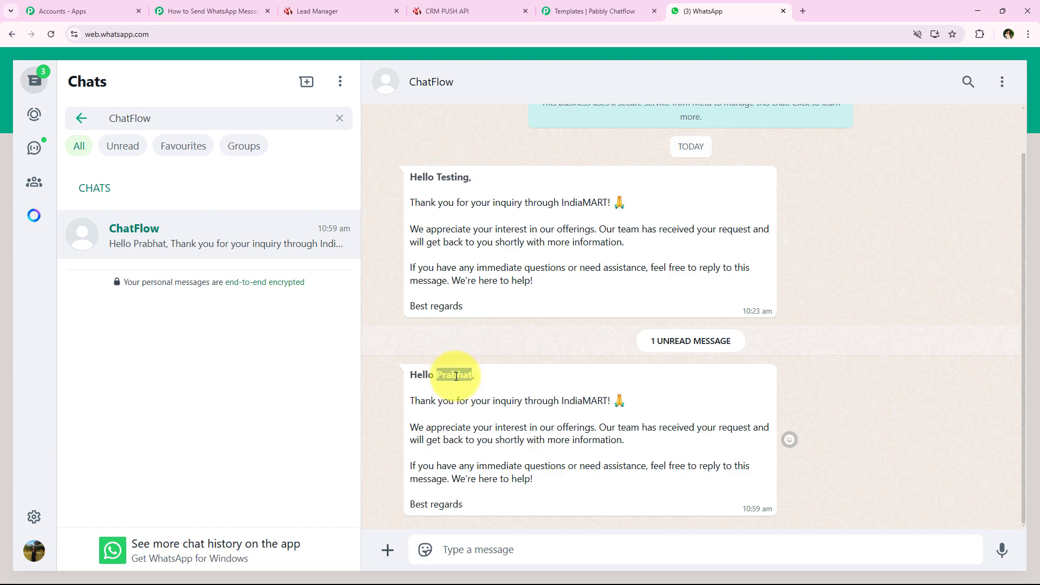
{"action": "double_click", "coordinate": [461, 172]}
{"action": "double_click", "coordinate": [449, 375]}
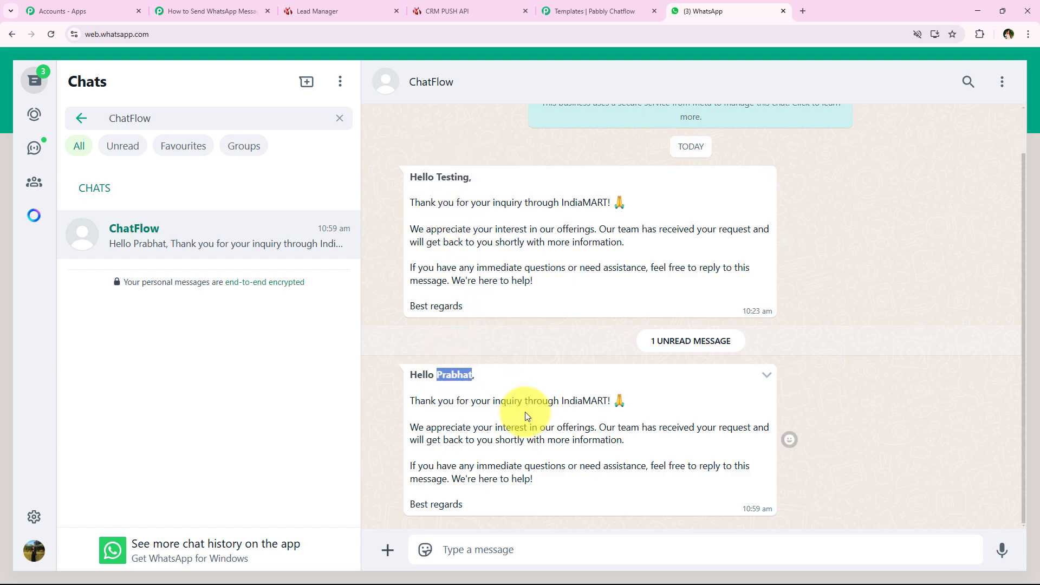
{"action": "left_click", "coordinate": [526, 415]}
{"action": "left_click", "coordinate": [206, 12]}
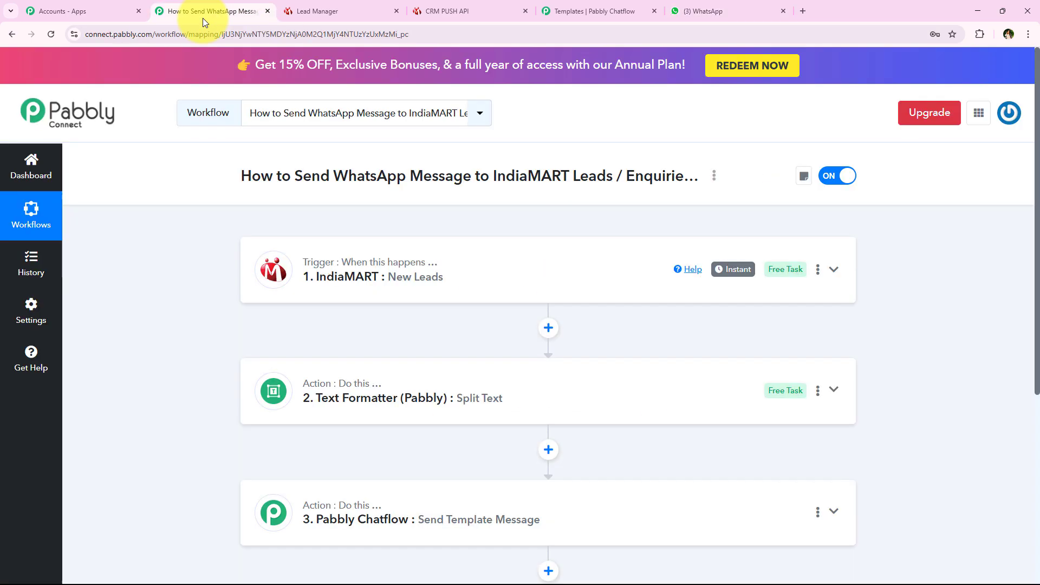
{"action": "left_click", "coordinate": [703, 11]}
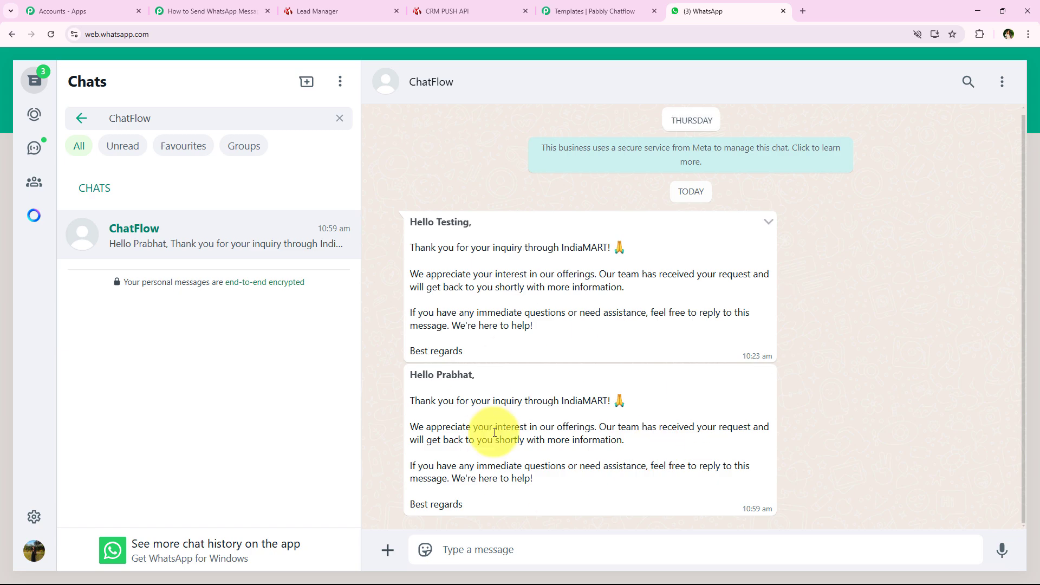
Close the template preview and open the lead's conversation in the Chatflow Inbox.
{"action": "left_click", "coordinate": [615, 11]}
{"action": "left_click", "coordinate": [700, 193]}
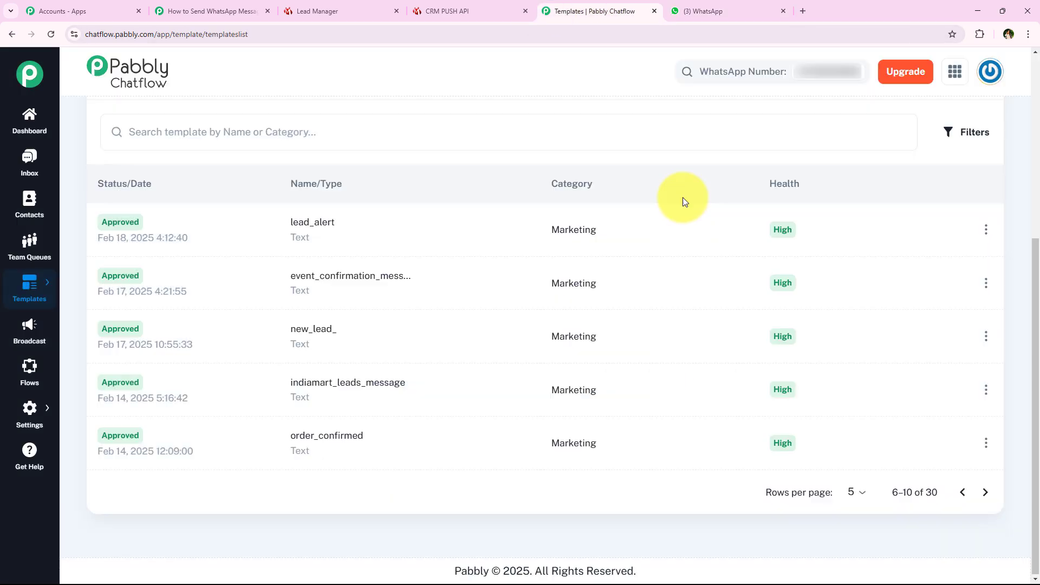
{"action": "left_click", "coordinate": [37, 179]}
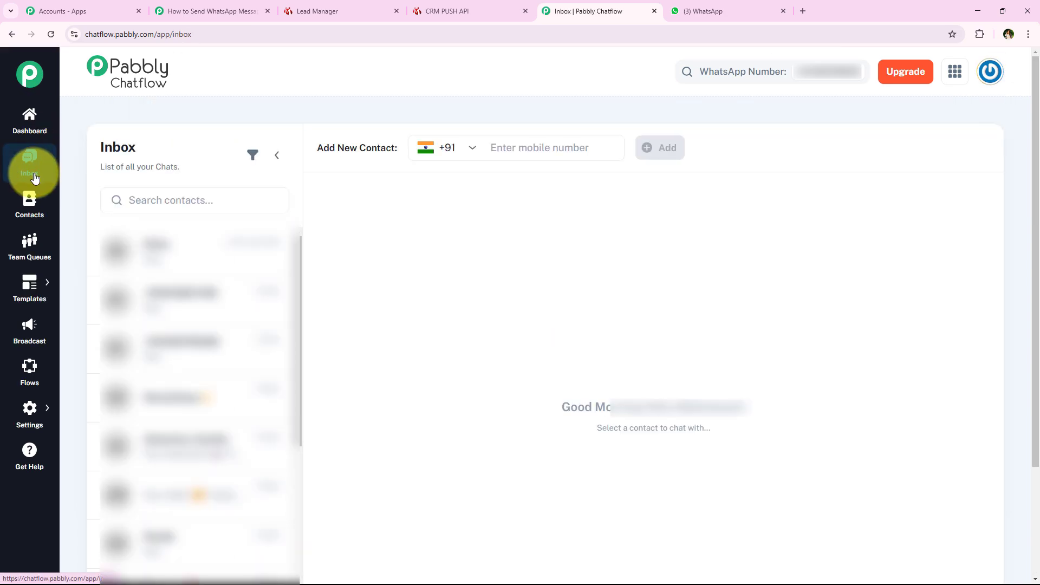
{"action": "left_click", "coordinate": [185, 245]}
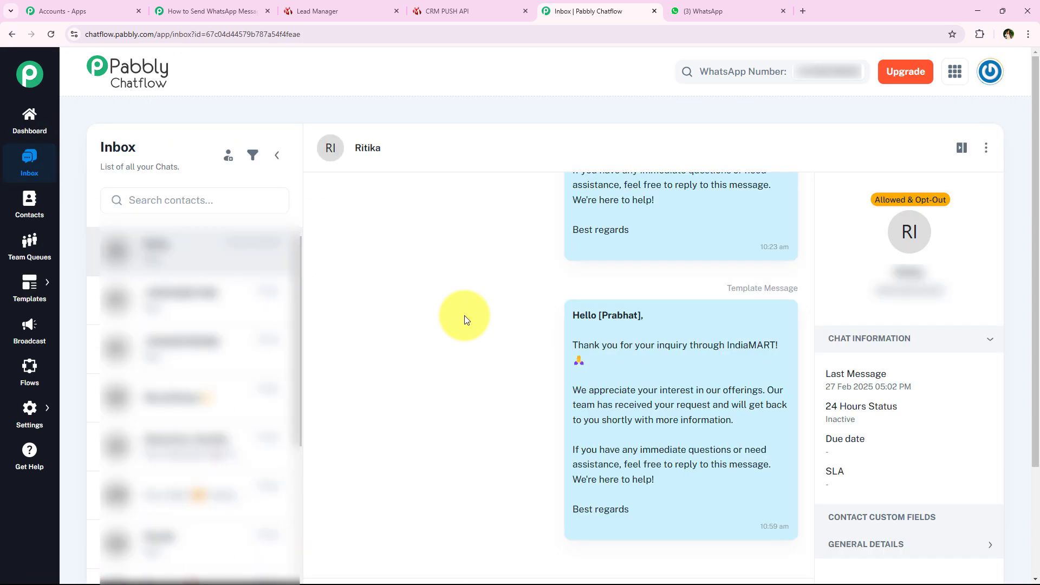
{"action": "mouse_move", "coordinate": [585, 319]}
{"action": "scroll", "coordinate": [584, 320], "scroll_direction": "down", "scroll_amount": 2}
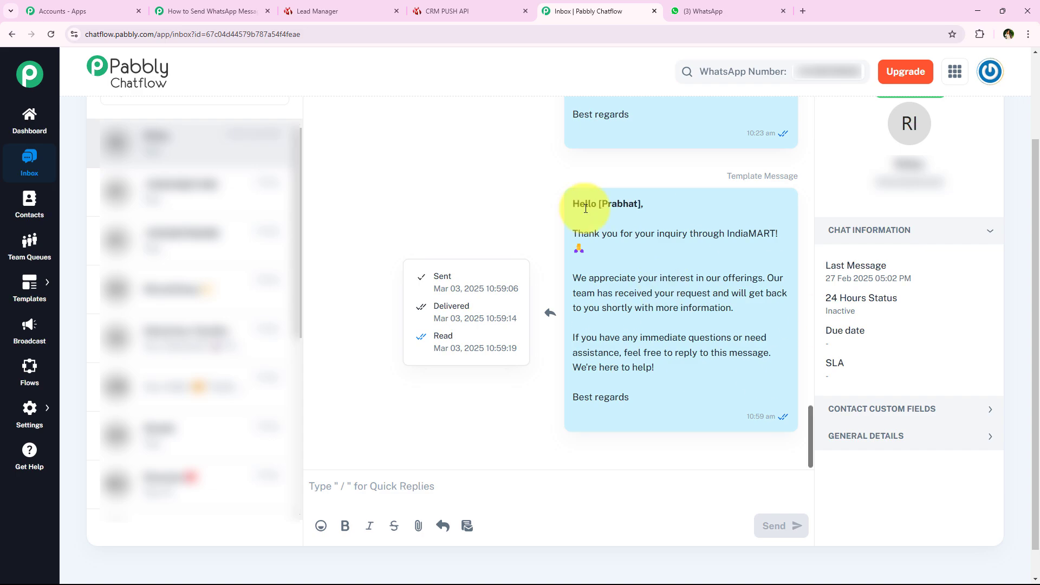
{"action": "scroll", "coordinate": [615, 302], "scroll_direction": "up", "scroll_amount": 3}
{"action": "scroll", "coordinate": [621, 305], "scroll_direction": "down", "scroll_amount": 3}
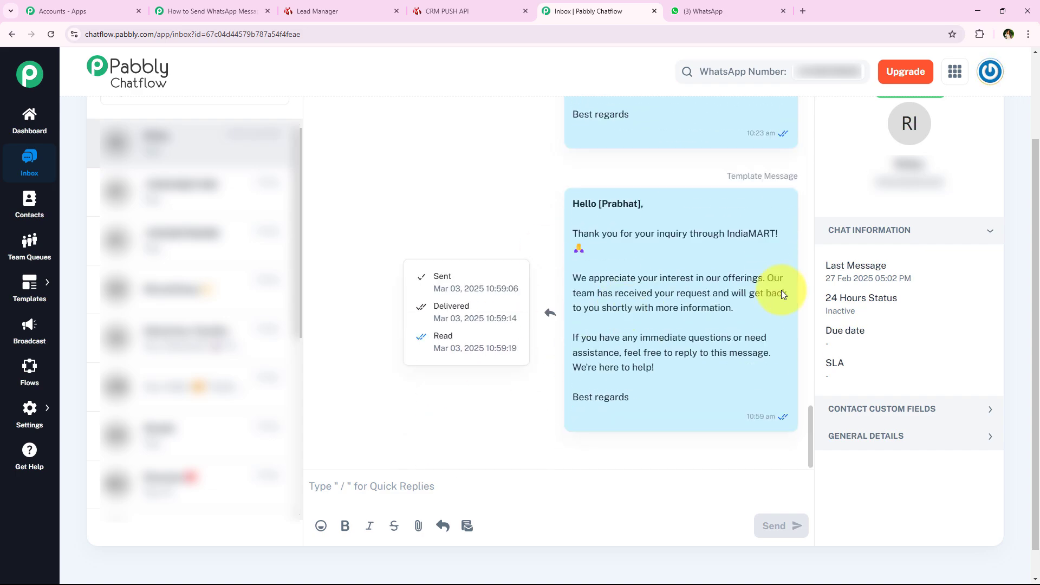
Reply in WhatsApp with 'Hello I want to know more about price'.
{"action": "left_click", "coordinate": [703, 11]}
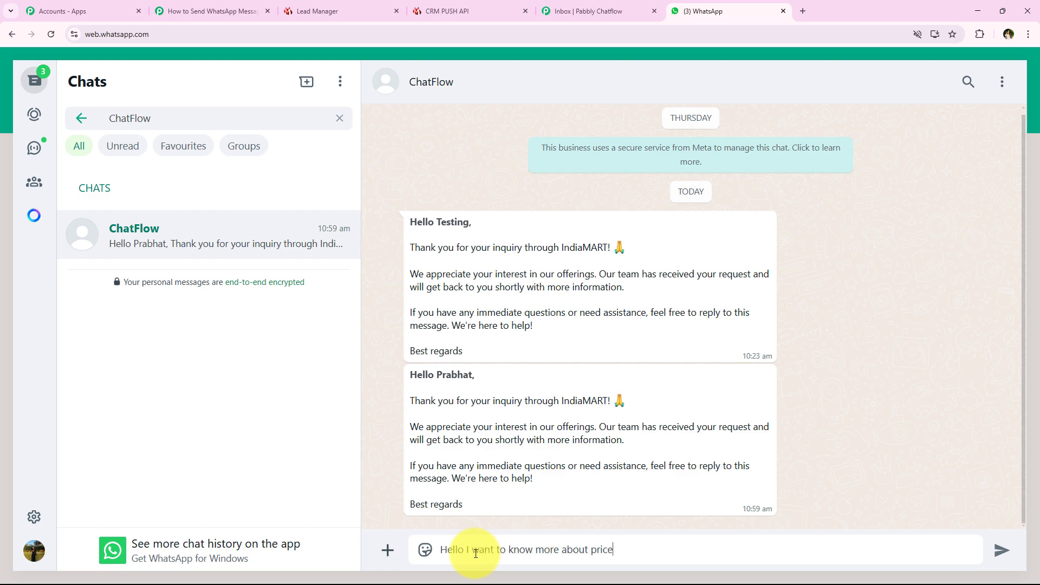
{"action": "key", "text": "Return"}
{"action": "left_click_drag", "start_coordinate": [763, 504], "coordinate": [902, 504]}
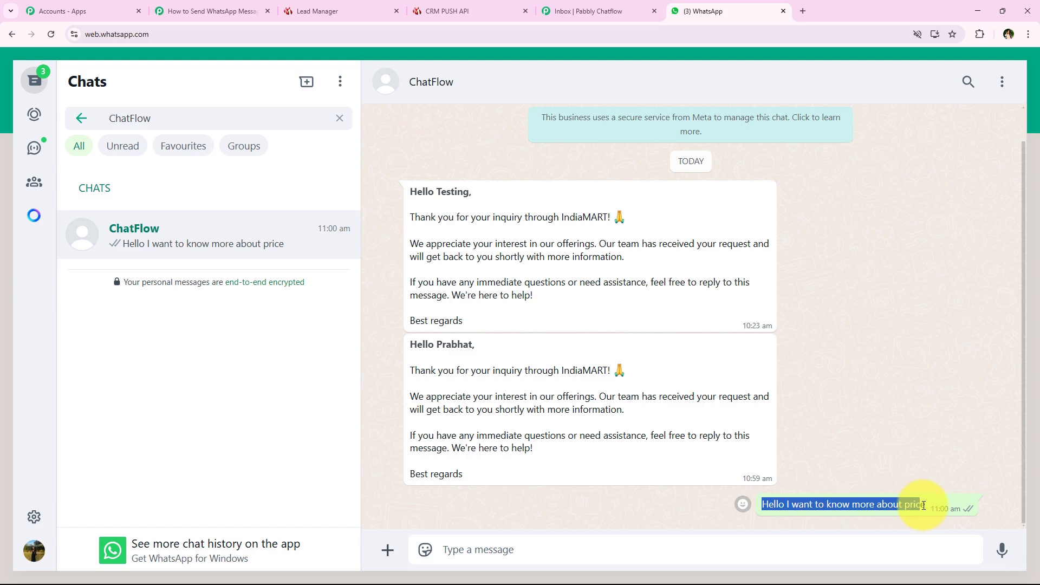
{"action": "left_click", "coordinate": [881, 434]}
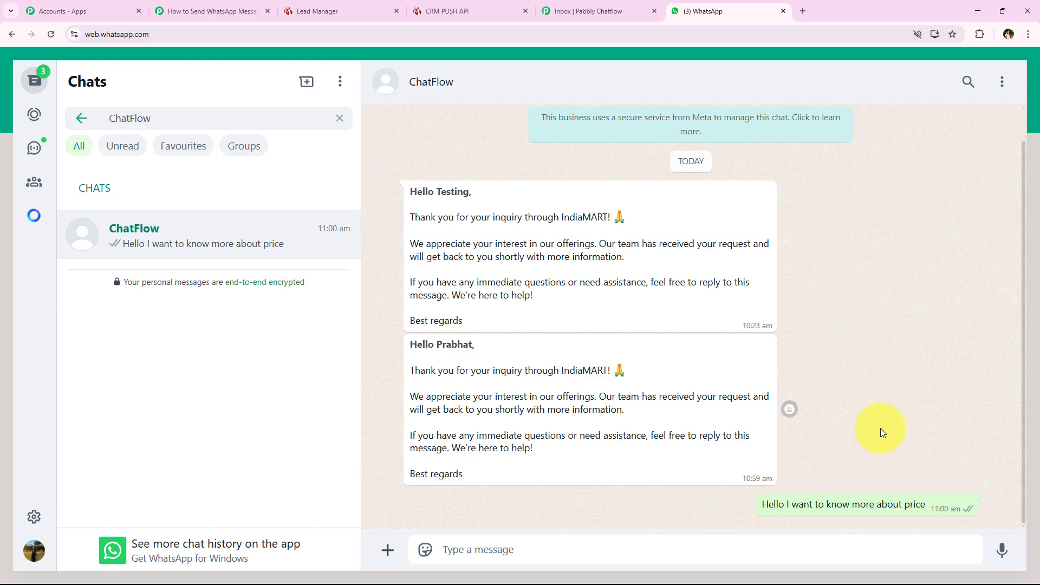
{"action": "left_click", "coordinate": [569, 9]}
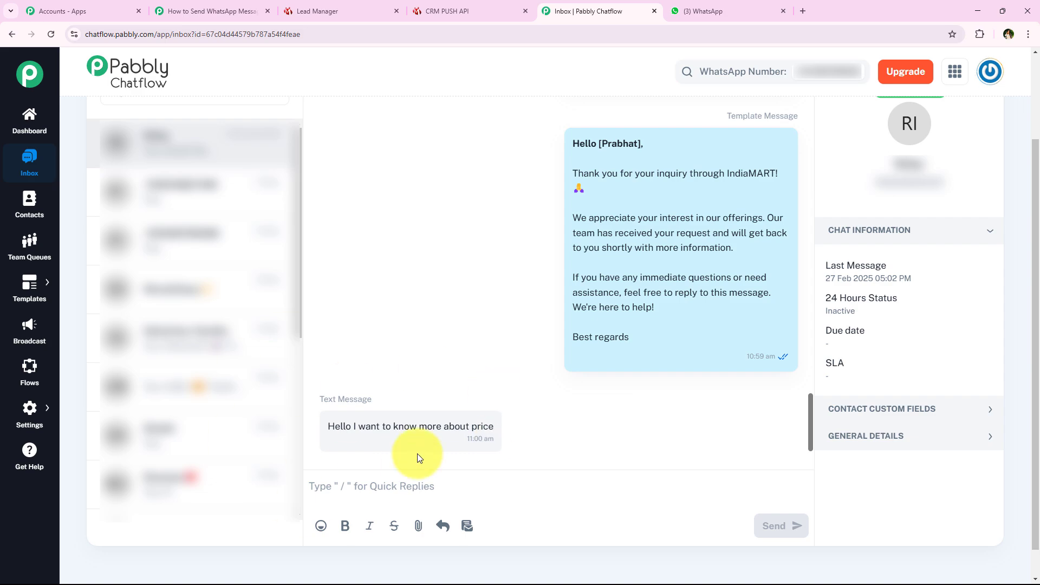
{"action": "mouse_move", "coordinate": [655, 331]}
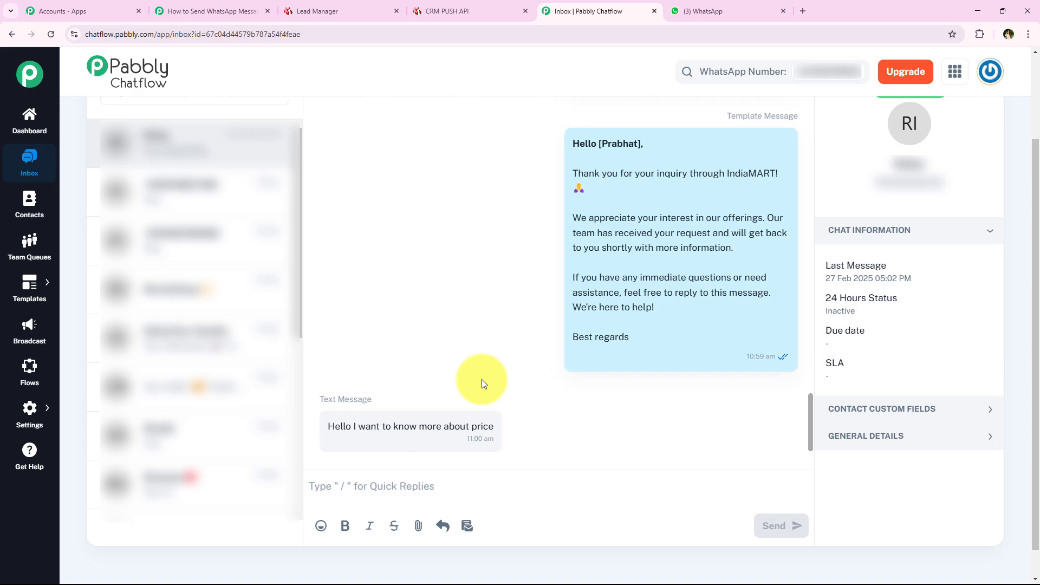
{"action": "mouse_move", "coordinate": [708, 255]}
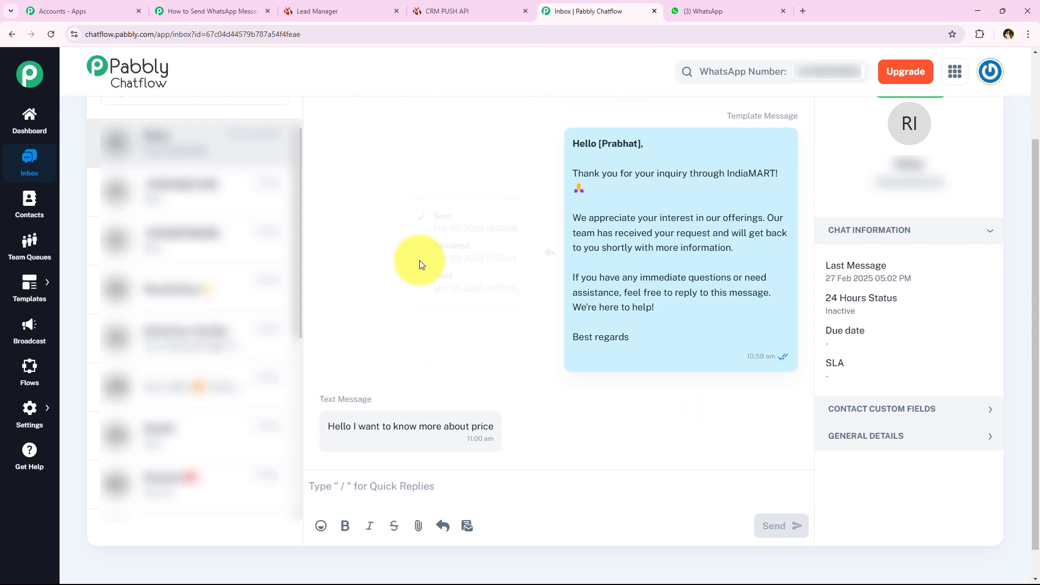
Review the personalised template message in WhatsApp, then go back to the Pabbly Connect workflow.
{"action": "mouse_move", "coordinate": [703, 144]}
{"action": "left_click", "coordinate": [693, 11]}
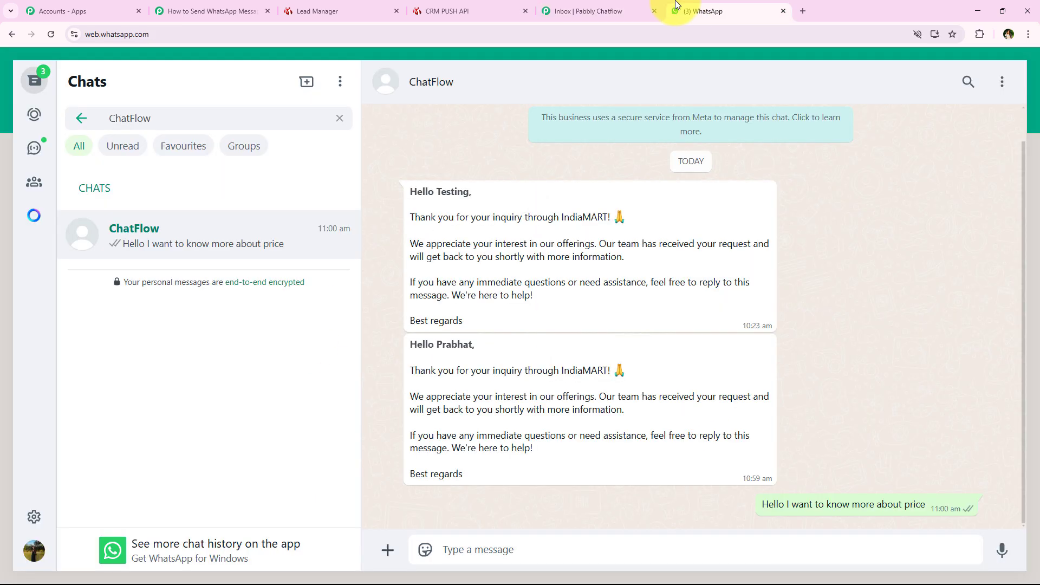
{"action": "left_click_drag", "start_coordinate": [406, 346], "coordinate": [481, 476]}
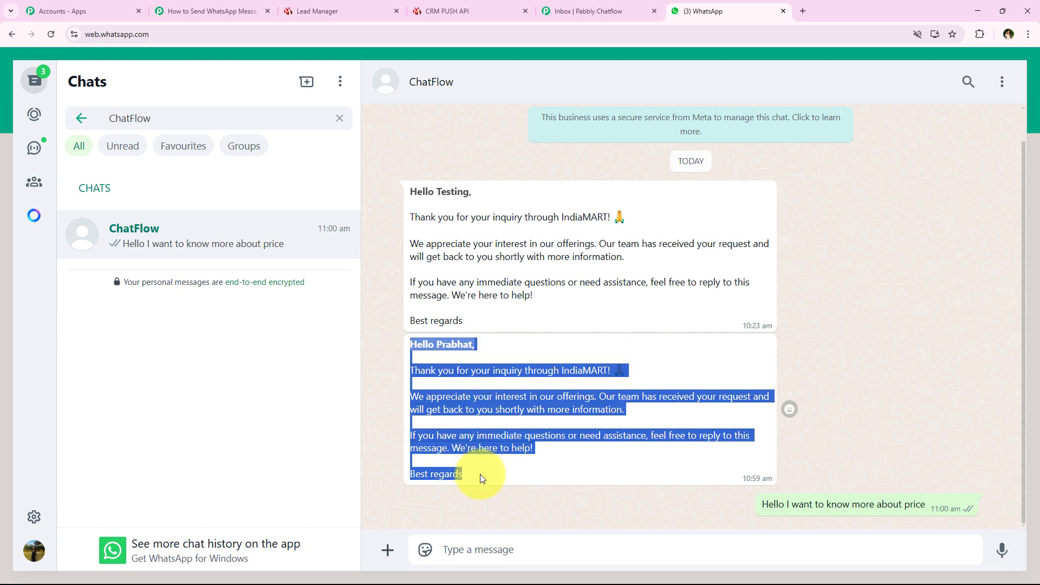
{"action": "left_click", "coordinate": [500, 301]}
{"action": "left_click", "coordinate": [273, 7]}
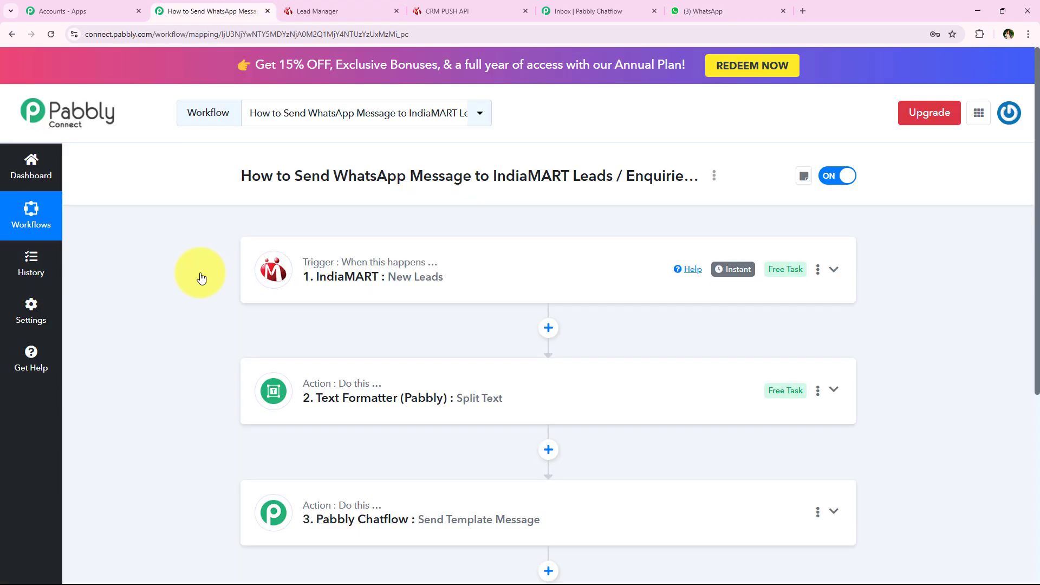
{"action": "scroll", "coordinate": [193, 378], "scroll_direction": "down", "scroll_amount": 1}
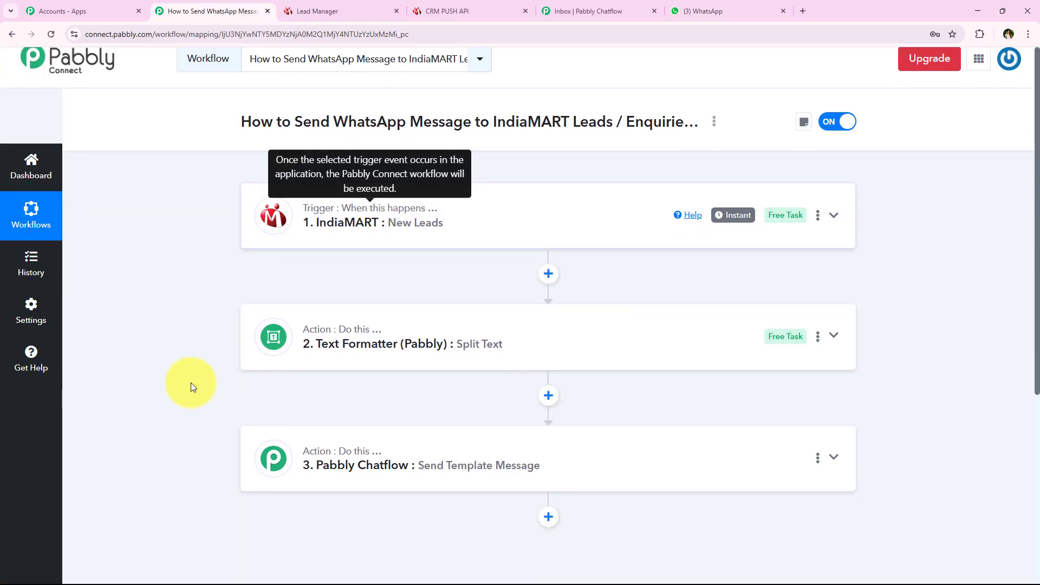
{"action": "scroll", "coordinate": [191, 379], "scroll_direction": "up", "scroll_amount": 1}
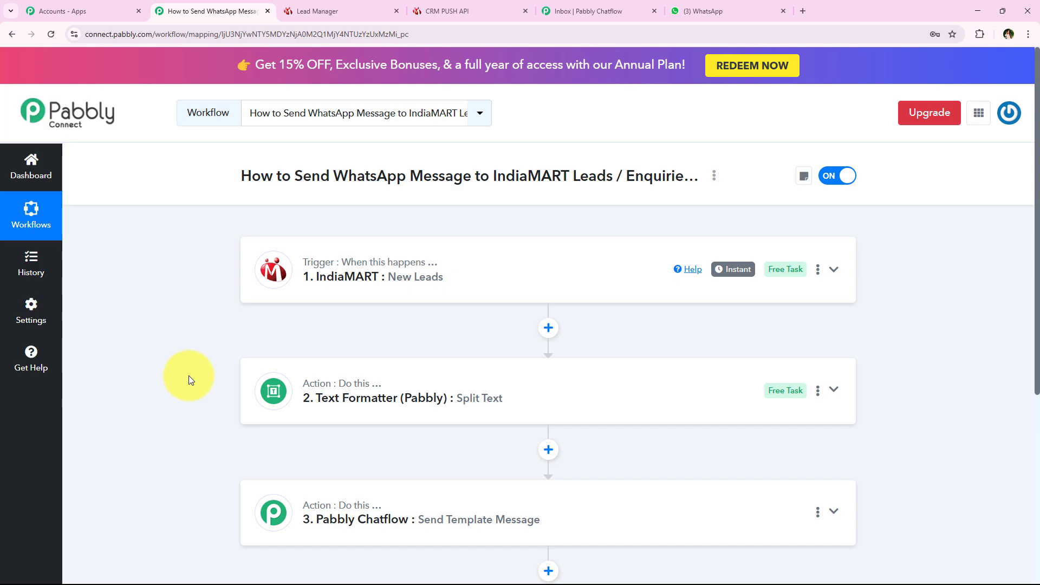